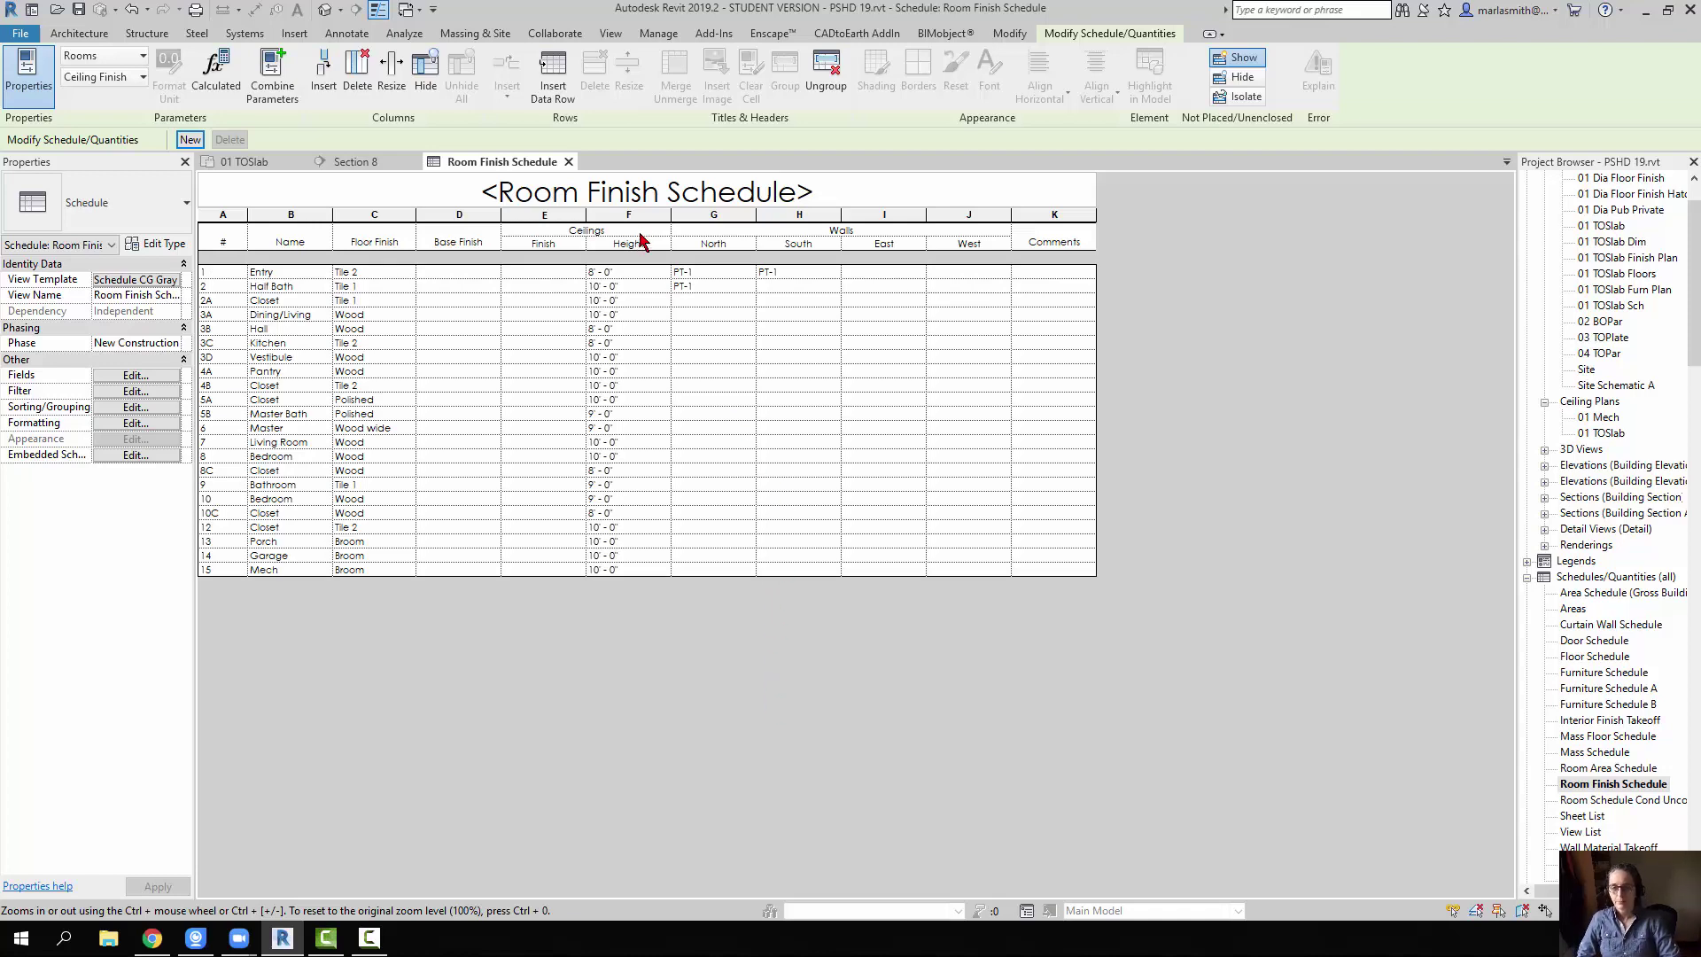
Ungroup the Ceilings header and then the Walls header in the Room Finish Schedule
{"action": "left_click", "coordinate": [825, 71]}
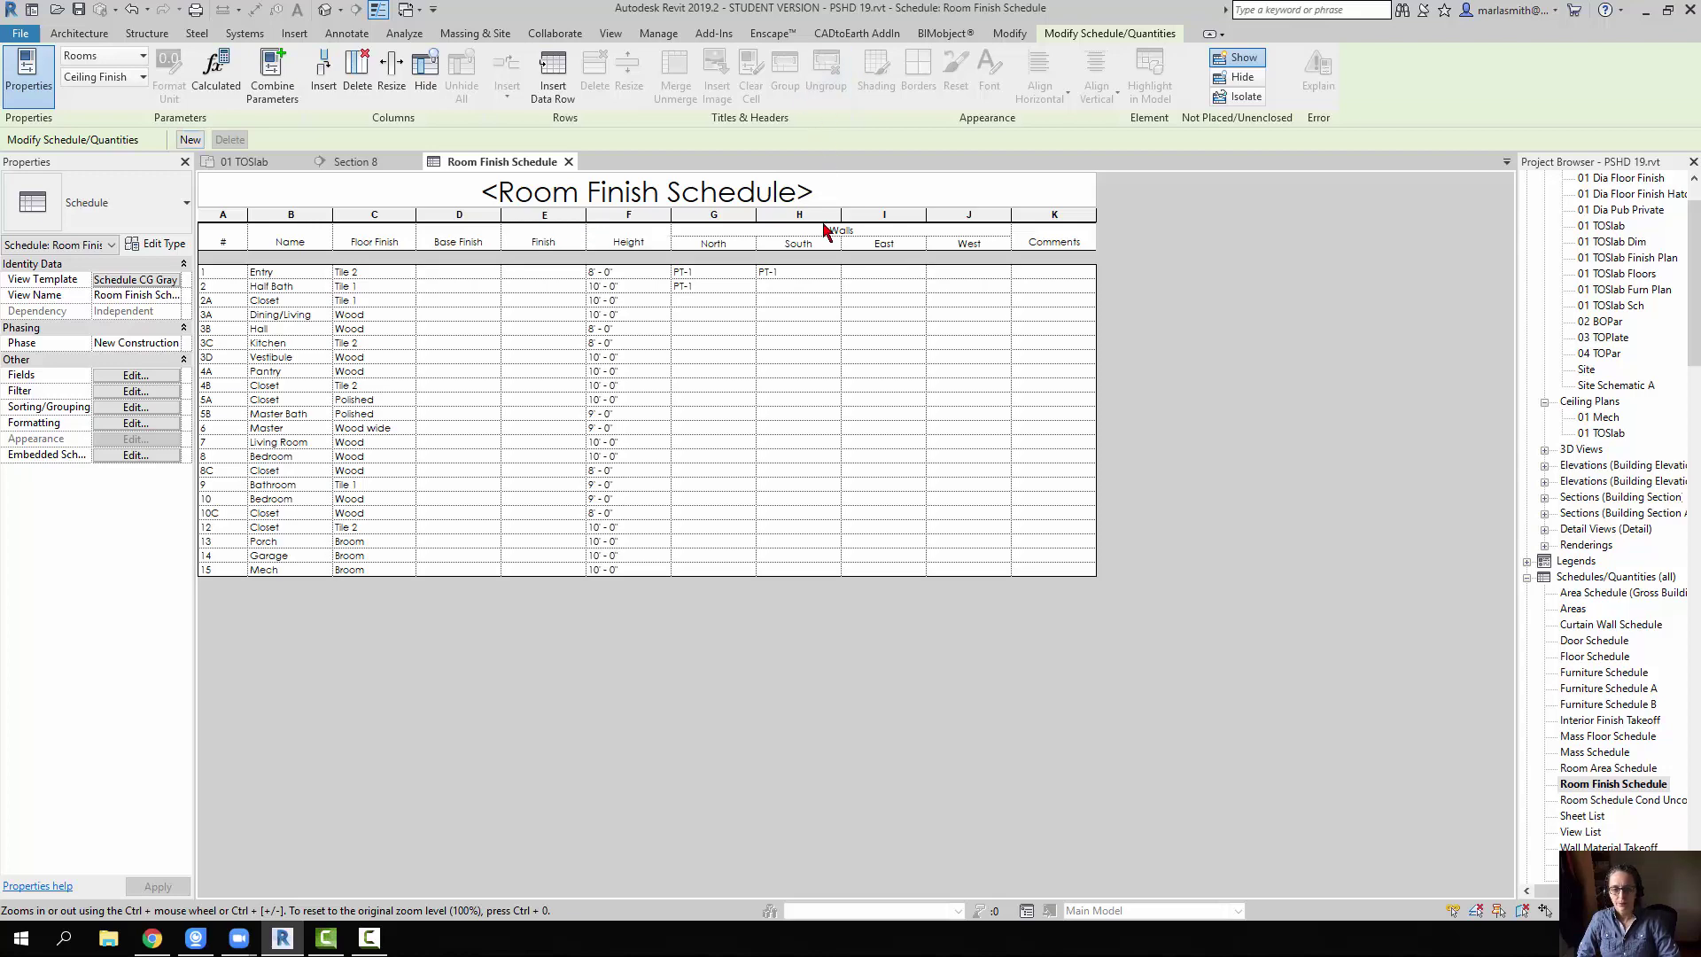
{"action": "left_click", "coordinate": [826, 231]}
{"action": "left_click", "coordinate": [826, 71]}
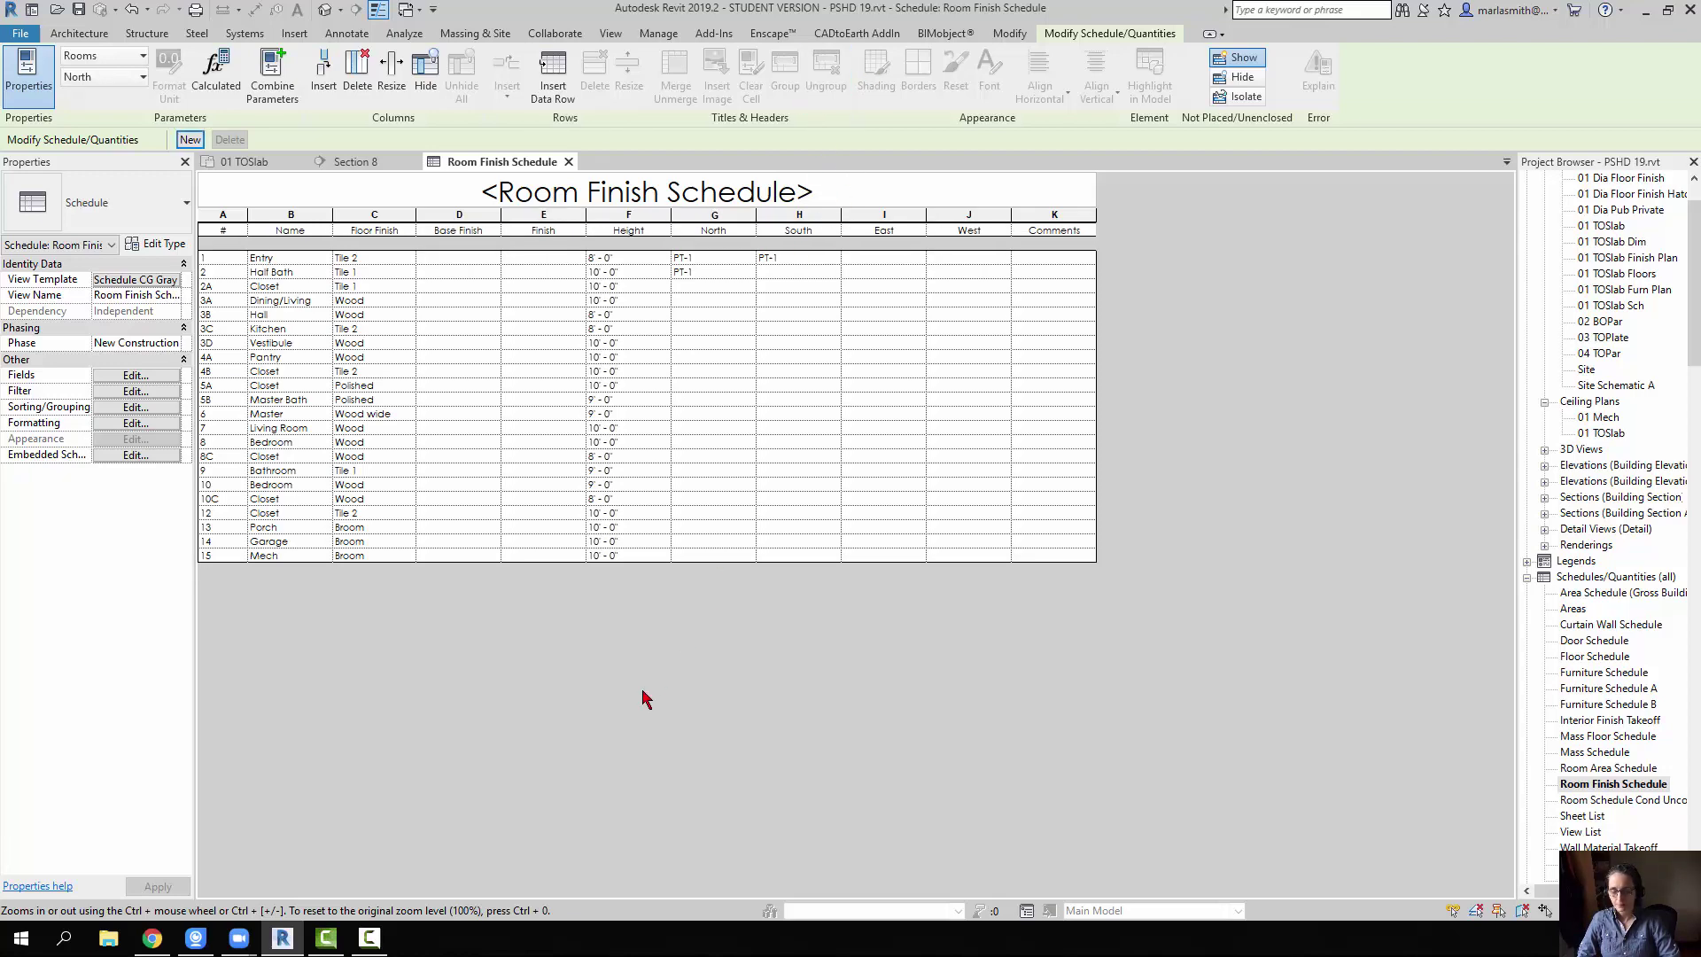
Remove the North and South parameters from the schedule's fields
{"action": "left_click", "coordinate": [136, 375]}
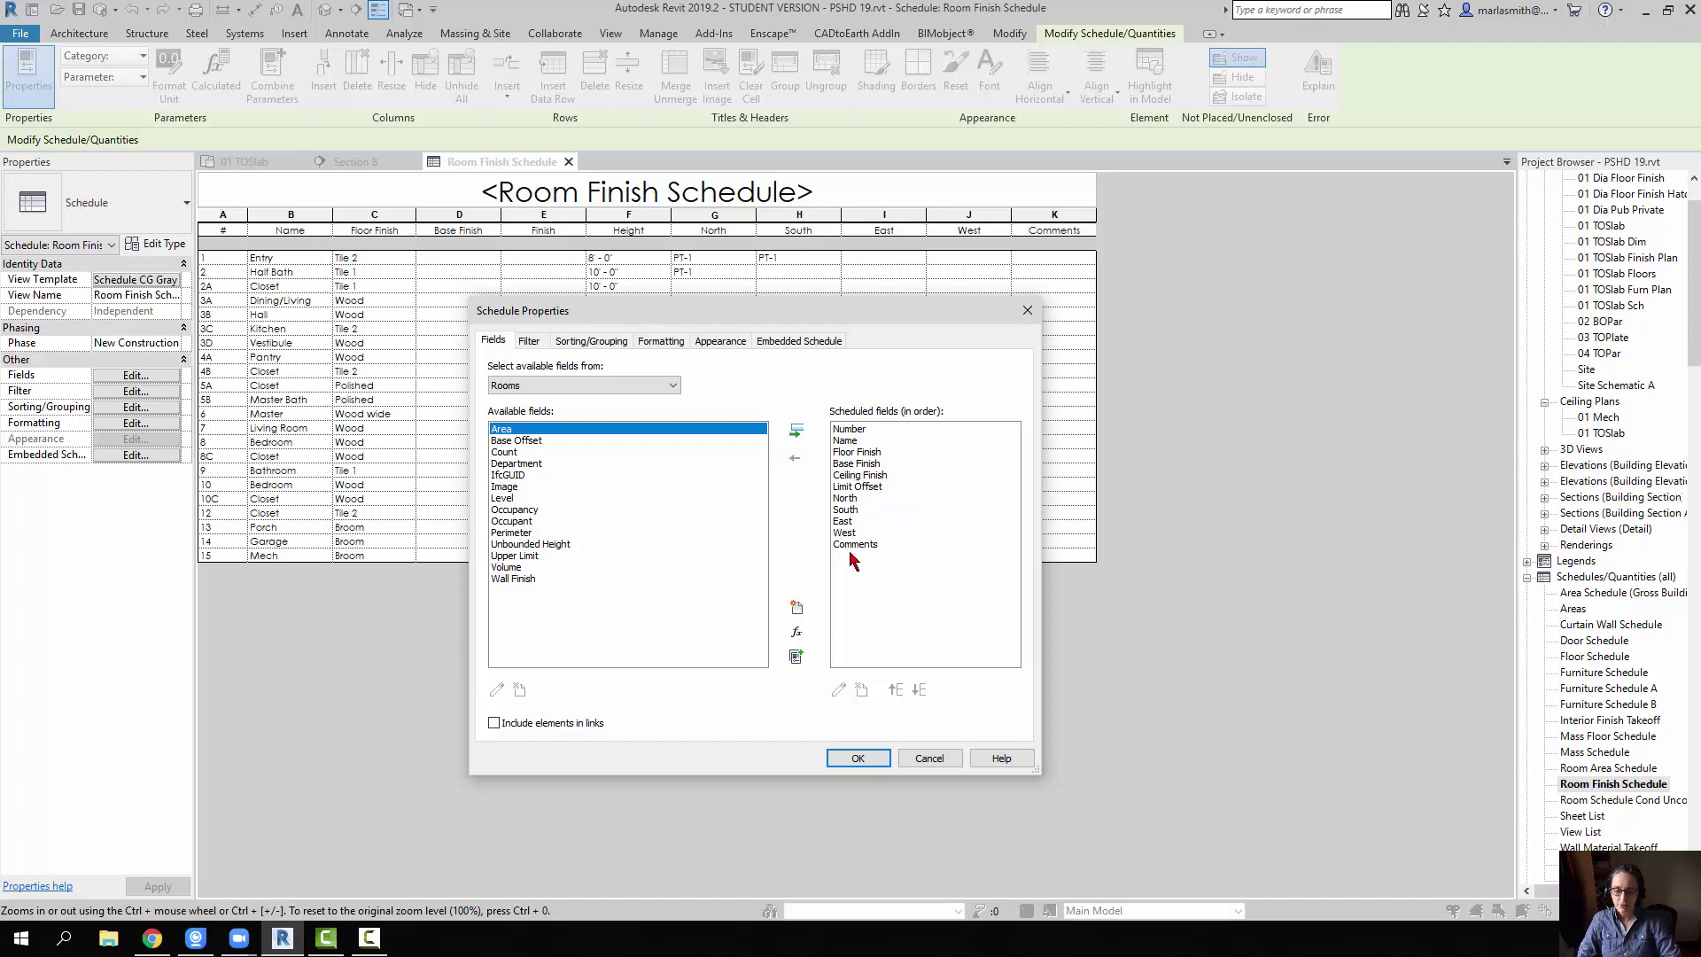
{"action": "left_click", "coordinate": [846, 499]}
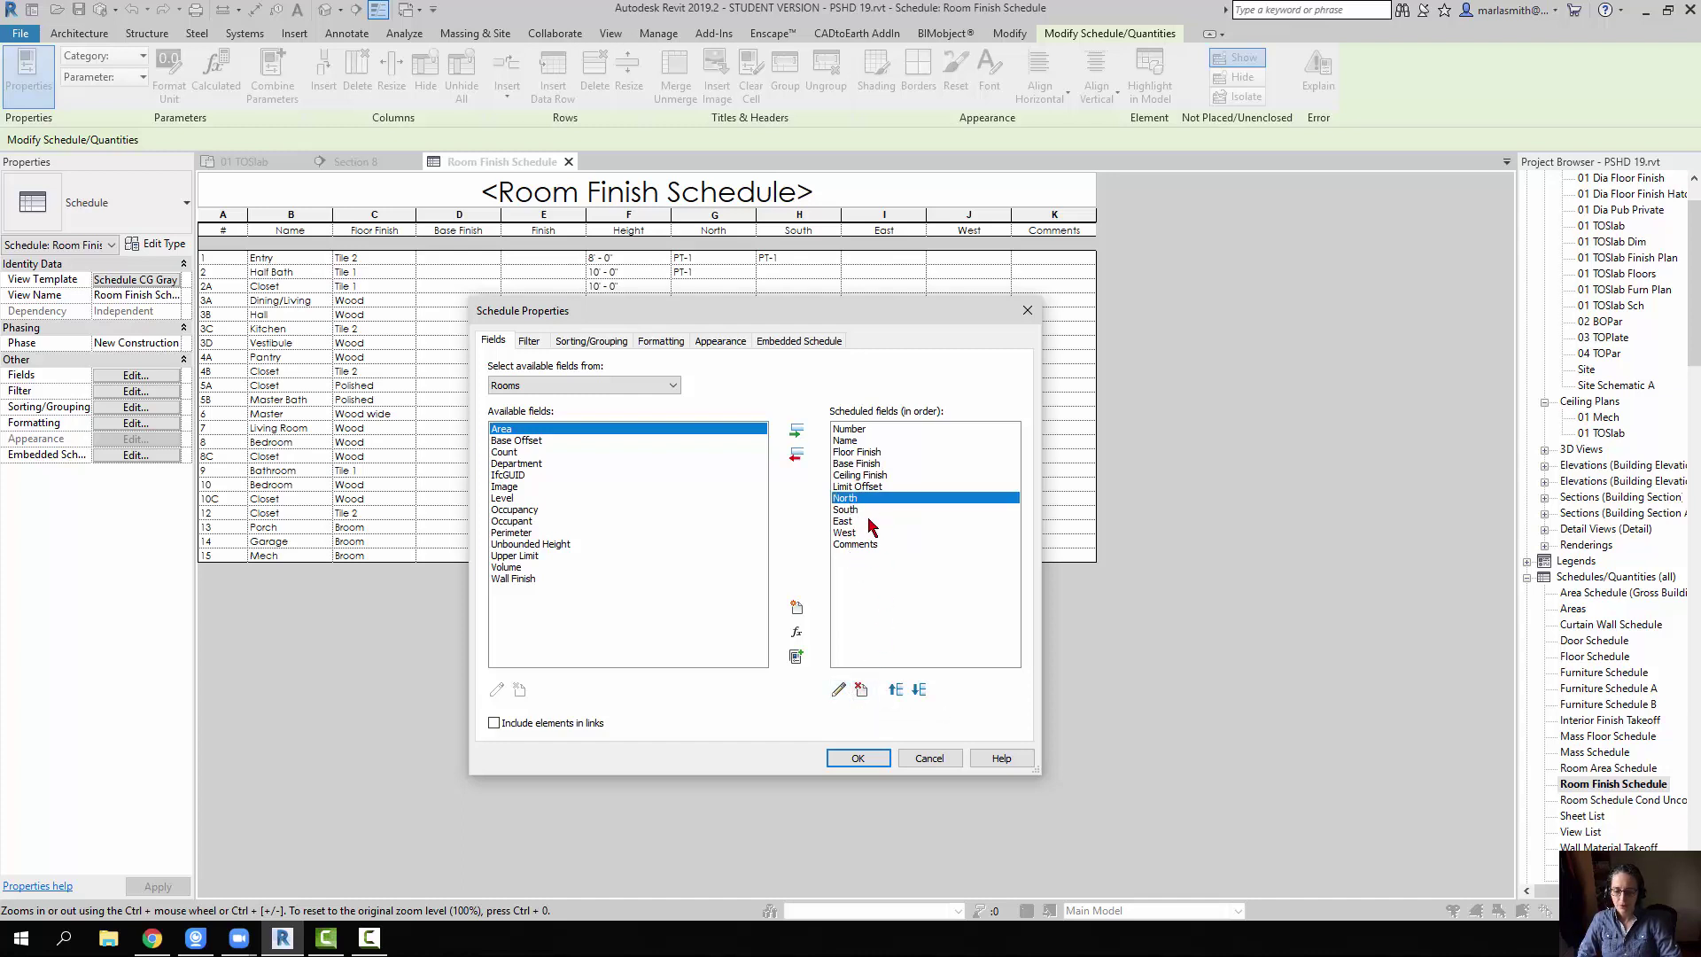
{"action": "left_click", "coordinate": [865, 691]}
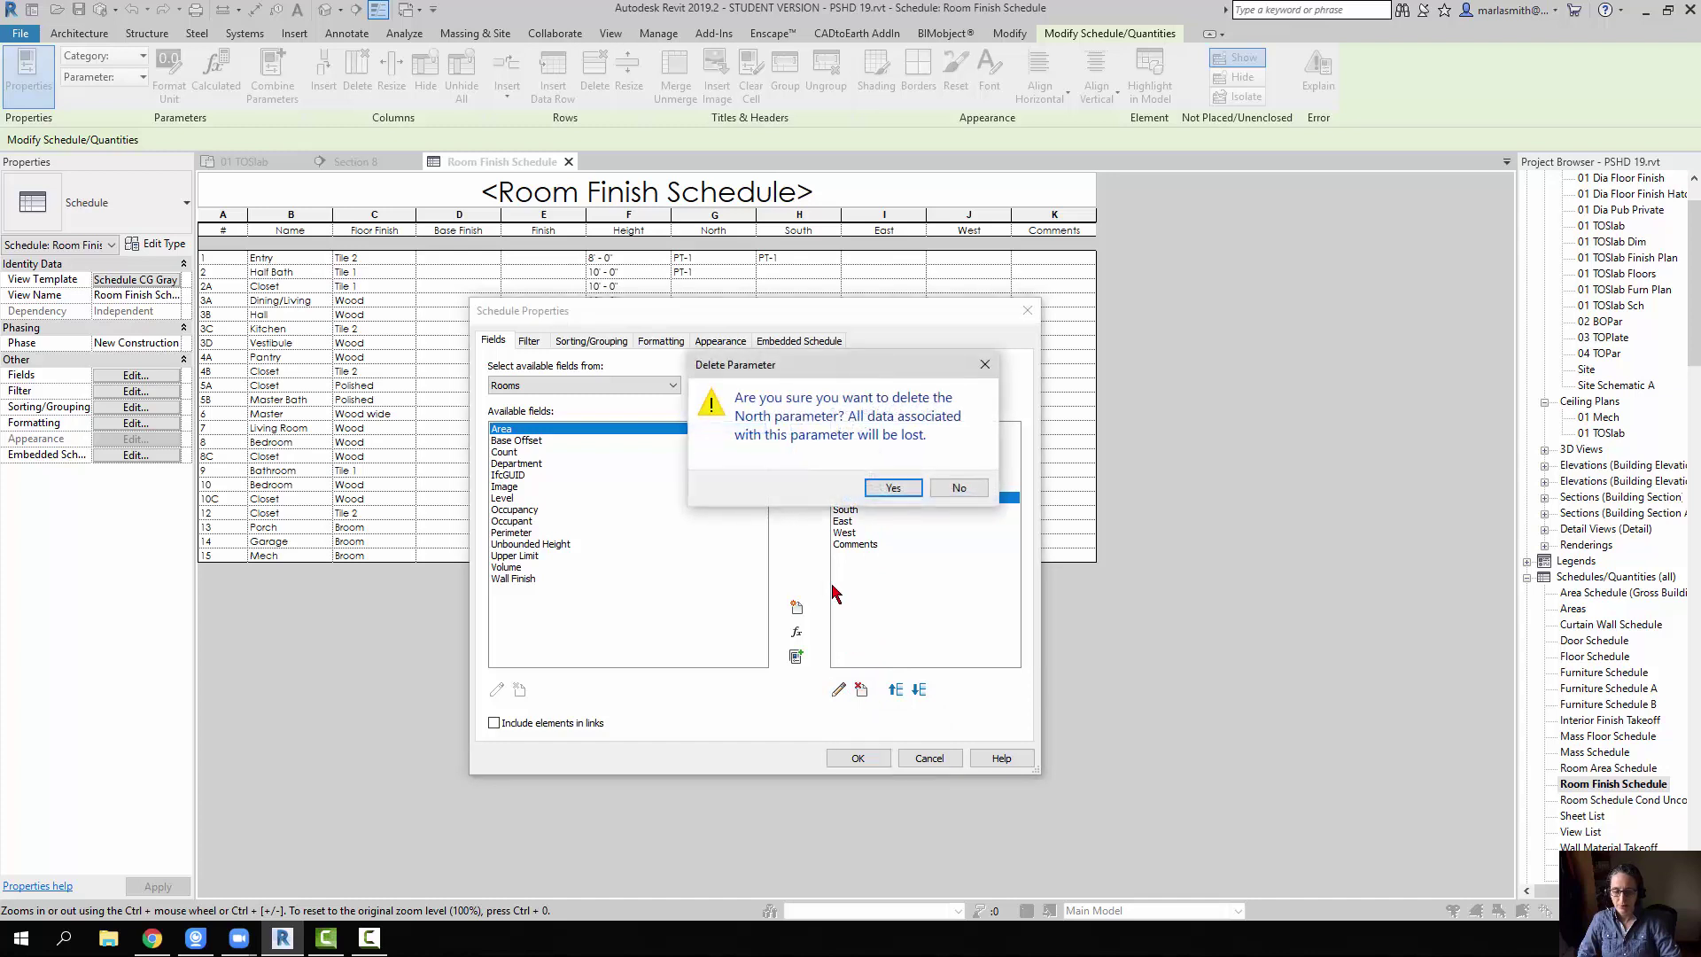
{"action": "left_click", "coordinate": [902, 489]}
{"action": "left_click", "coordinate": [846, 498]}
{"action": "left_click", "coordinate": [861, 690]}
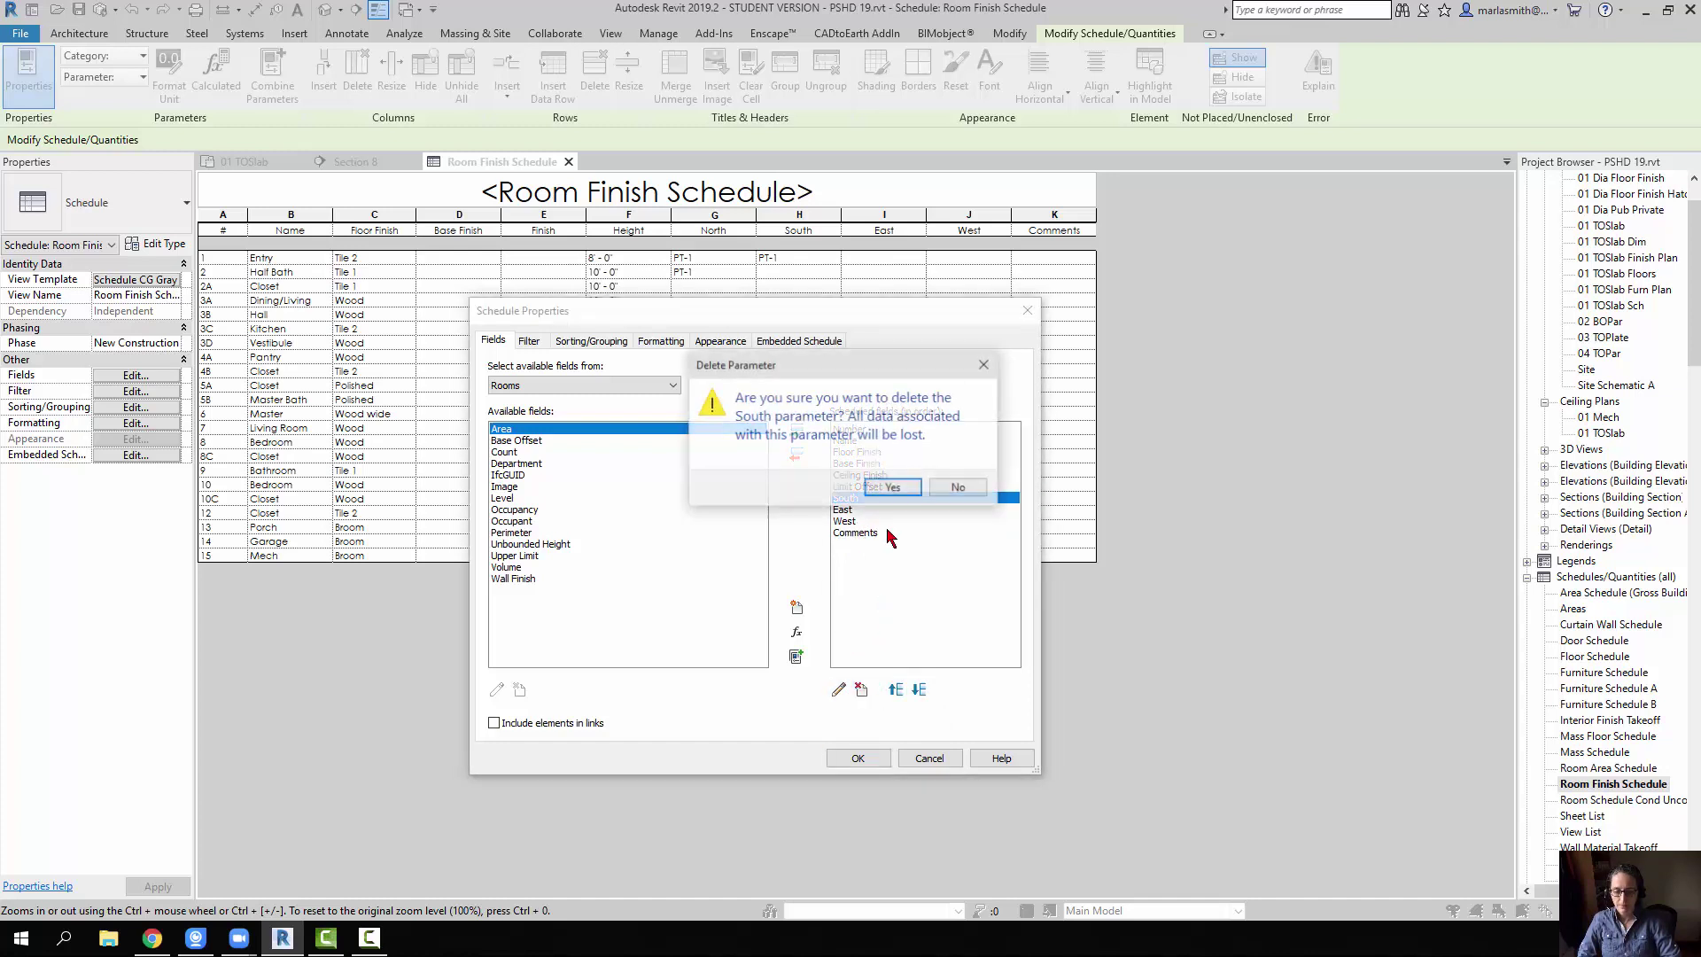
{"action": "left_click", "coordinate": [903, 496]}
Remove the East and West parameters and apply the field changes
{"action": "left_click", "coordinate": [848, 499]}
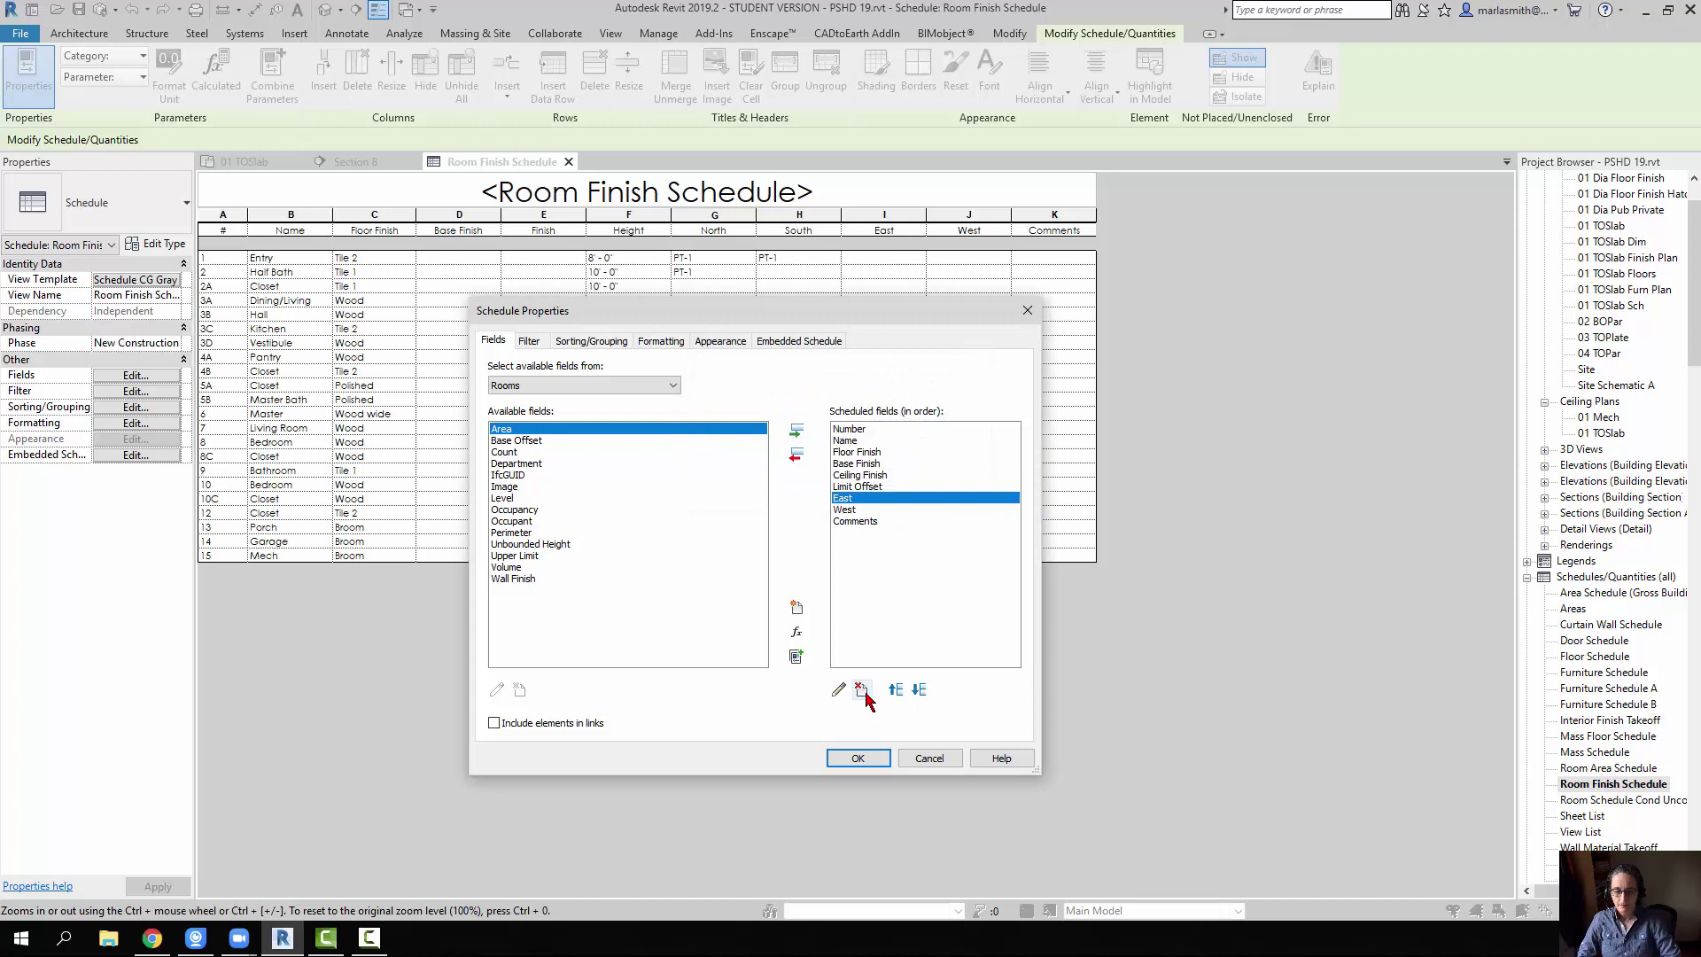
{"action": "left_click", "coordinate": [861, 690]}
{"action": "left_click", "coordinate": [894, 487]}
{"action": "left_click", "coordinate": [846, 498]}
{"action": "left_click", "coordinate": [862, 690]}
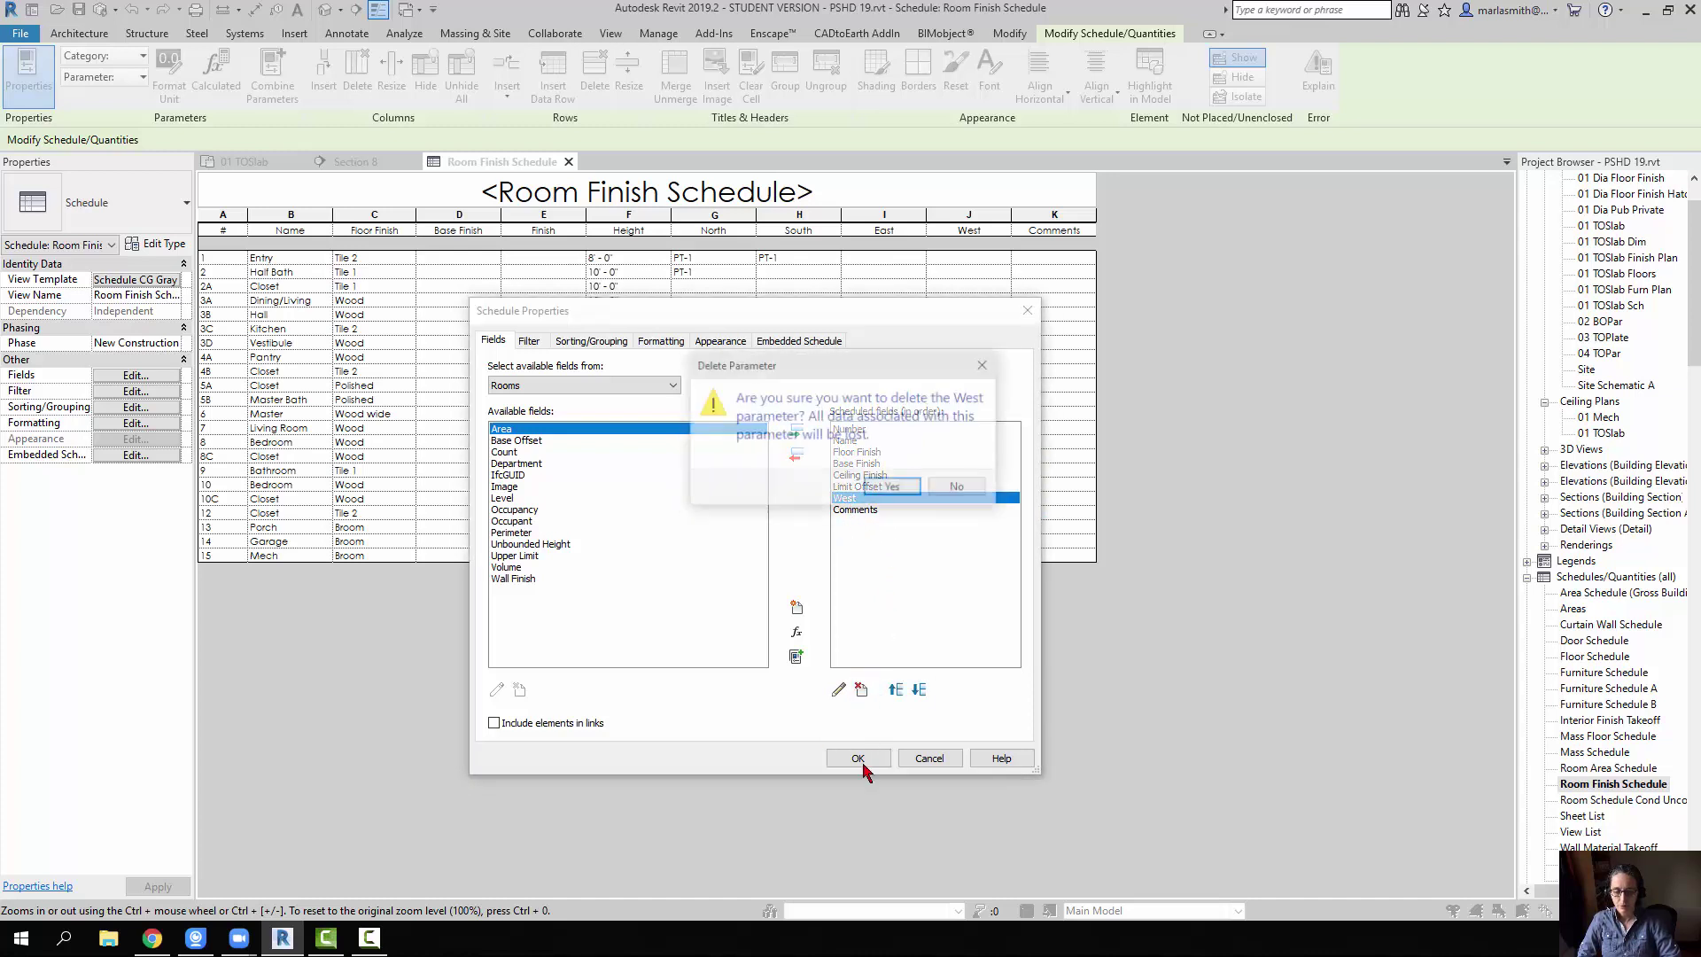
{"action": "left_click", "coordinate": [902, 496]}
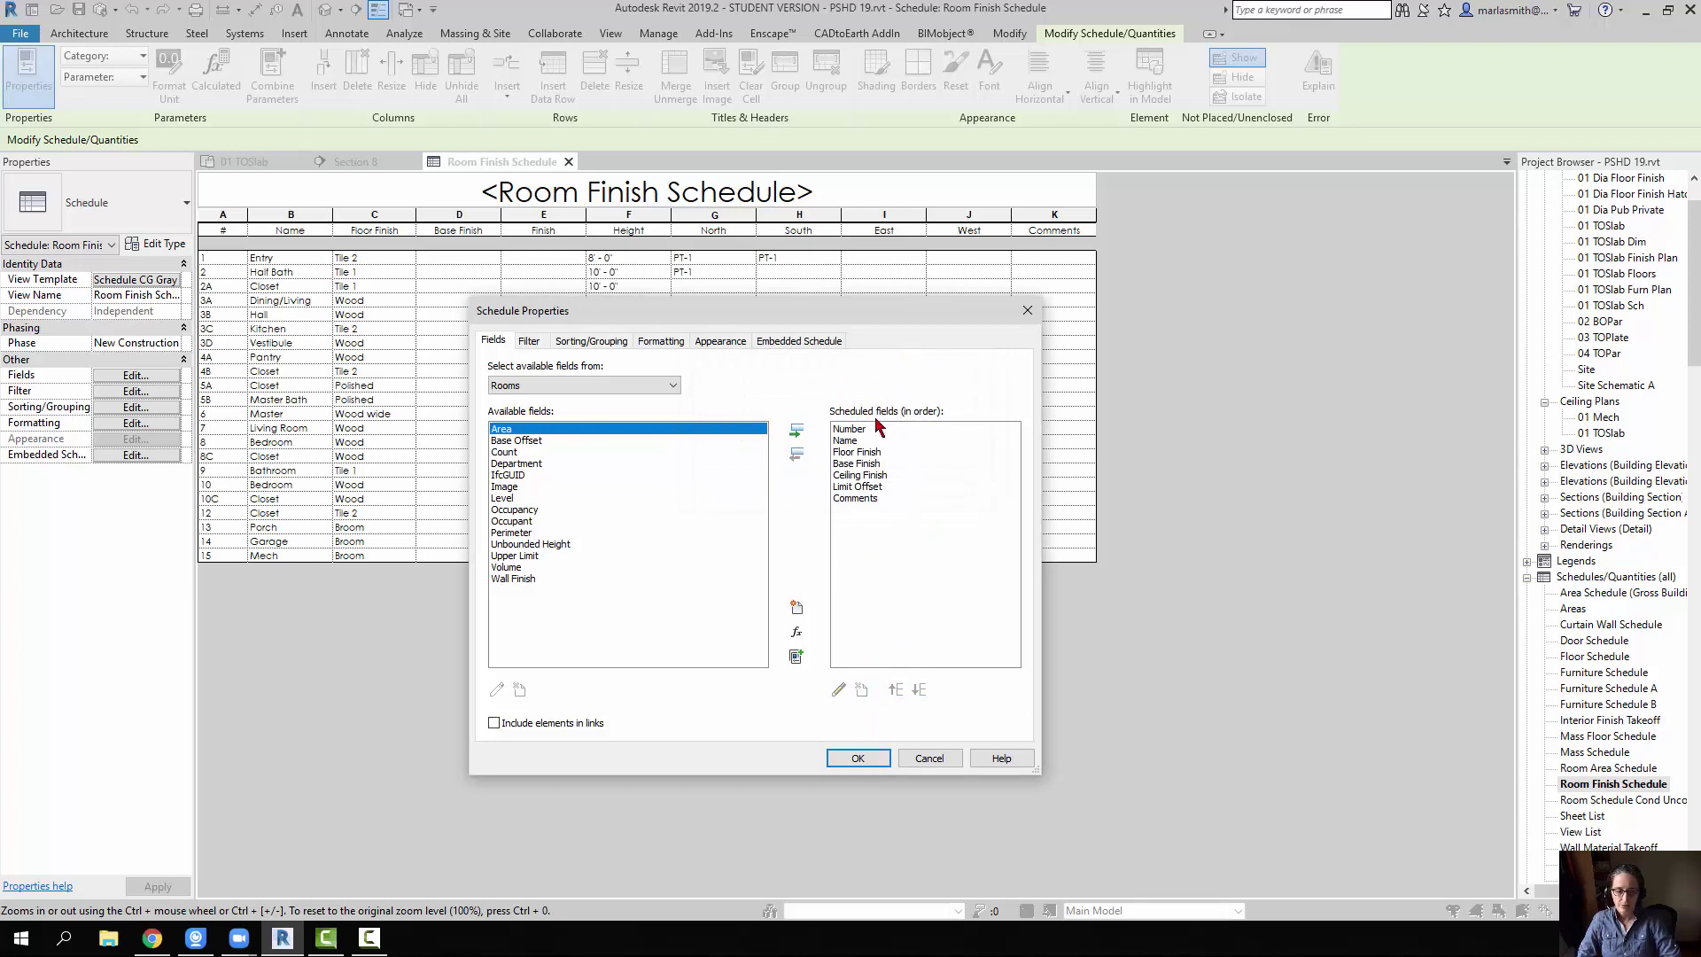
{"action": "left_click", "coordinate": [858, 759]}
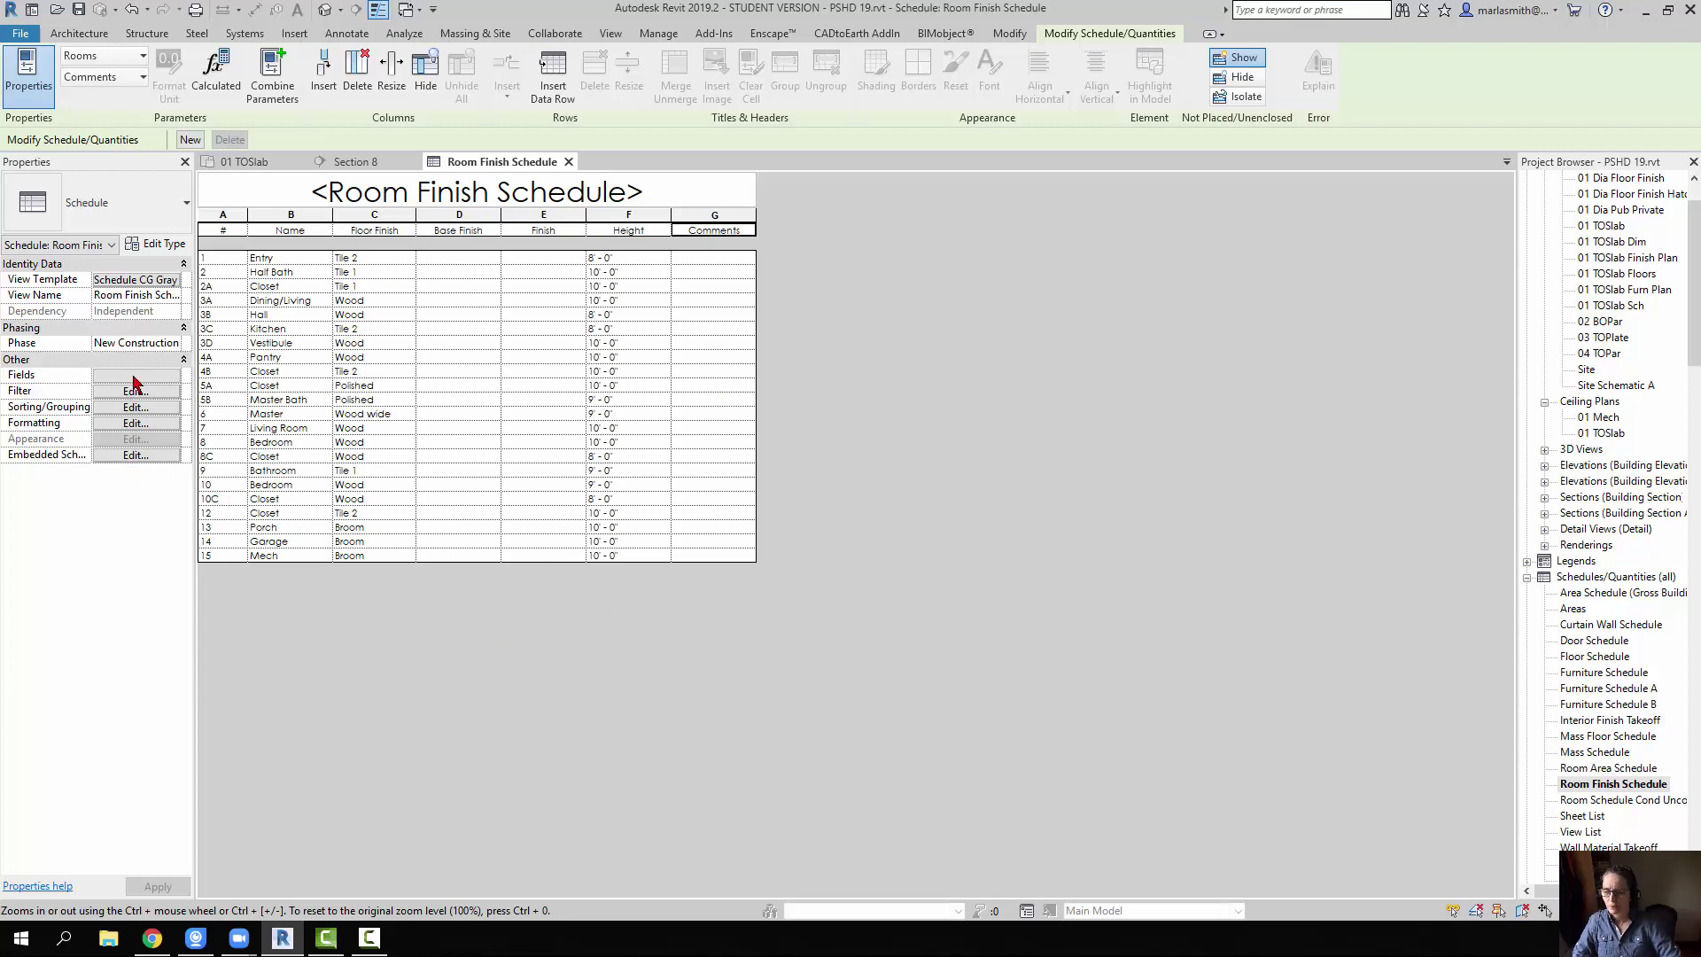
Create a North Text parameter grouped under Materials and Finishes and add it to the fields
{"action": "left_click", "coordinate": [135, 375]}
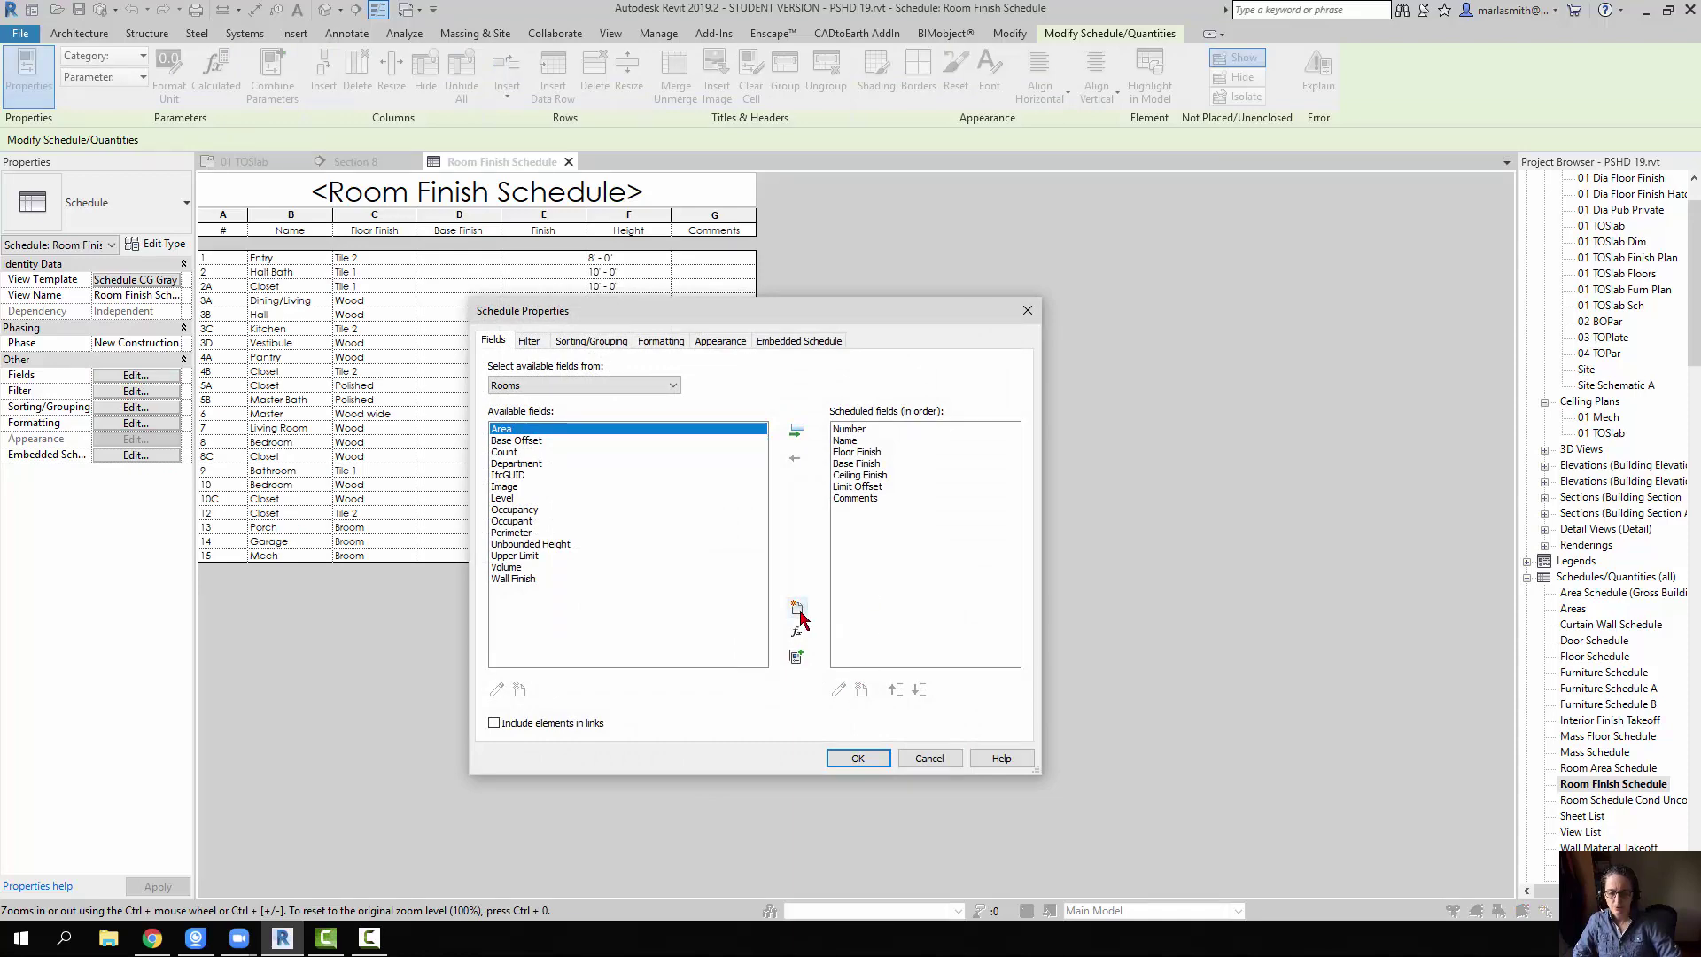
{"action": "left_click", "coordinate": [797, 610]}
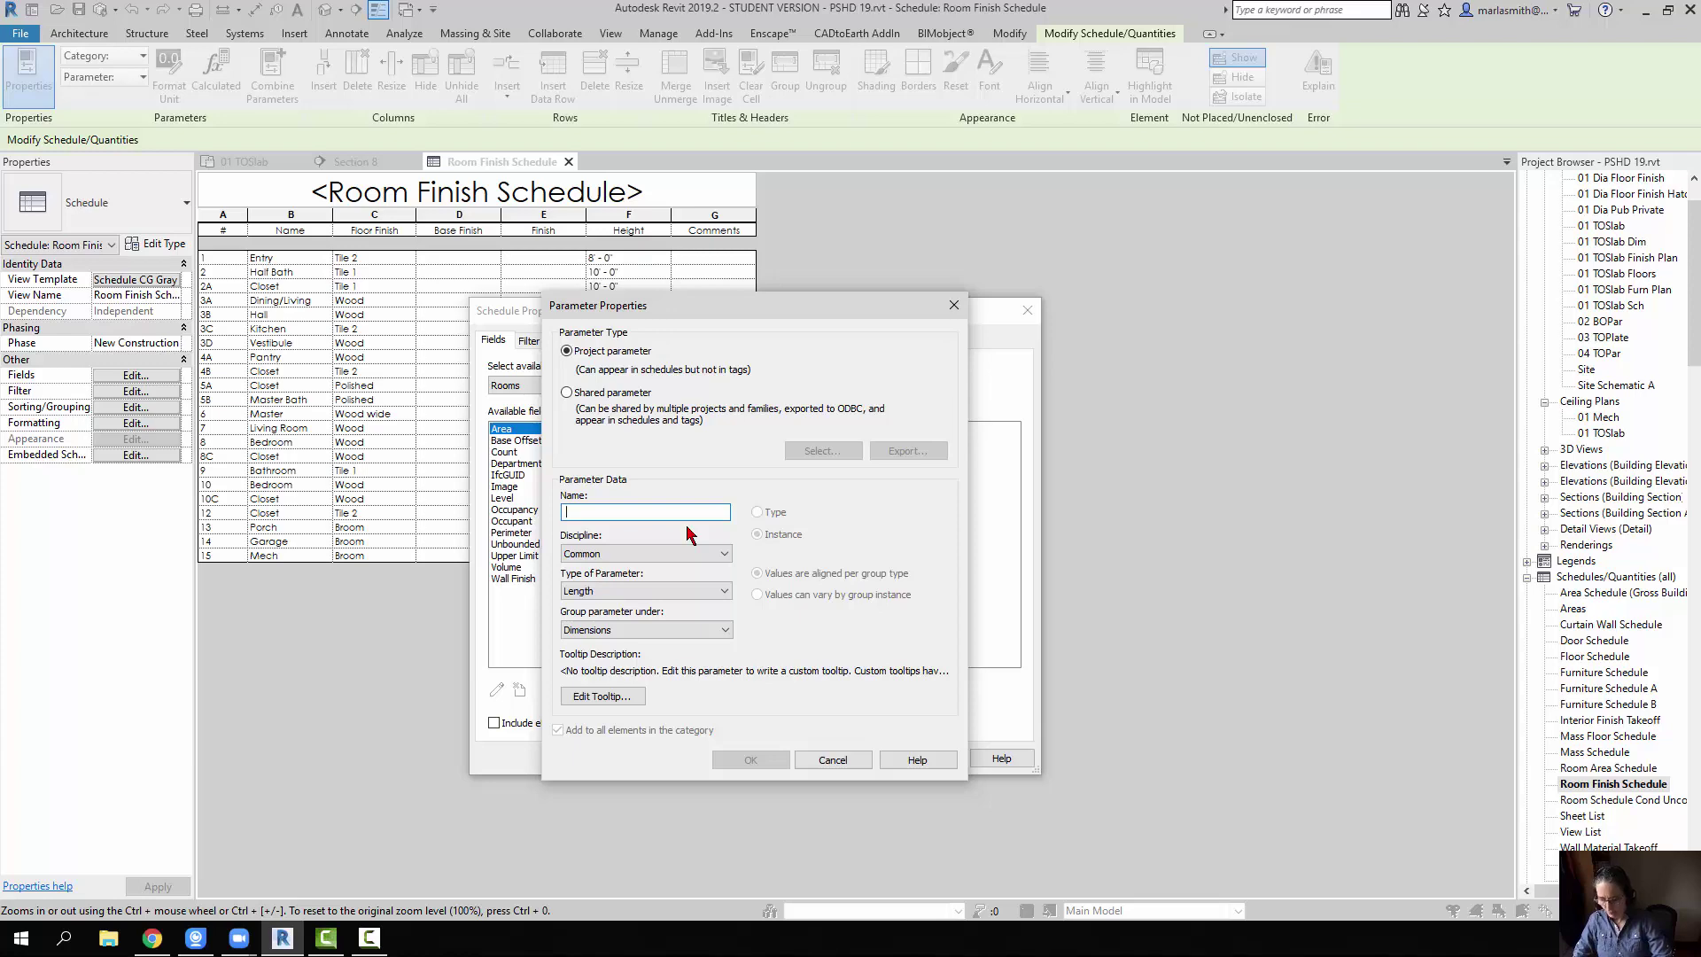
{"action": "type", "text": "West"}
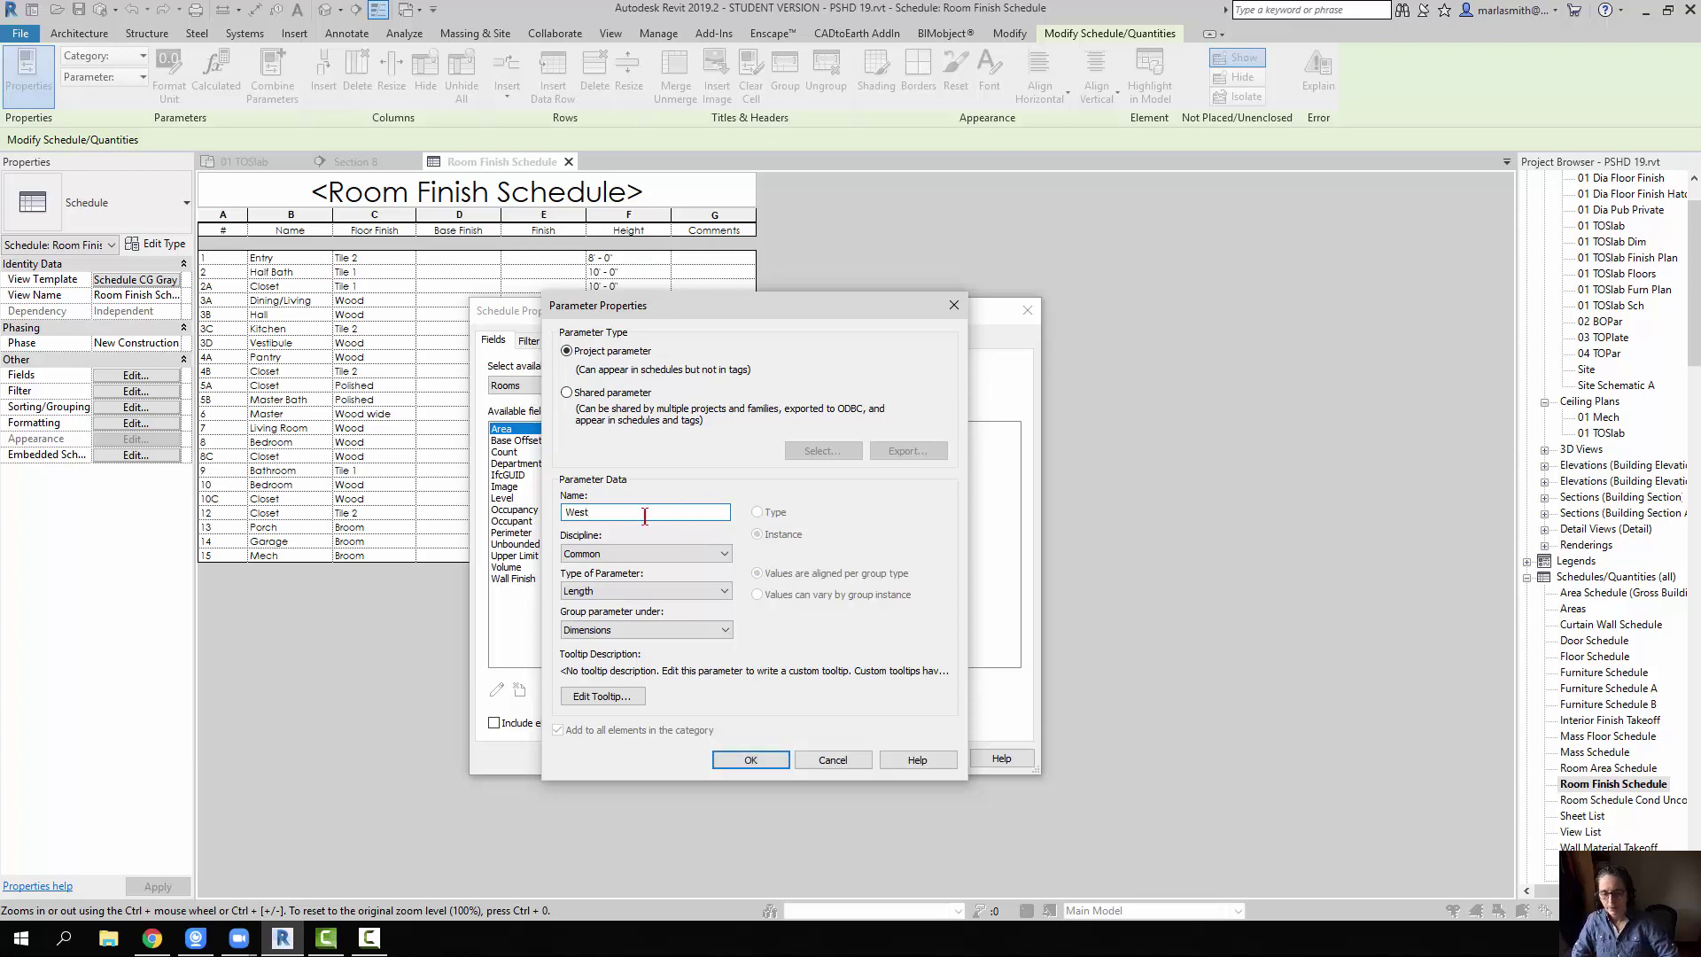
{"action": "left_click_drag", "start_coordinate": [645, 516], "coordinate": [529, 508]}
{"action": "type", "text": "North"}
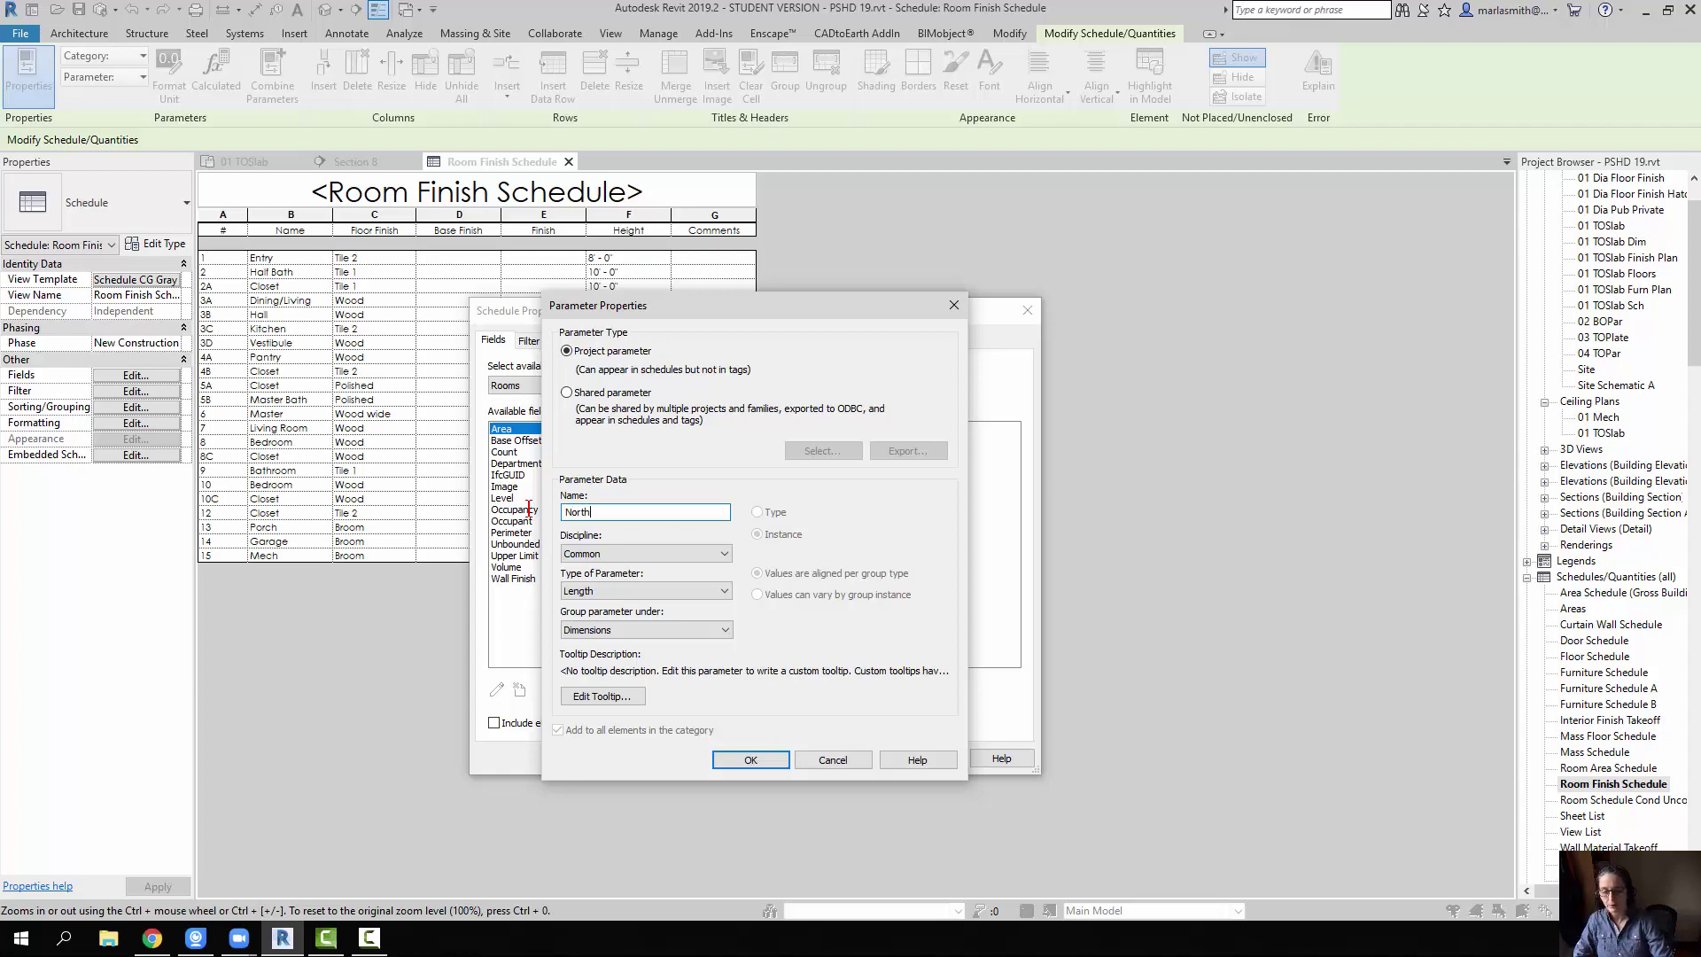
{"action": "left_click", "coordinate": [673, 592]}
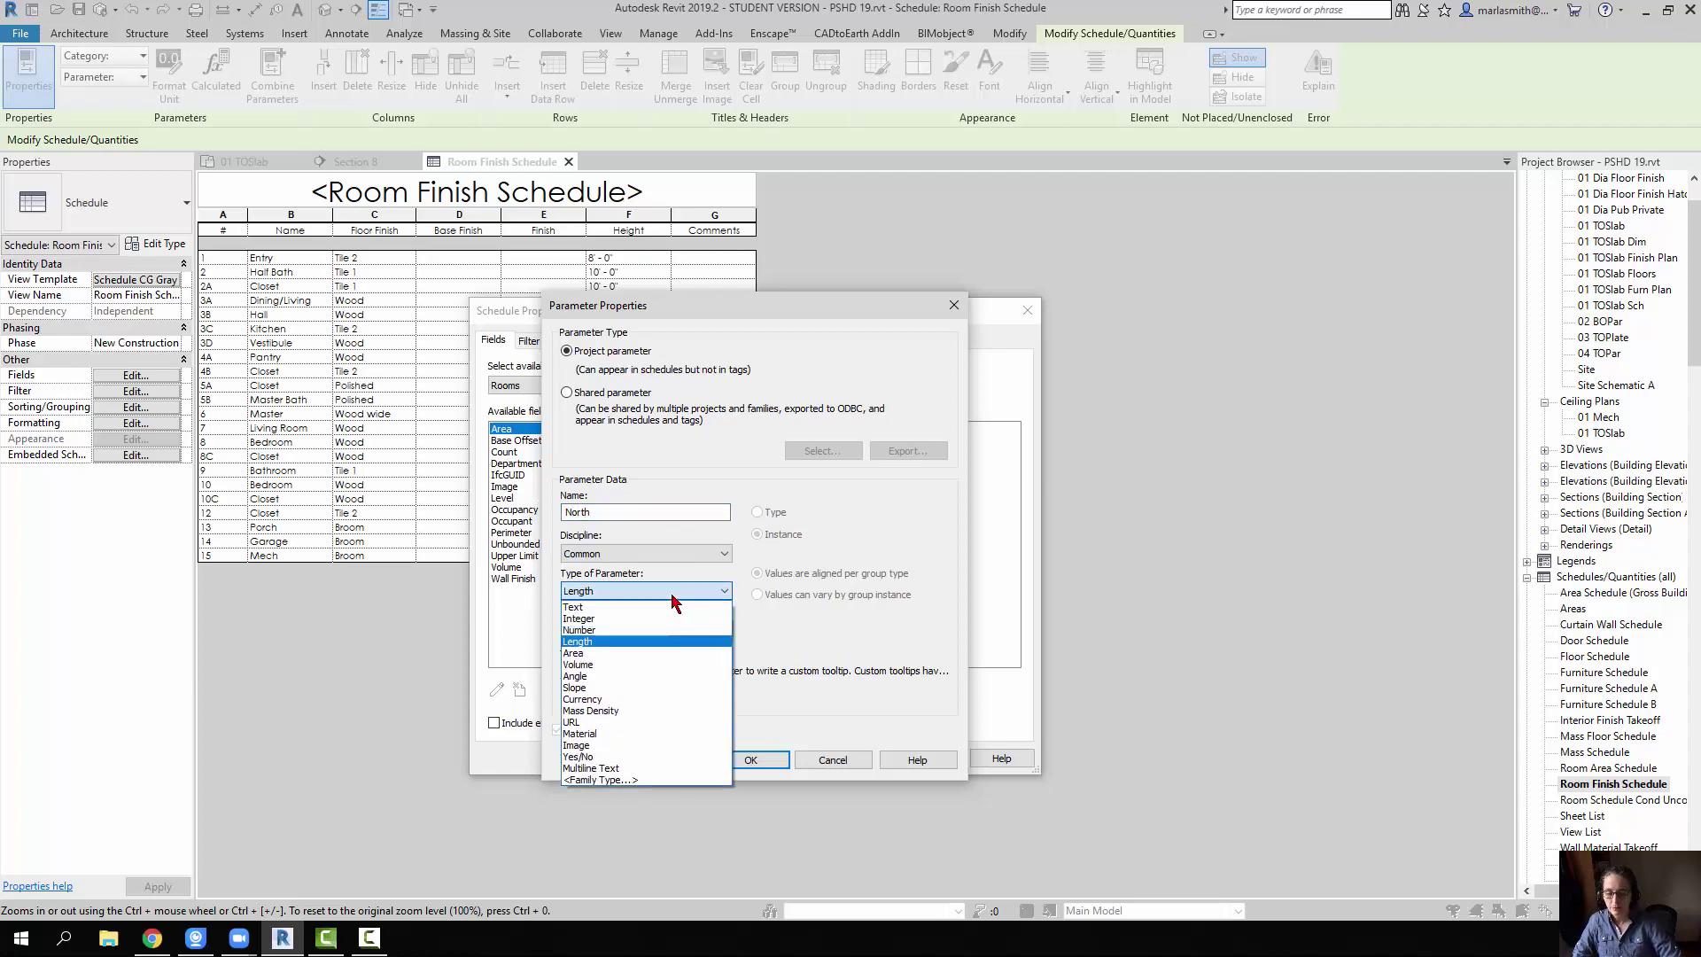
{"action": "left_click", "coordinate": [585, 607]}
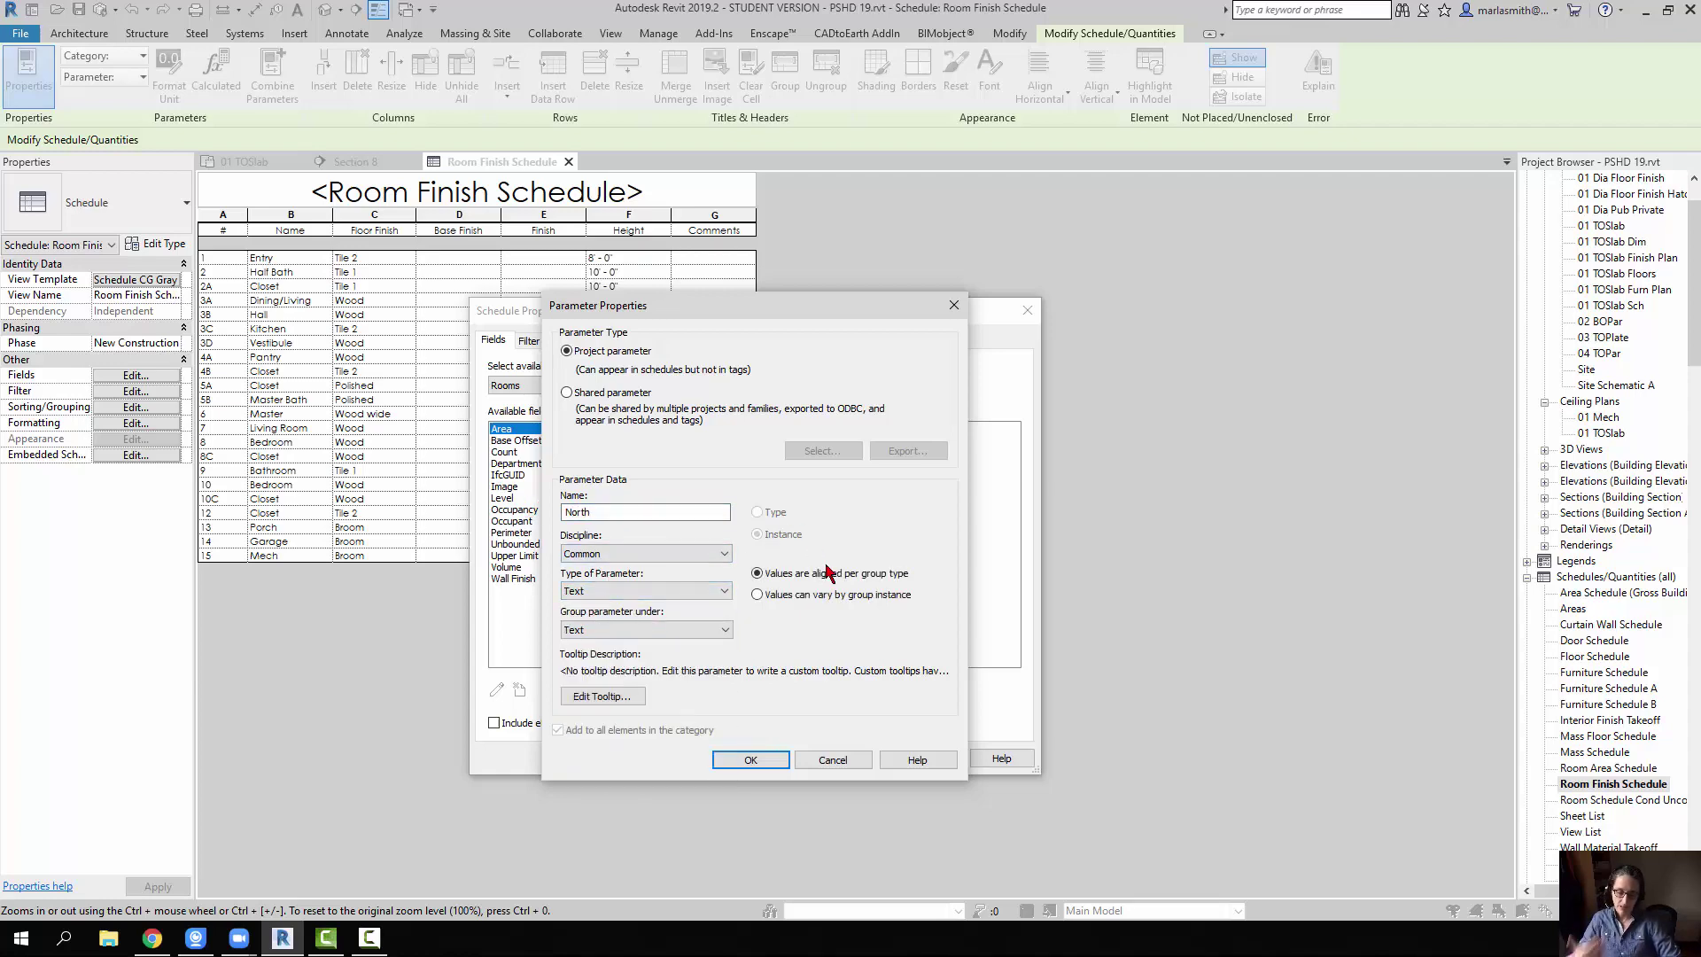
{"action": "left_click", "coordinate": [710, 631]}
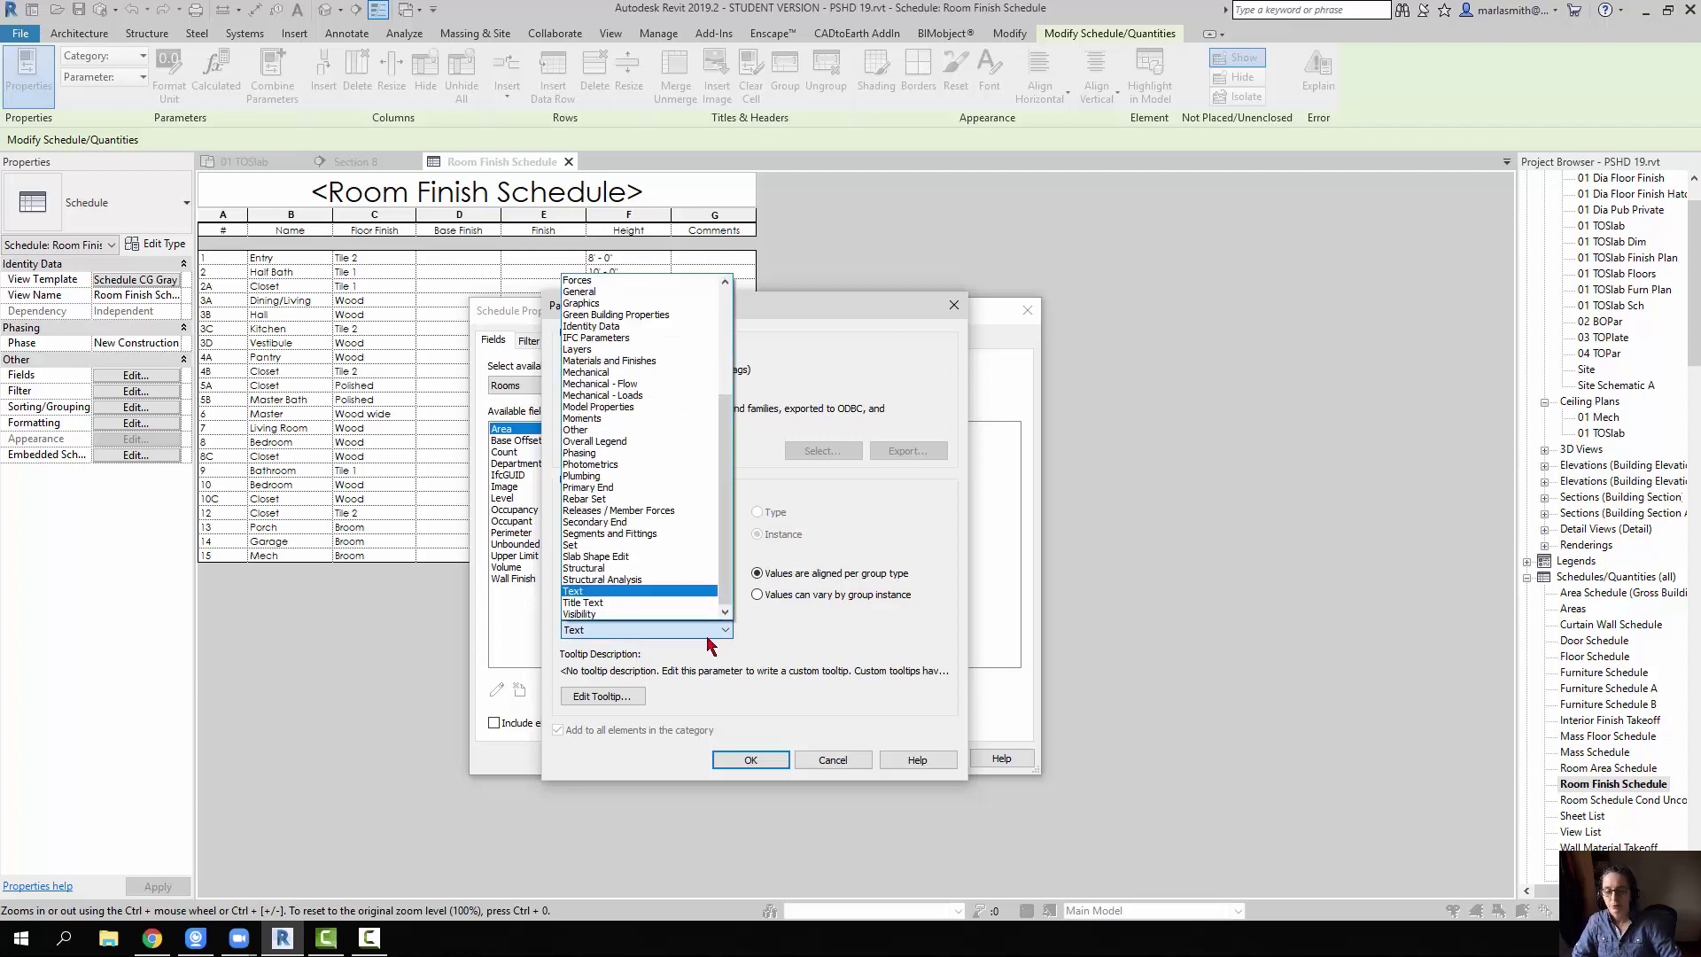
{"action": "left_click", "coordinate": [687, 362]}
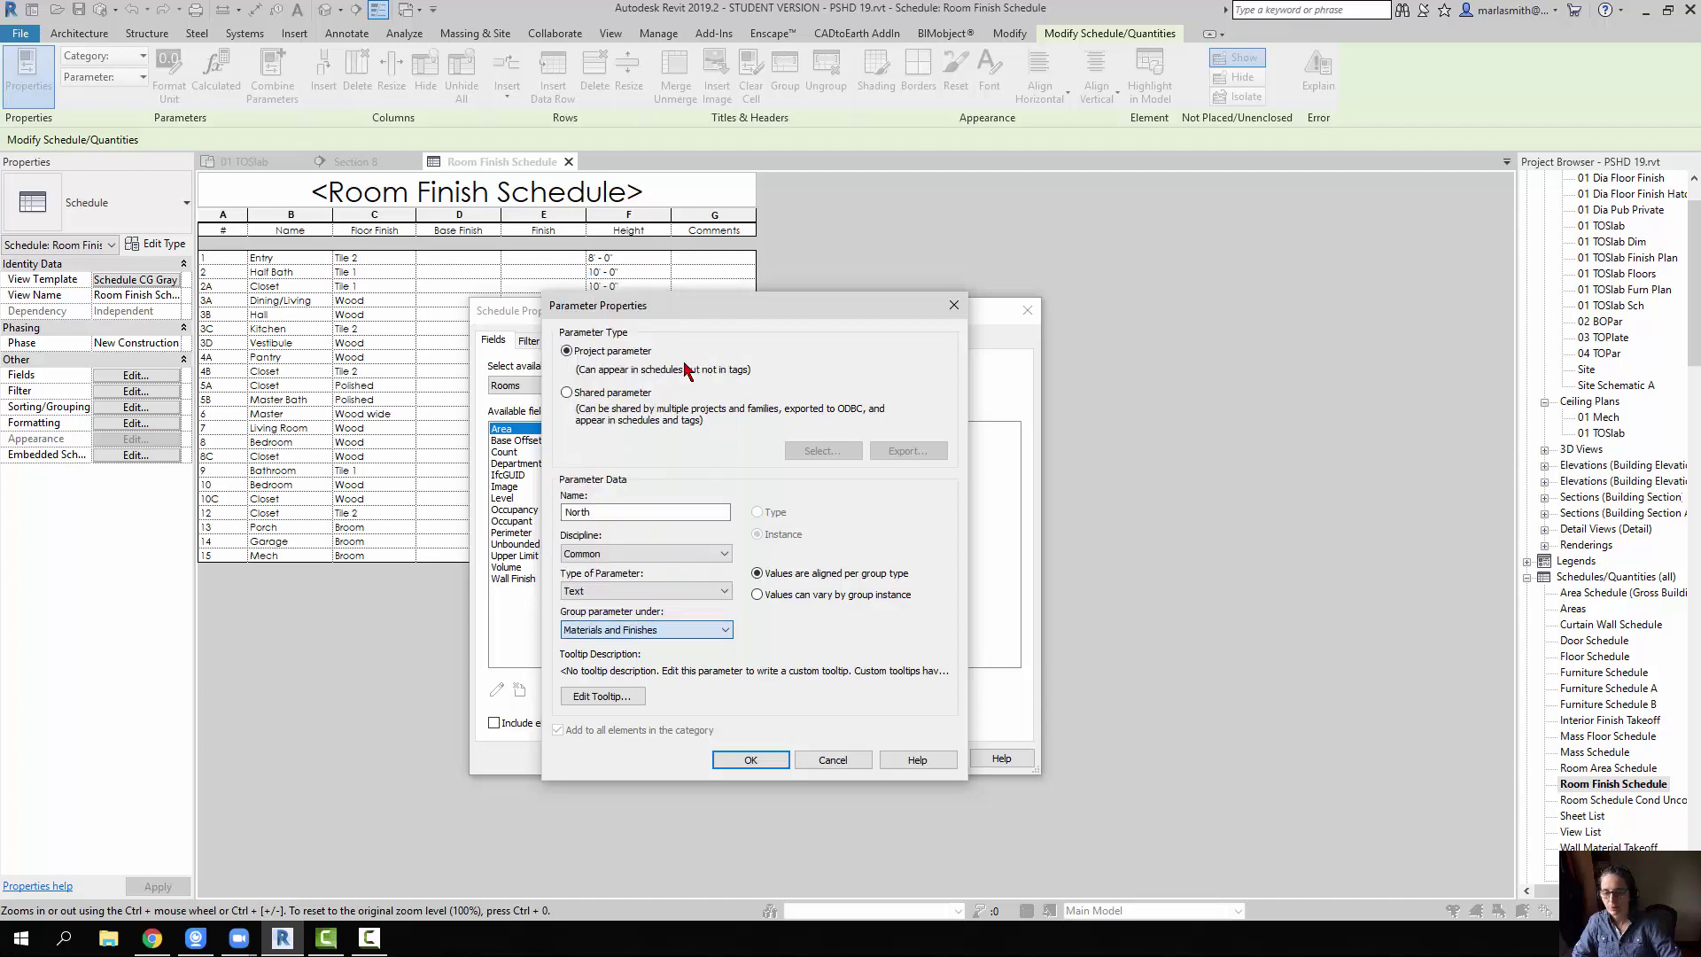
{"action": "left_click", "coordinate": [762, 762]}
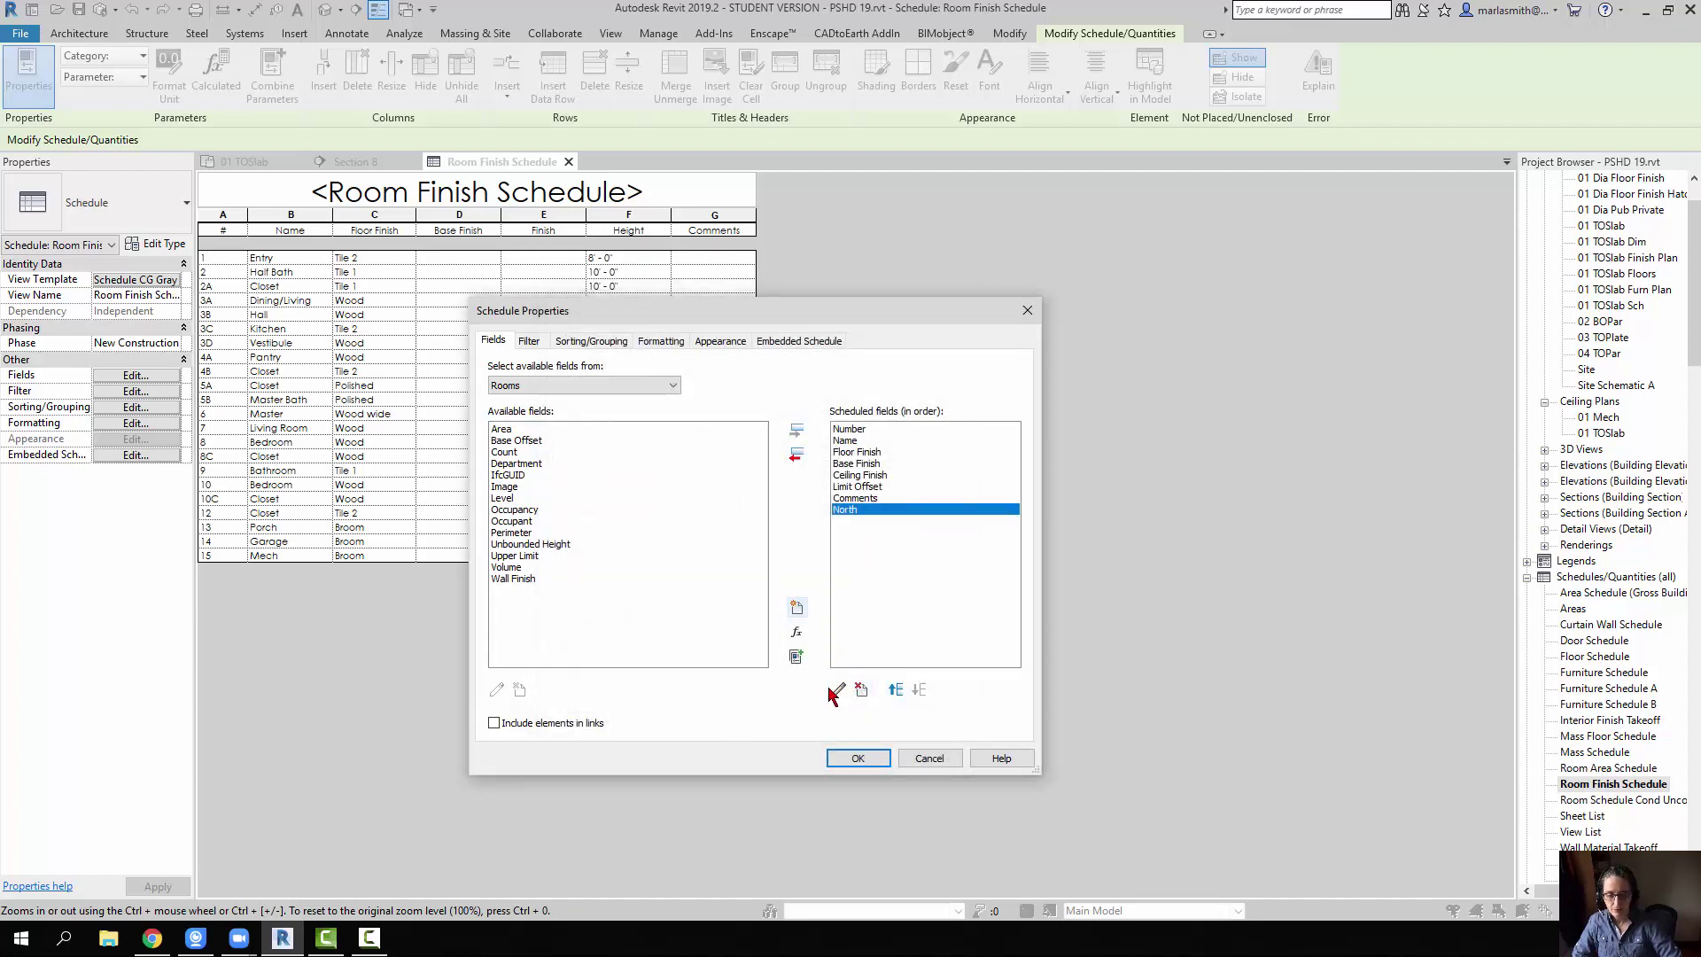
Add a South Text parameter grouped under Materials and Finishes
{"action": "left_click", "coordinate": [804, 611]}
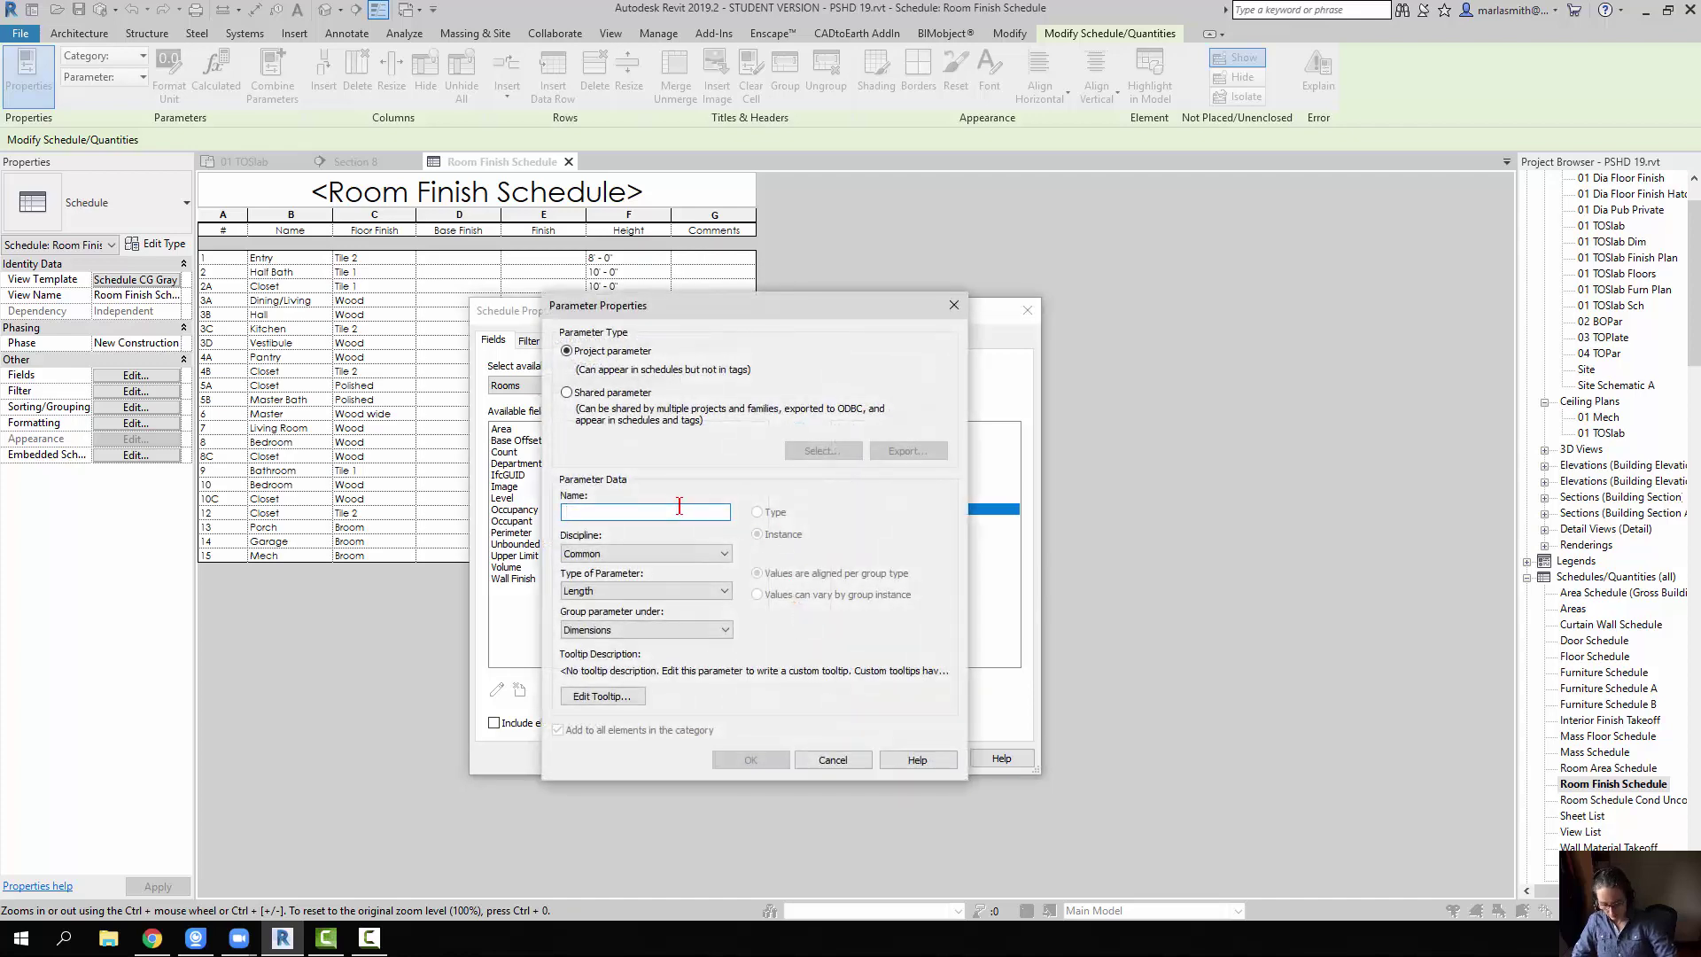
{"action": "type", "text": "South"}
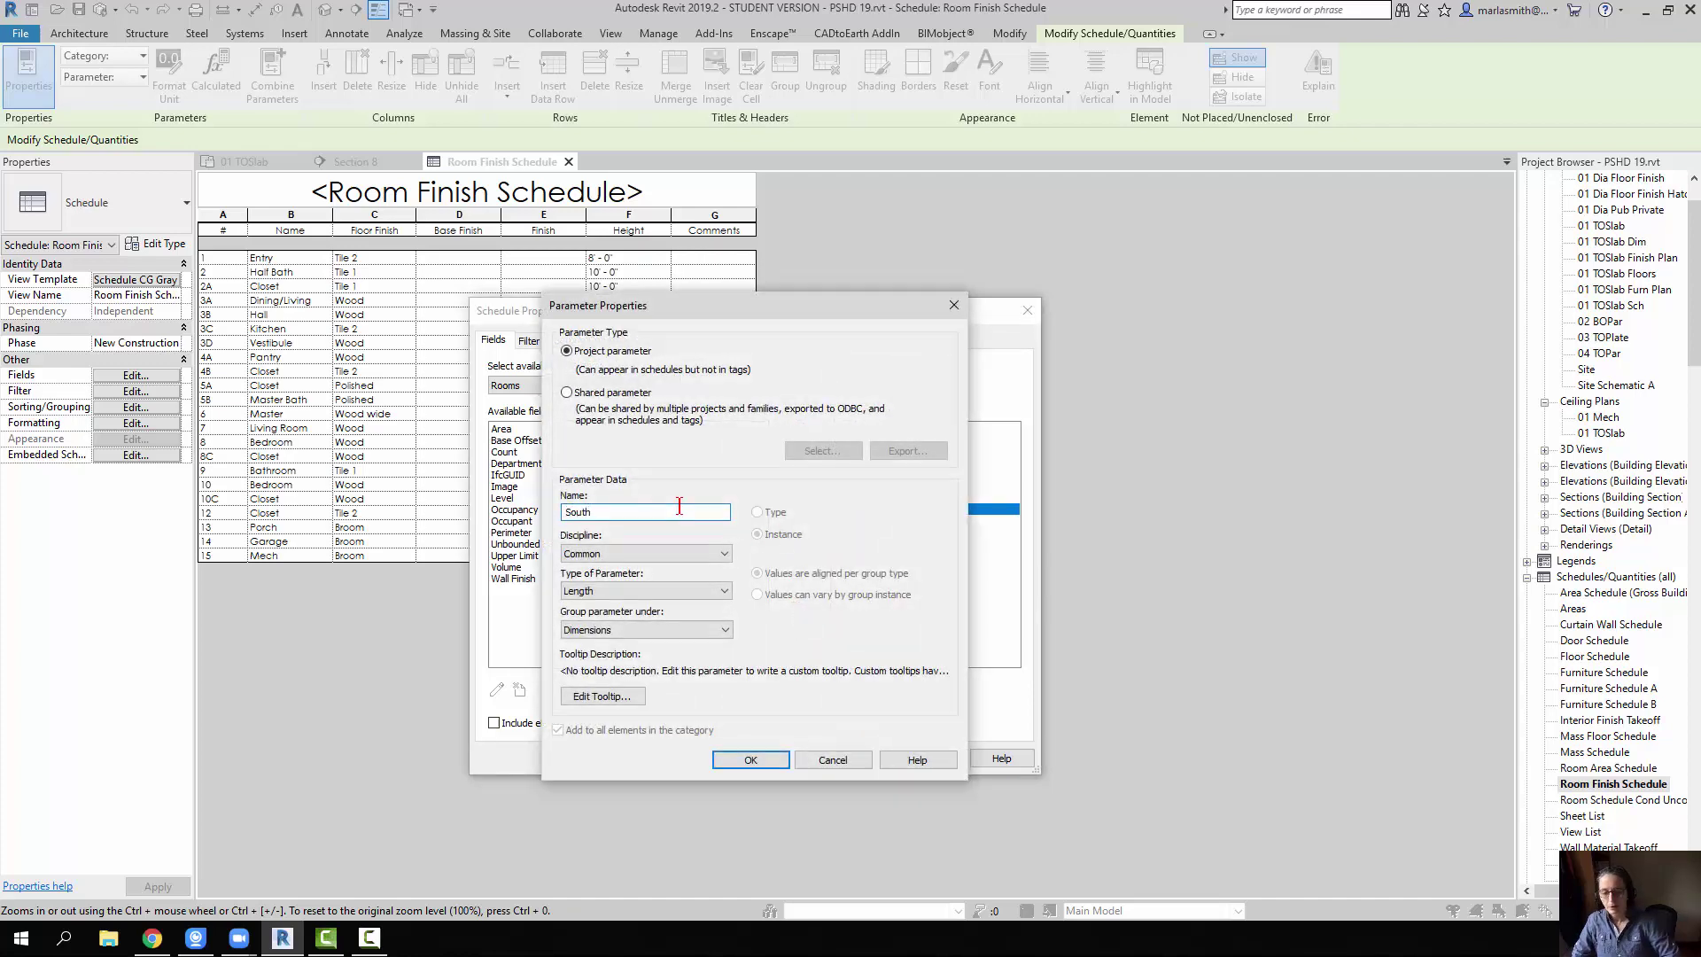
{"action": "left_click", "coordinate": [675, 592]}
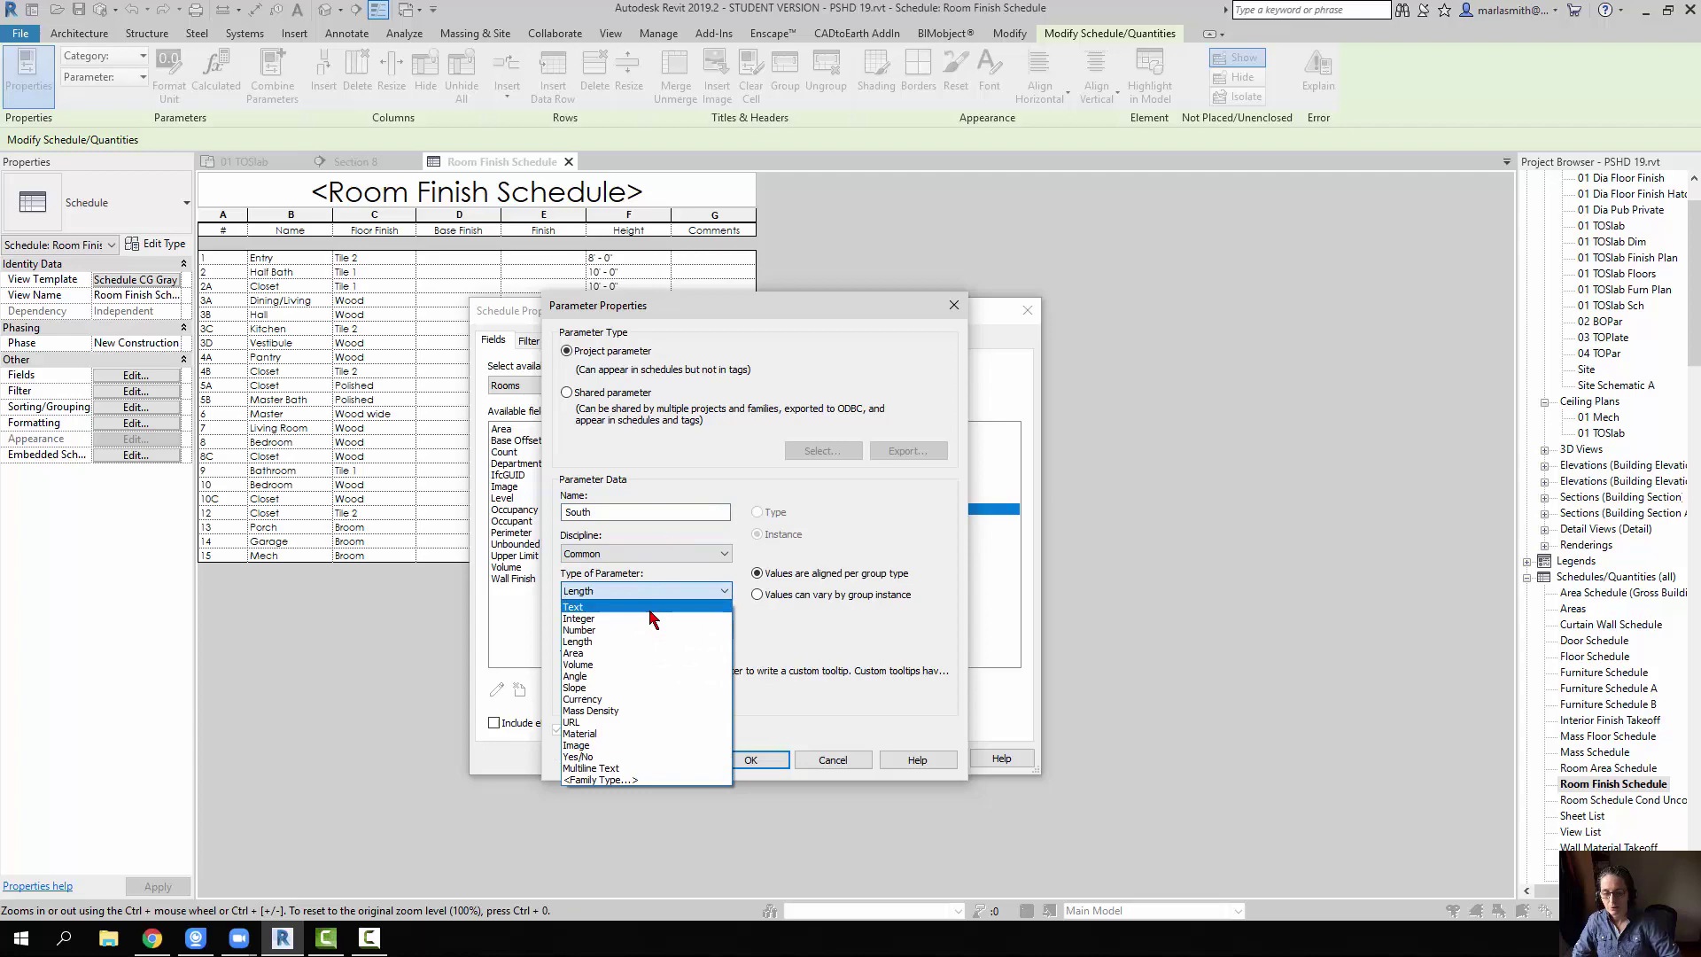
{"action": "left_click", "coordinate": [644, 605]}
{"action": "left_click", "coordinate": [644, 631]}
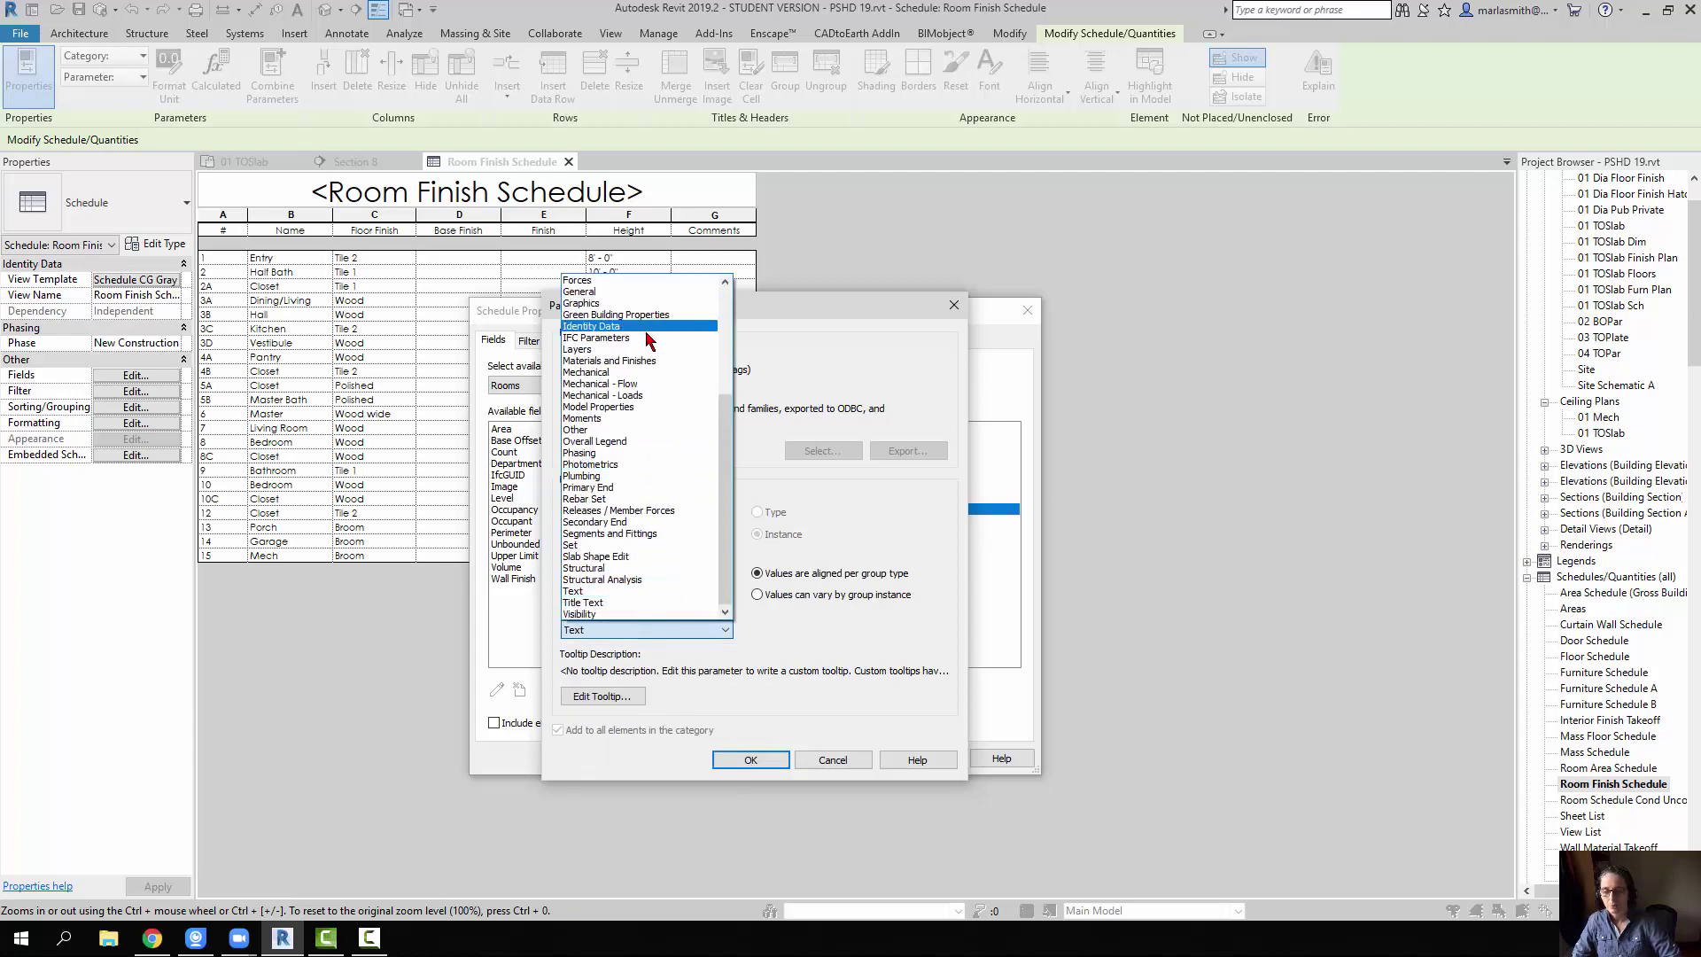
{"action": "left_click", "coordinate": [644, 361]}
{"action": "left_click", "coordinate": [750, 759]}
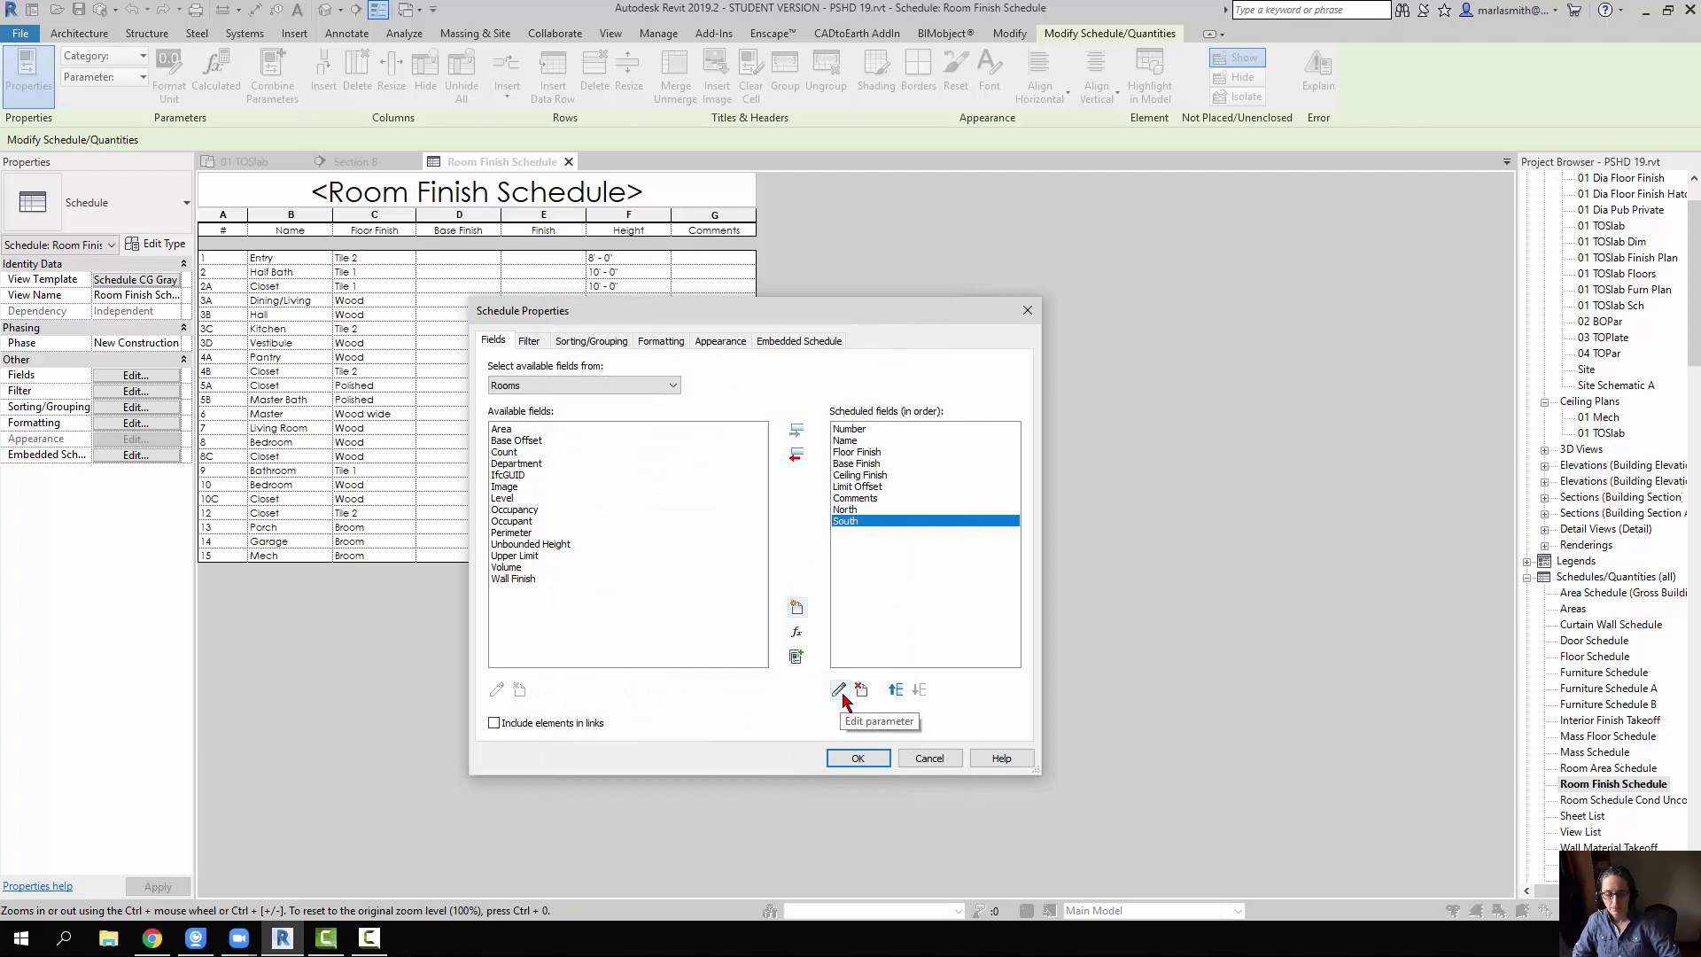
Add an East Text parameter grouped under Materials and Finishes
{"action": "left_click", "coordinate": [796, 608]}
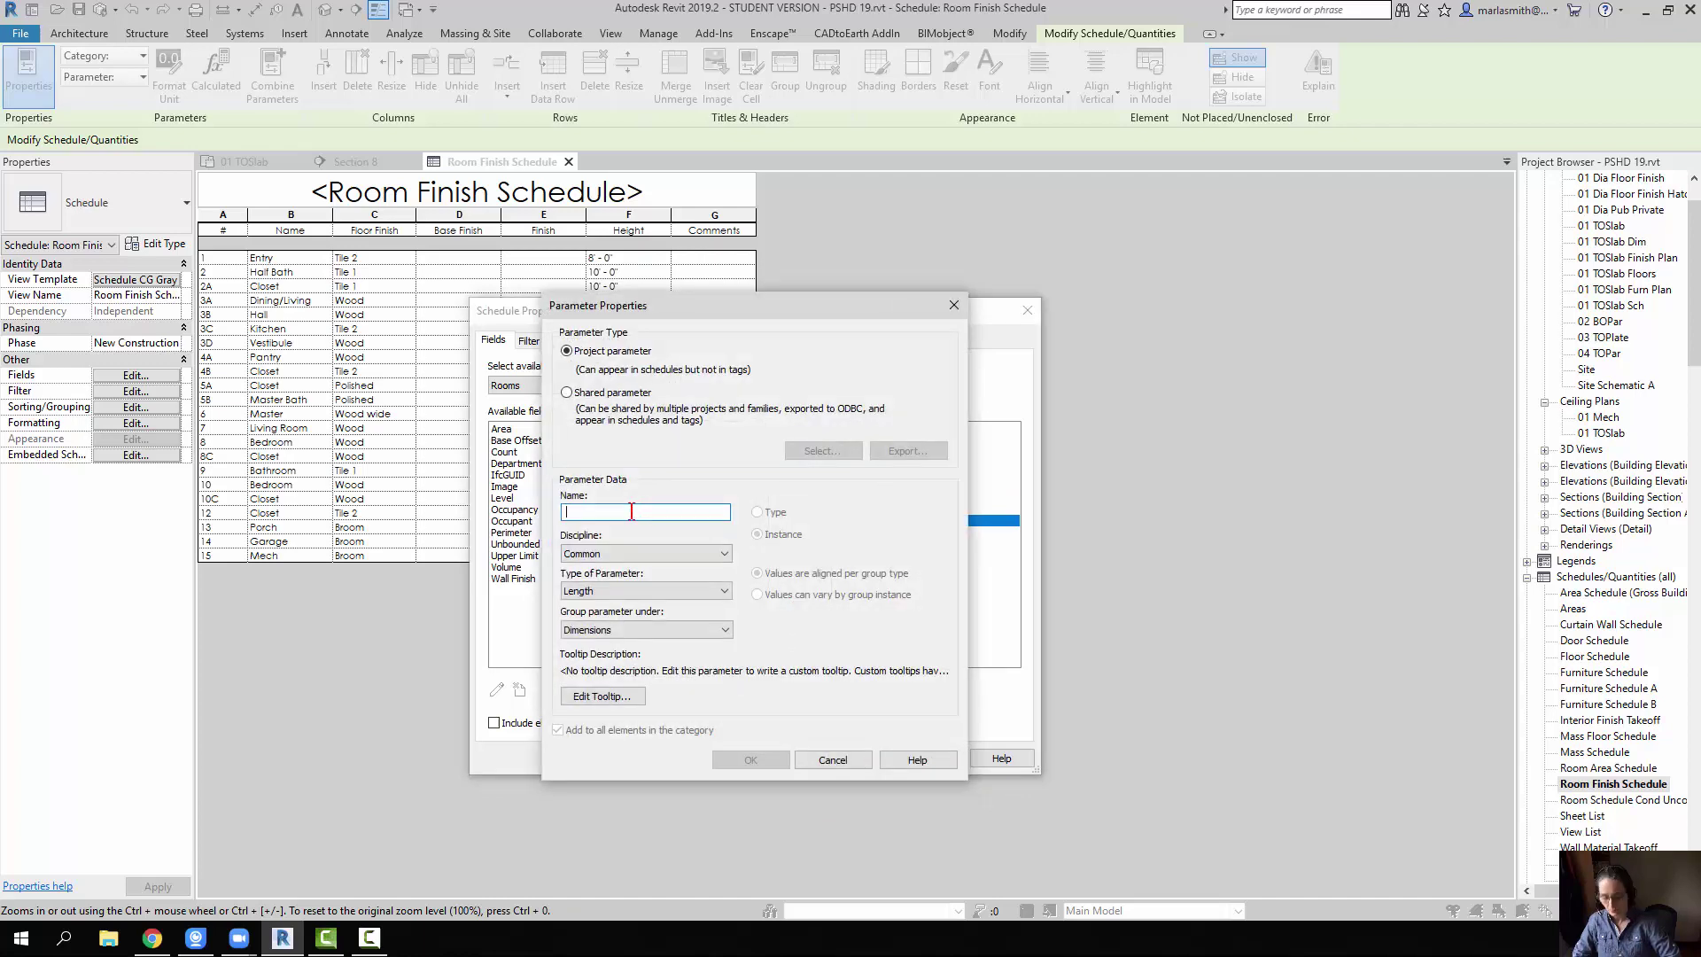
{"action": "type", "text": "East"}
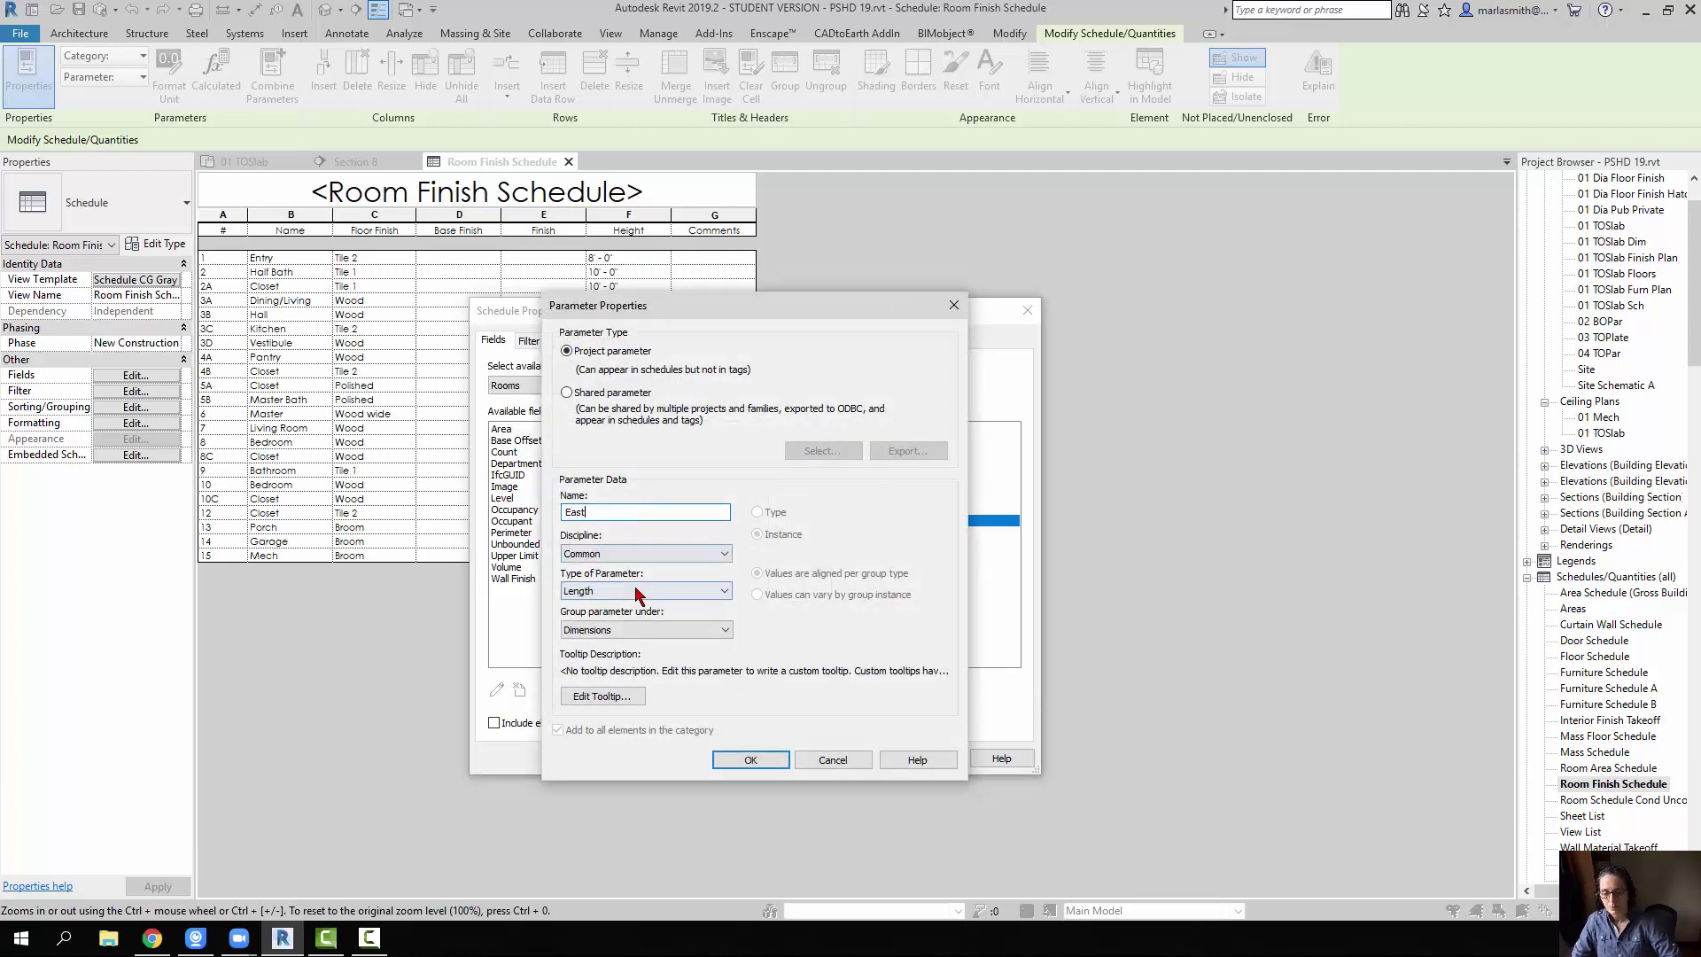
{"action": "left_click", "coordinate": [638, 591]}
{"action": "left_click", "coordinate": [620, 604]}
{"action": "left_click", "coordinate": [645, 630]}
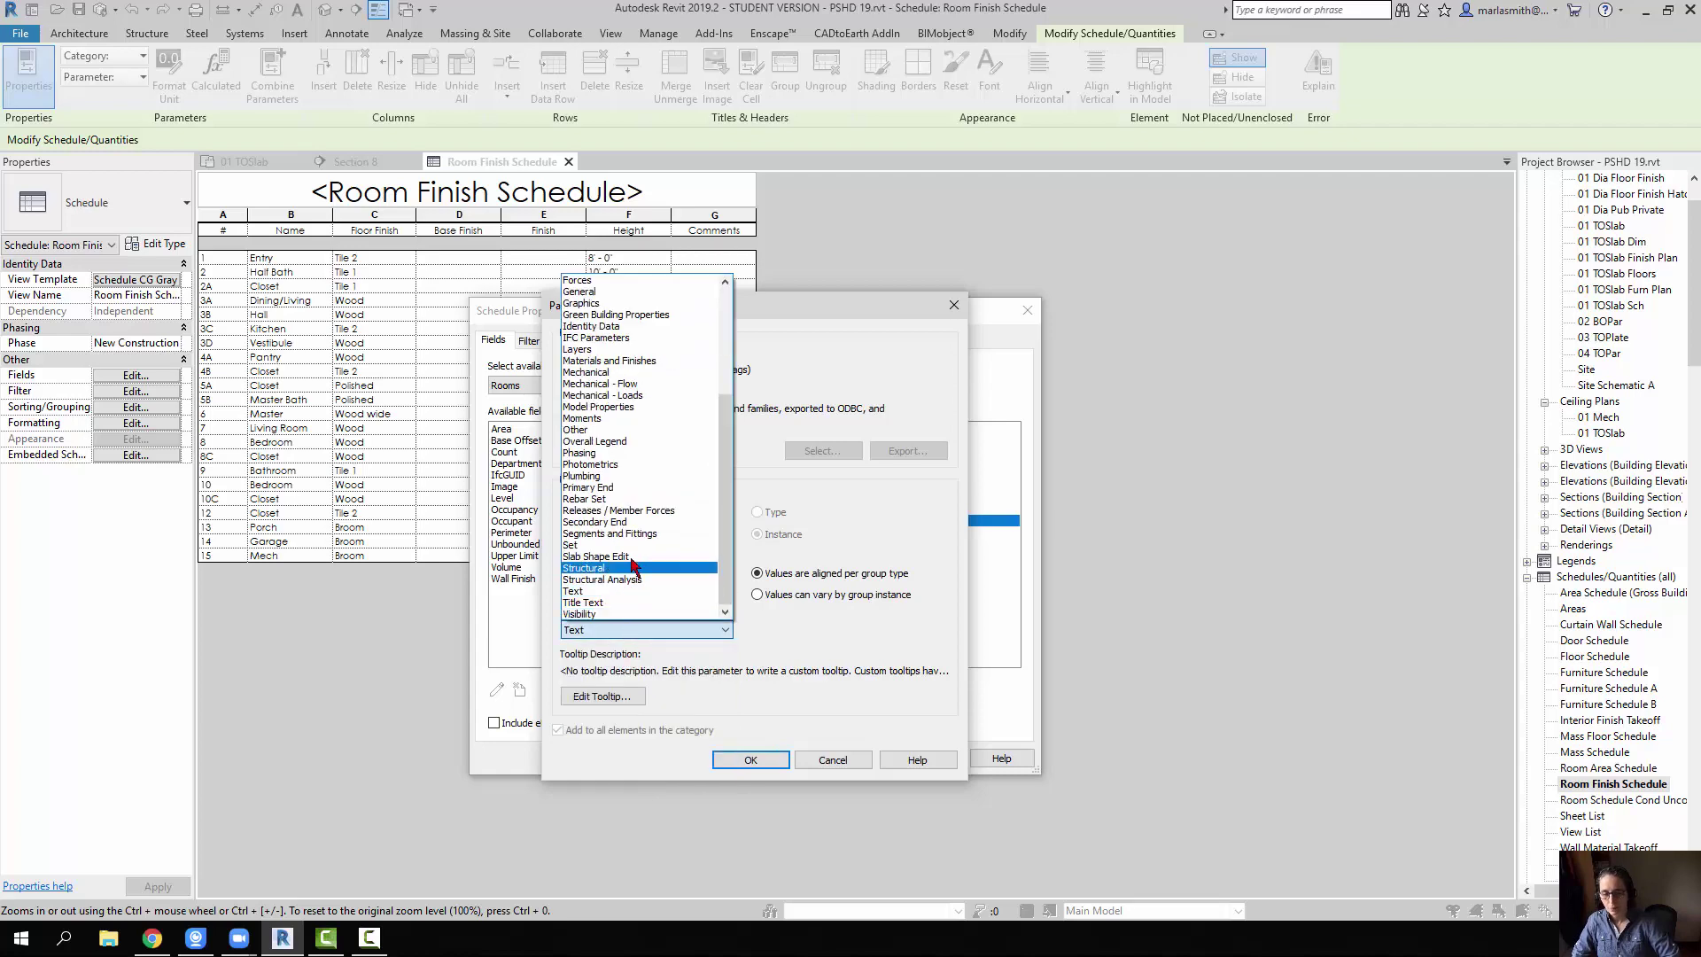
{"action": "left_click", "coordinate": [620, 361]}
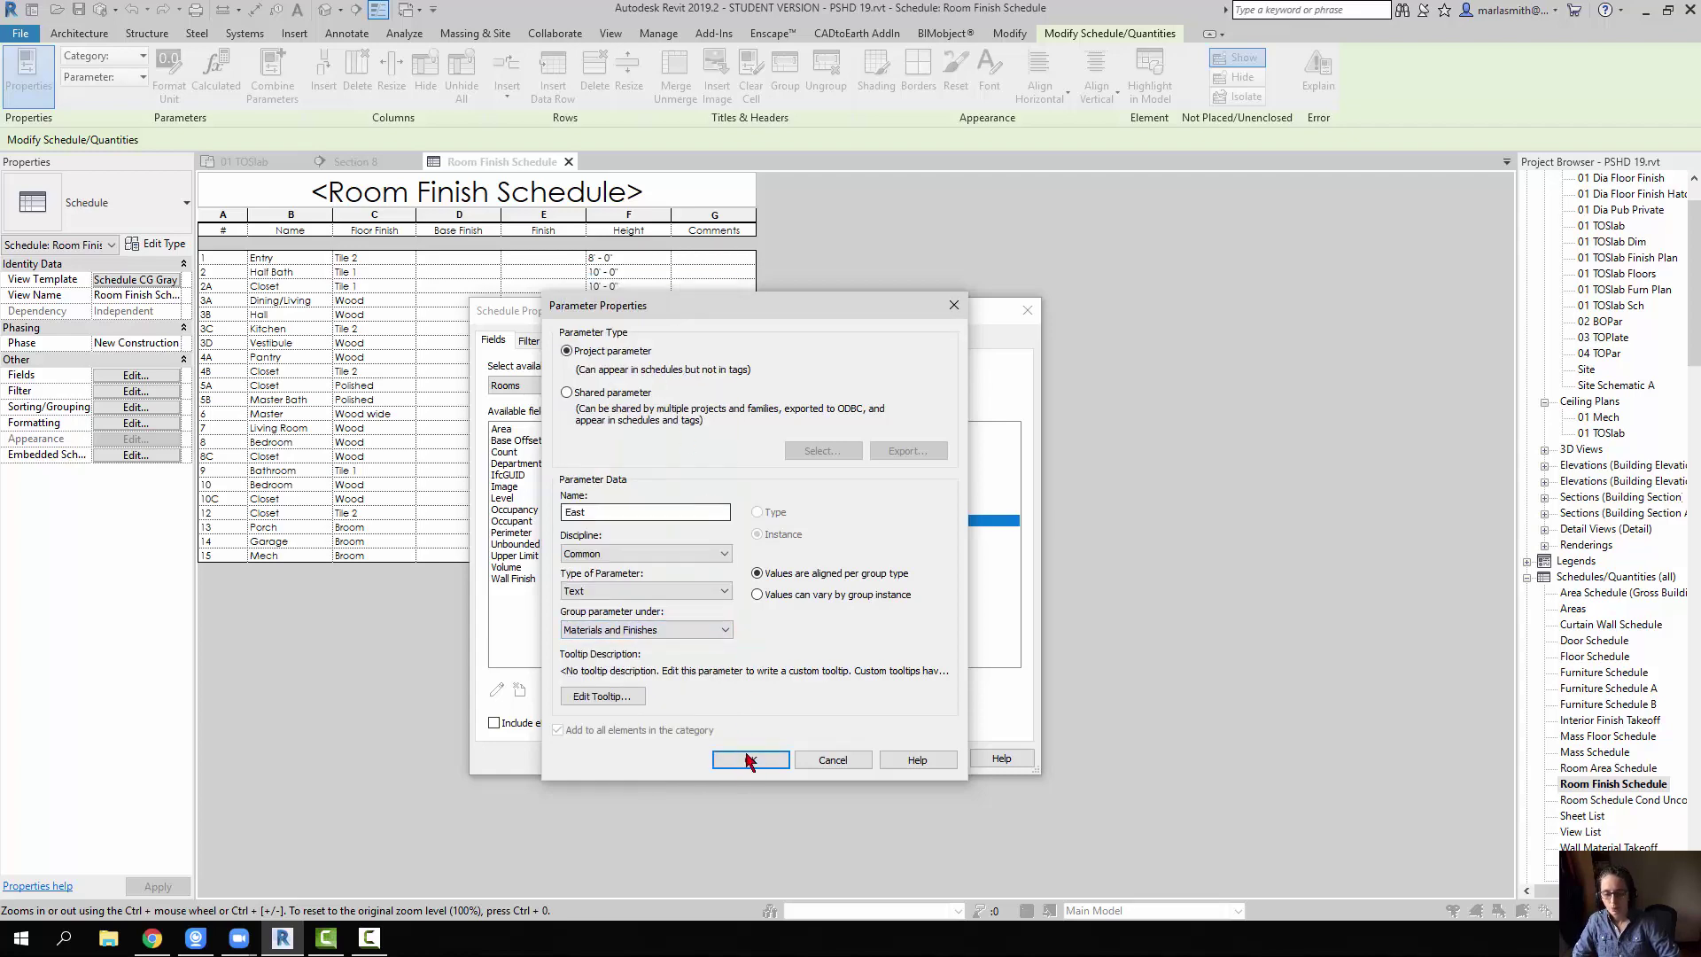
{"action": "left_click", "coordinate": [751, 761]}
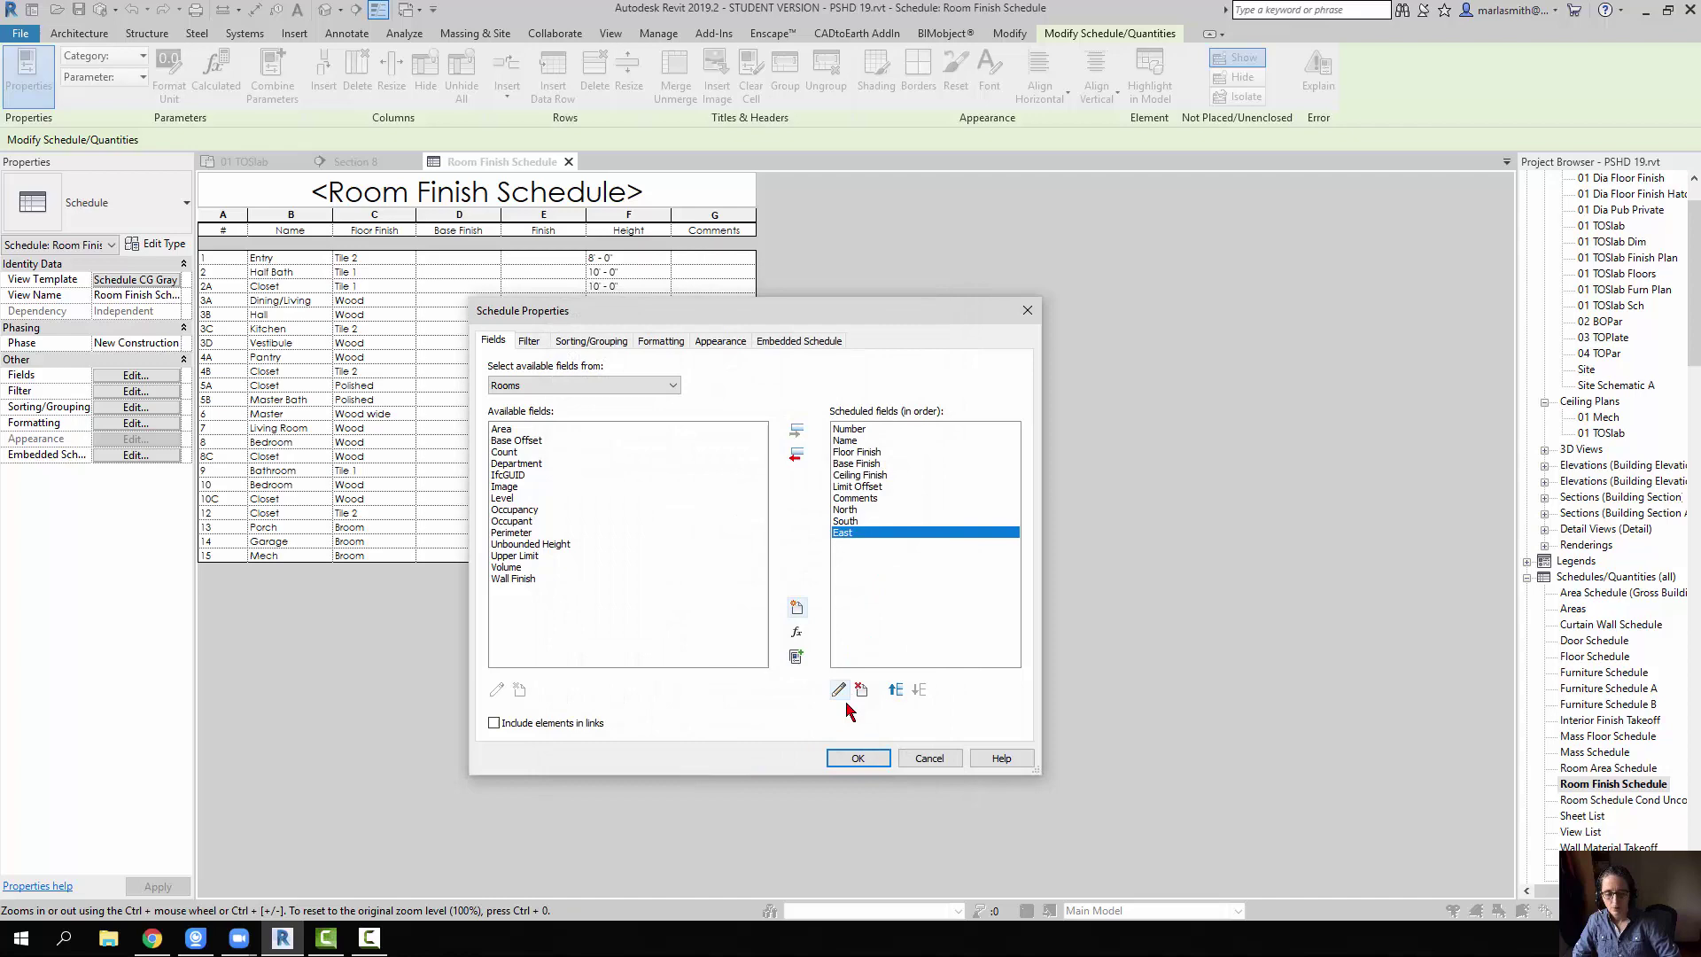
Add a West Text parameter grouped under Materials and Finishes
{"action": "left_click", "coordinate": [797, 608]}
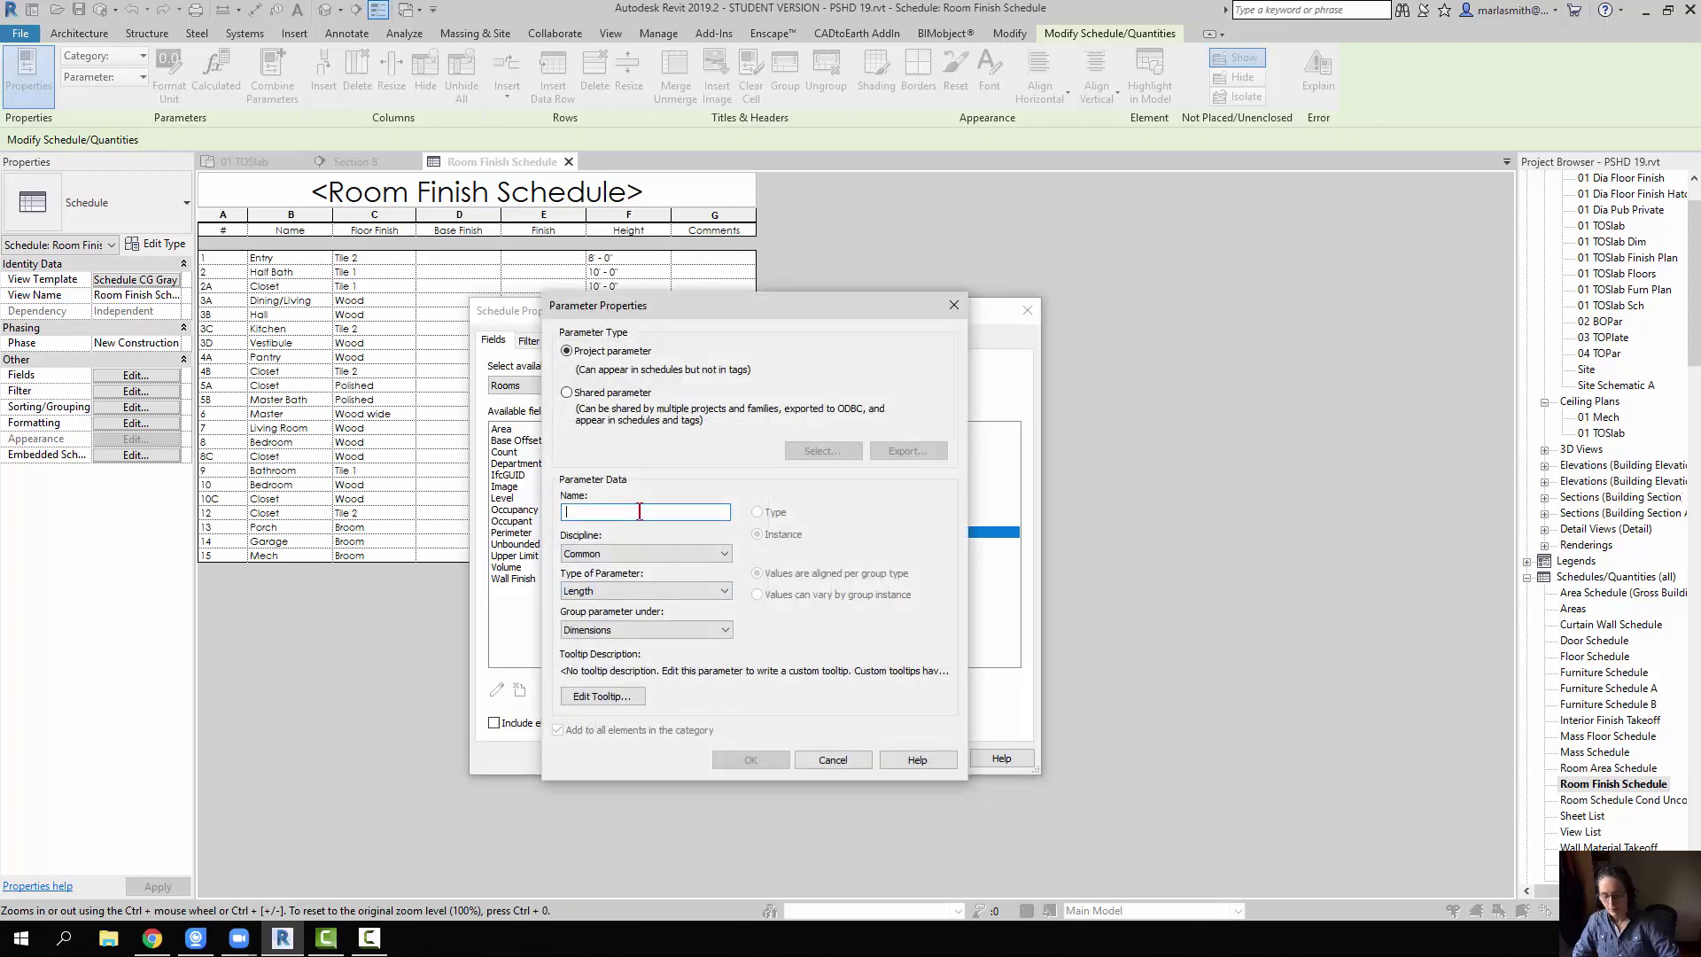
{"action": "type", "text": "W"}
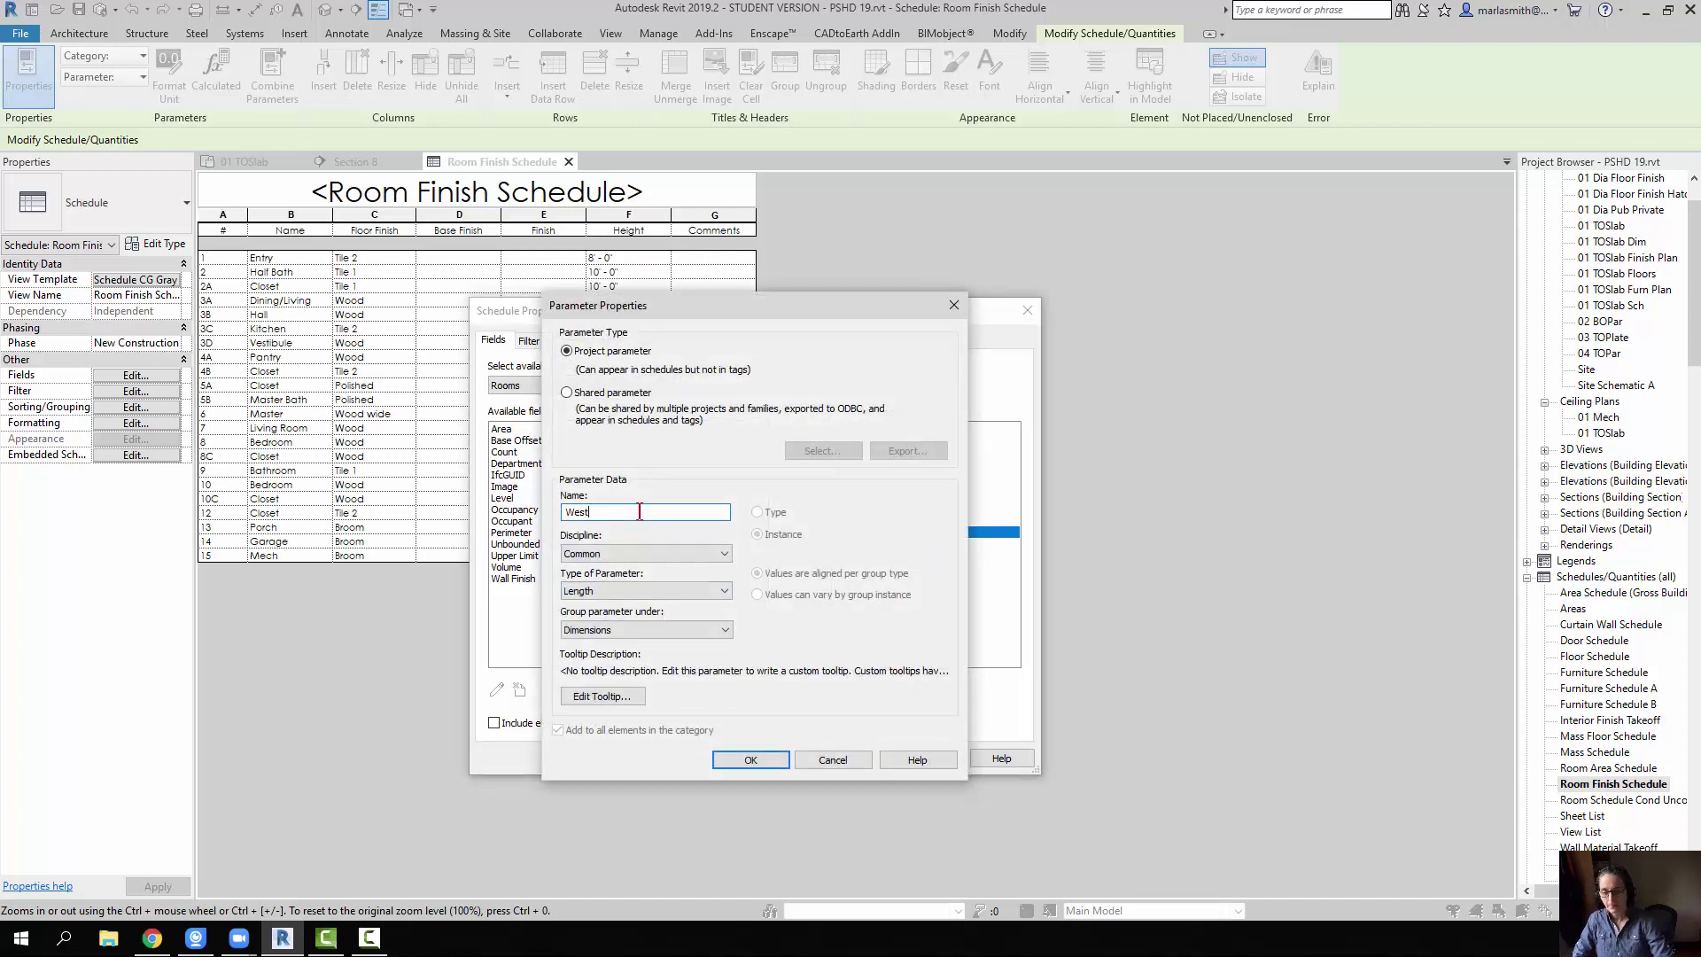
{"action": "type", "text": "est"}
{"action": "left_click", "coordinate": [681, 590]}
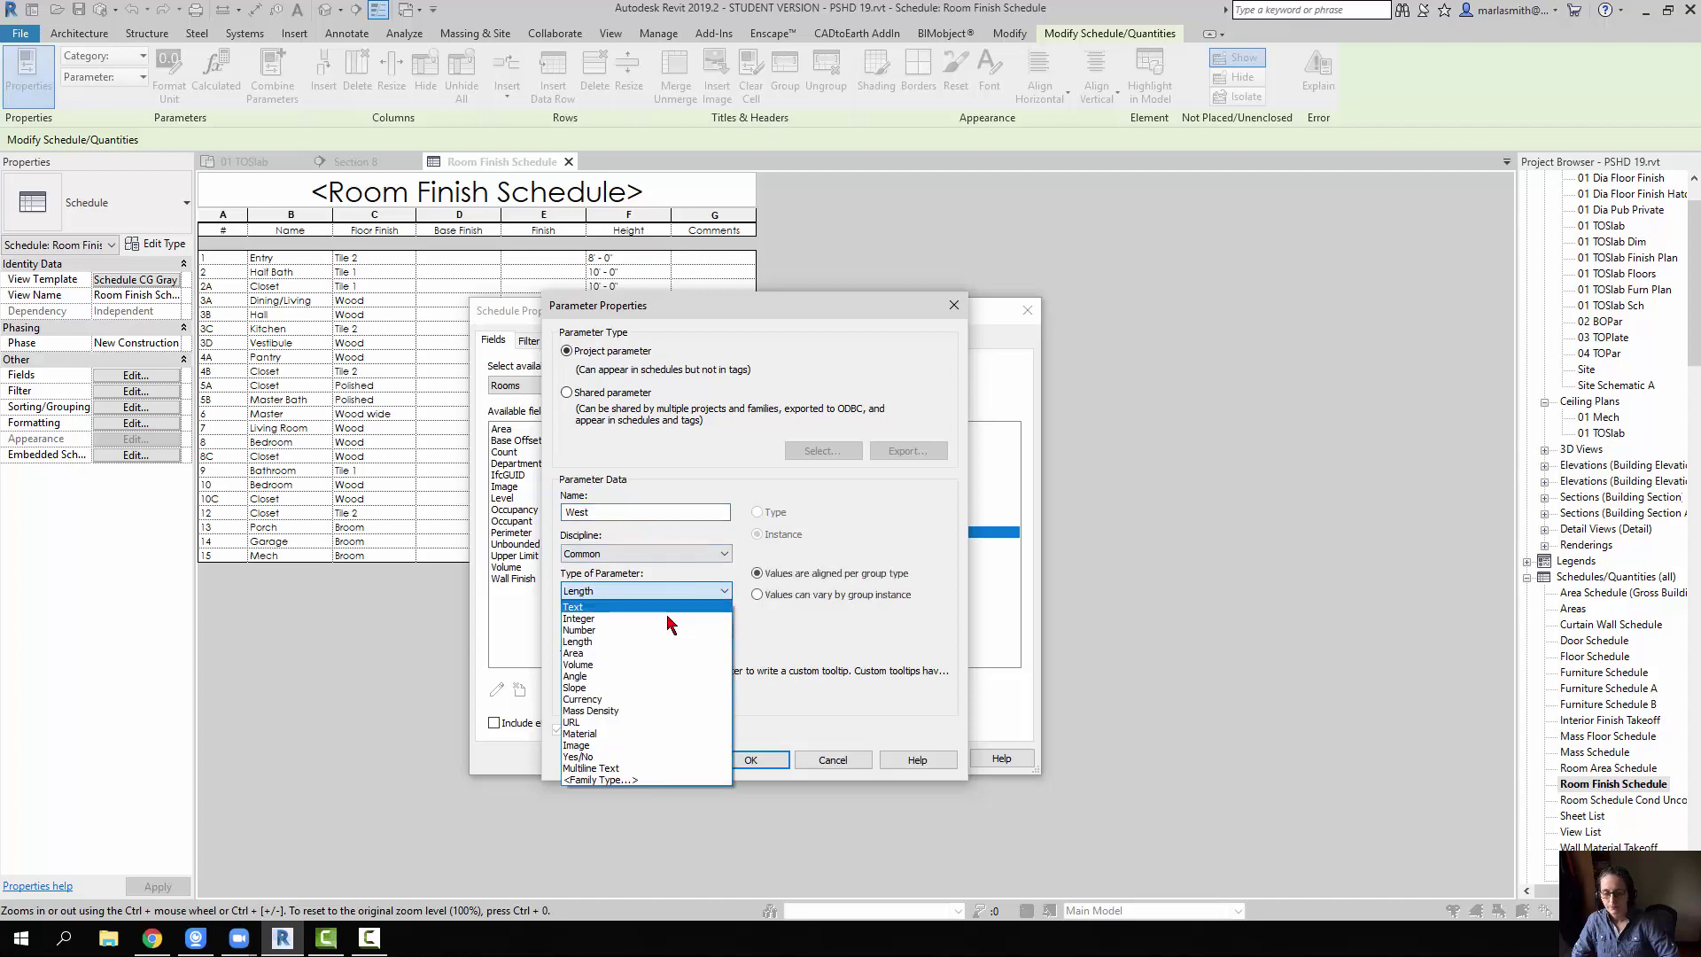
{"action": "left_click", "coordinate": [666, 608]}
{"action": "left_click", "coordinate": [673, 630]}
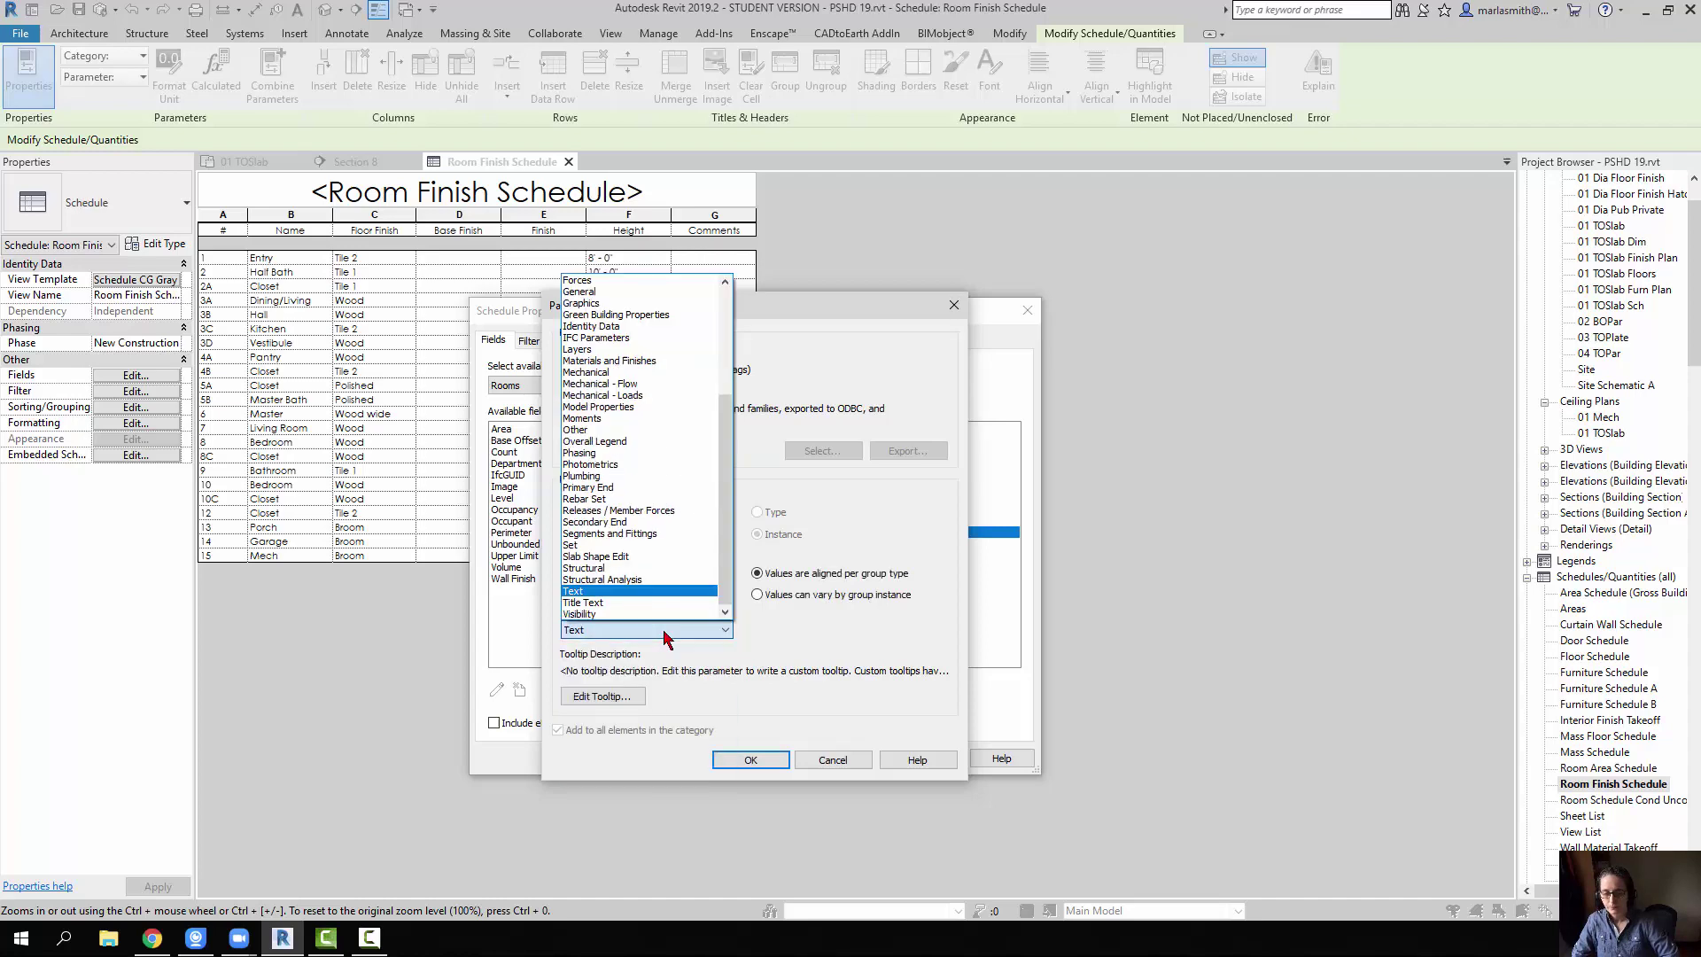
{"action": "left_click", "coordinate": [662, 364]}
{"action": "left_click", "coordinate": [750, 761]}
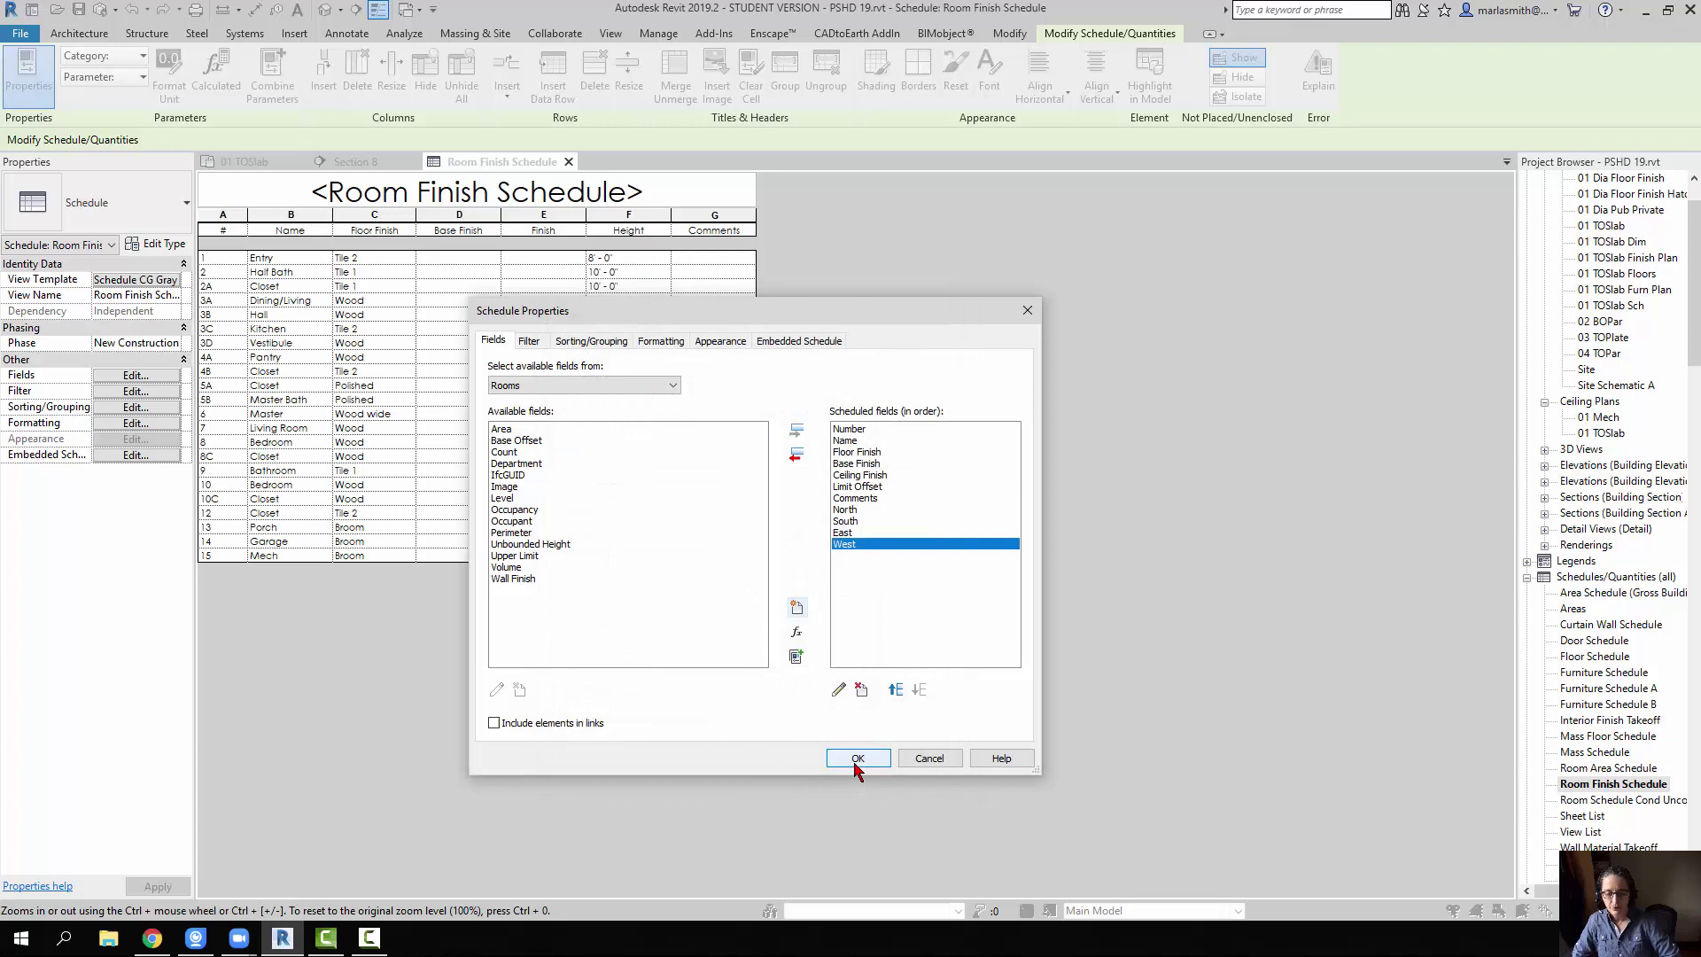
Move Comments to the end of the field list and apply the changes
{"action": "left_click", "coordinate": [875, 498]}
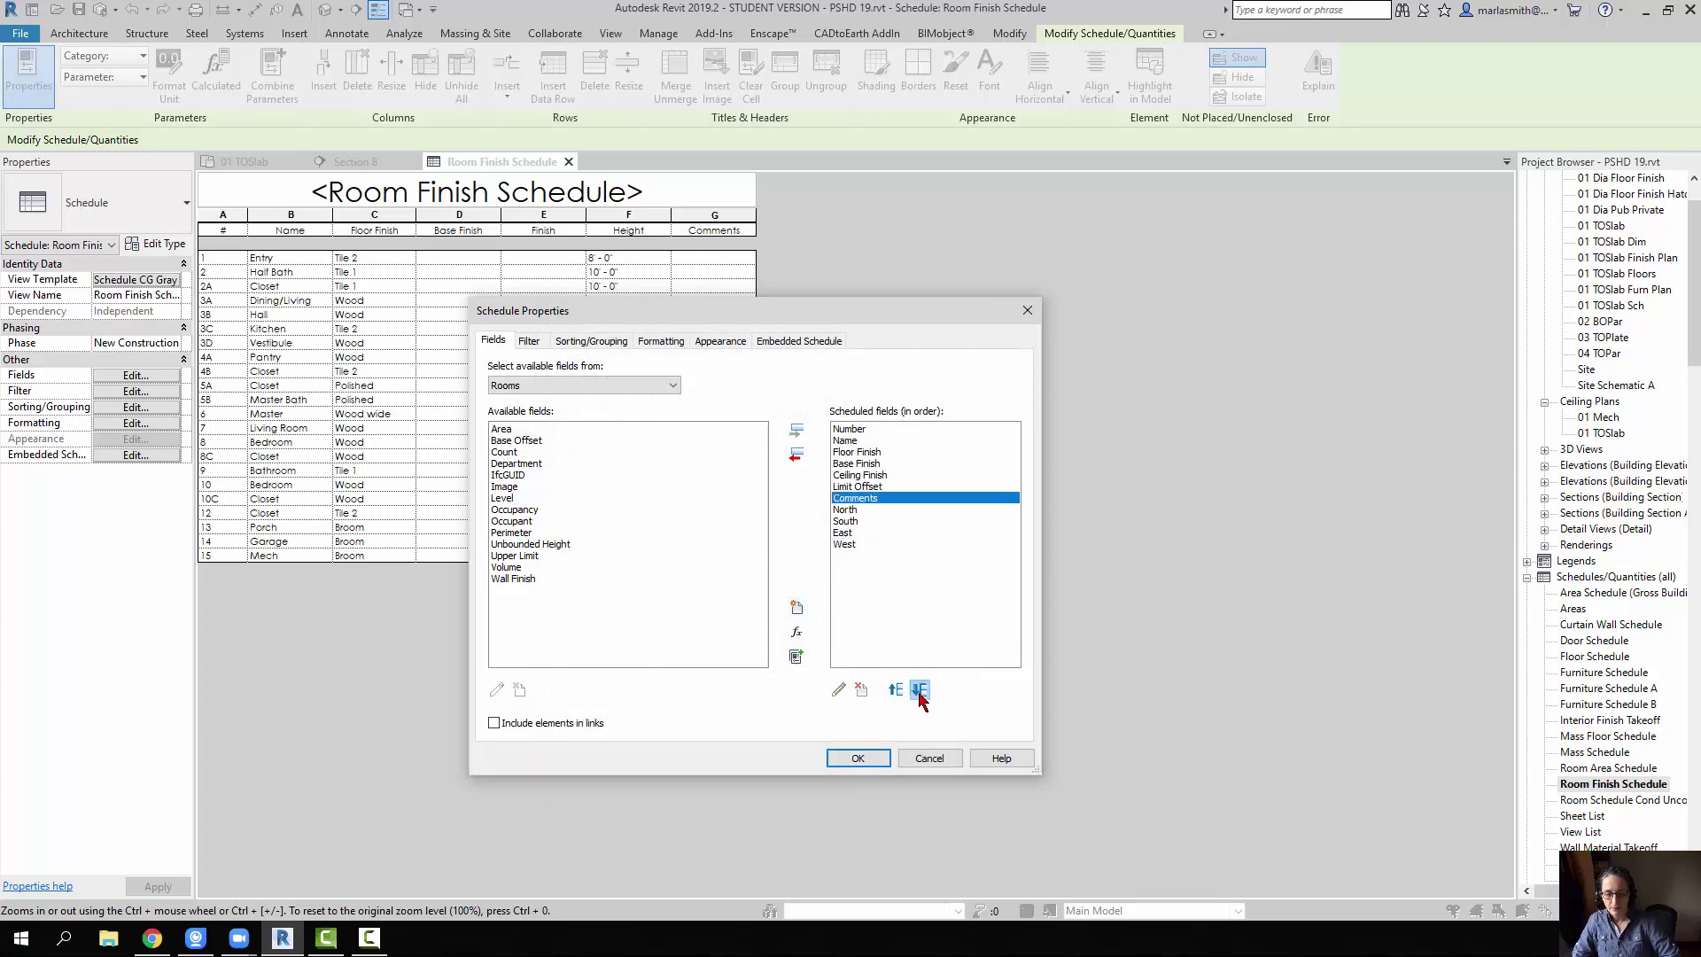
{"action": "left_click", "coordinate": [920, 690]}
{"action": "left_click", "coordinate": [920, 690]}
{"action": "left_click", "coordinate": [920, 690]}
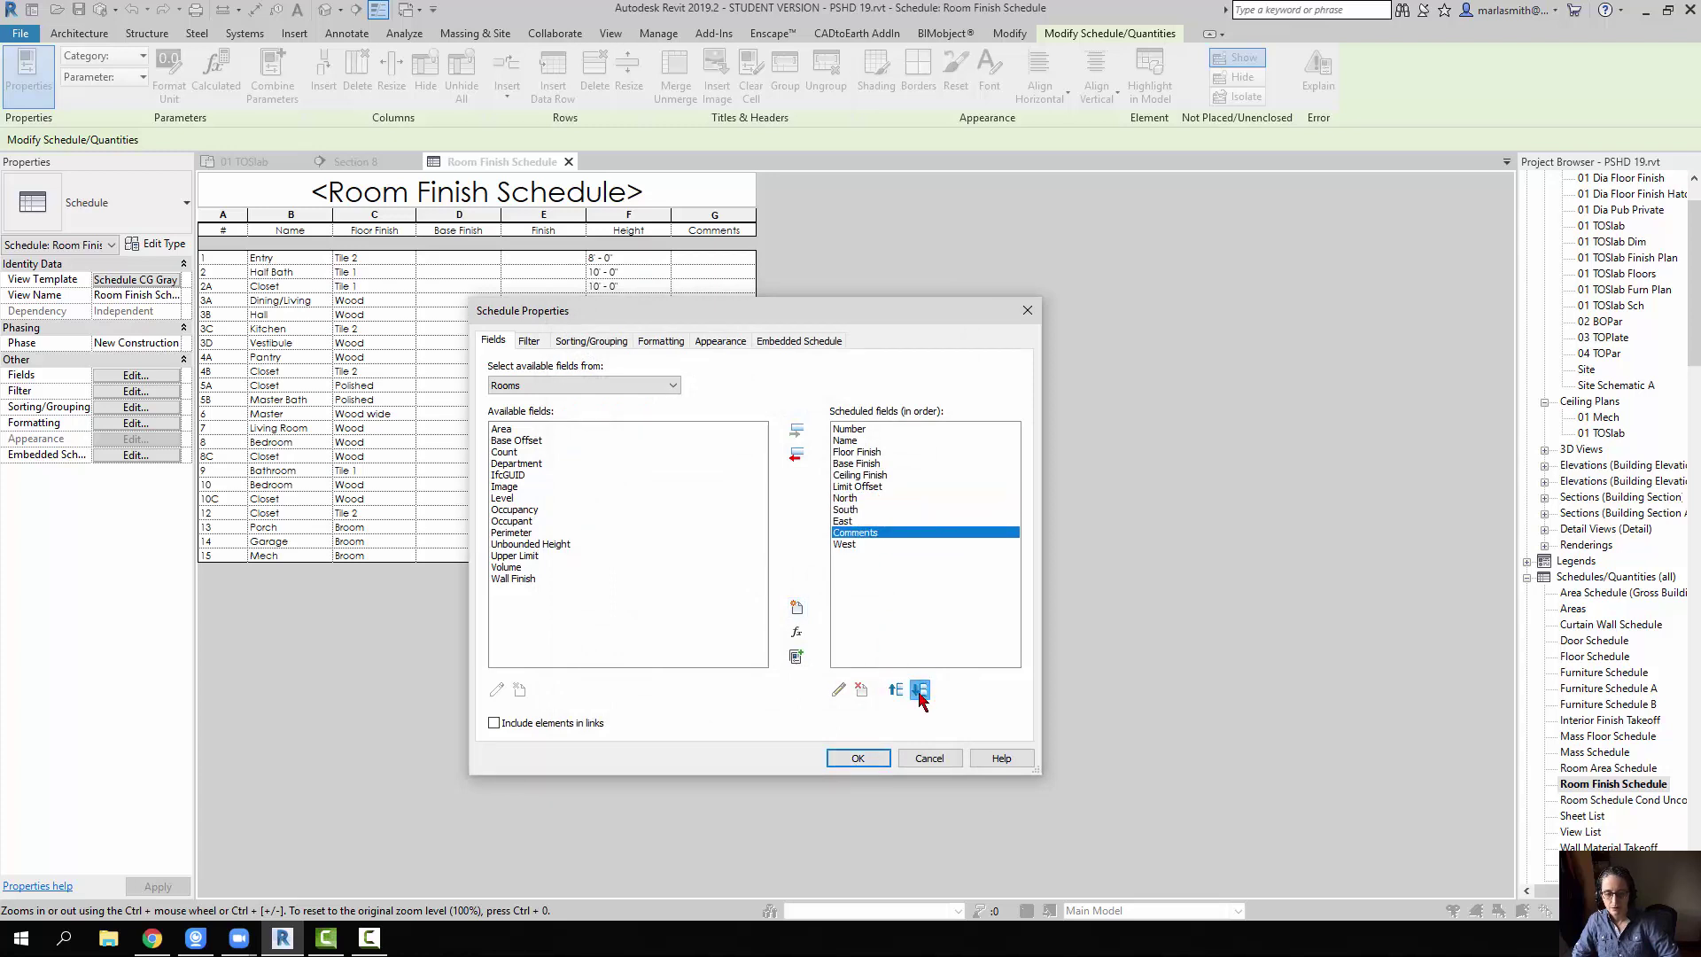
{"action": "left_click", "coordinate": [919, 690]}
{"action": "left_click", "coordinate": [860, 758]}
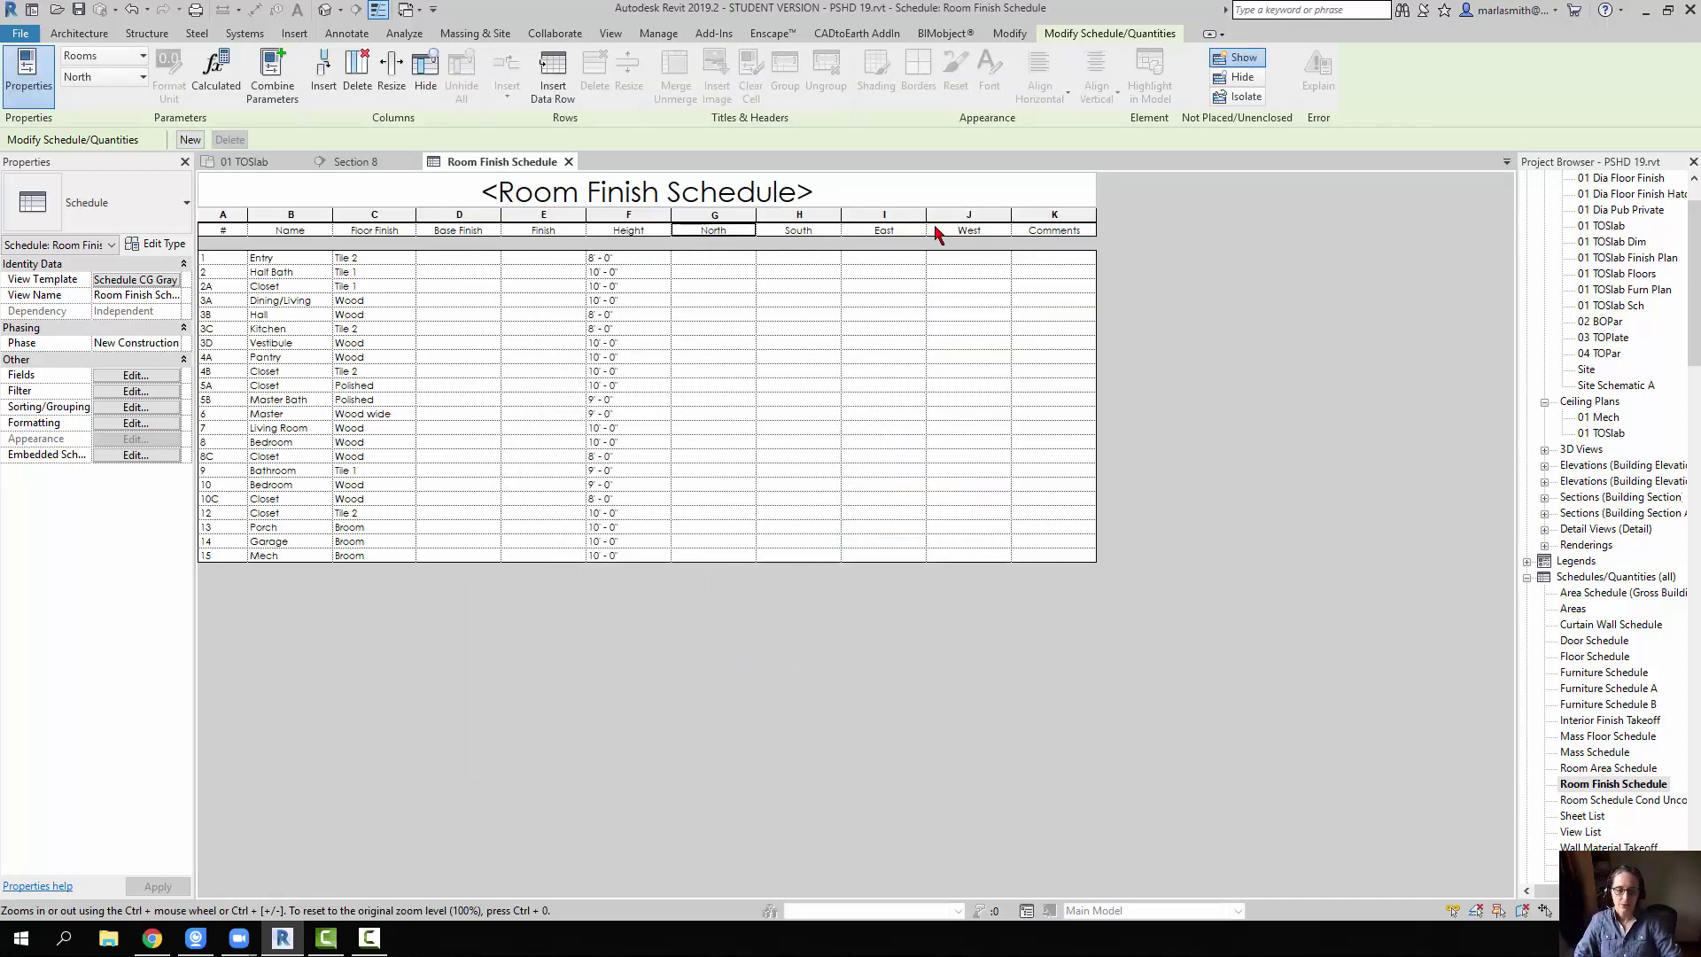
Group the Finish and Height headers under a header named Ceilings
{"action": "left_click", "coordinate": [544, 232]}
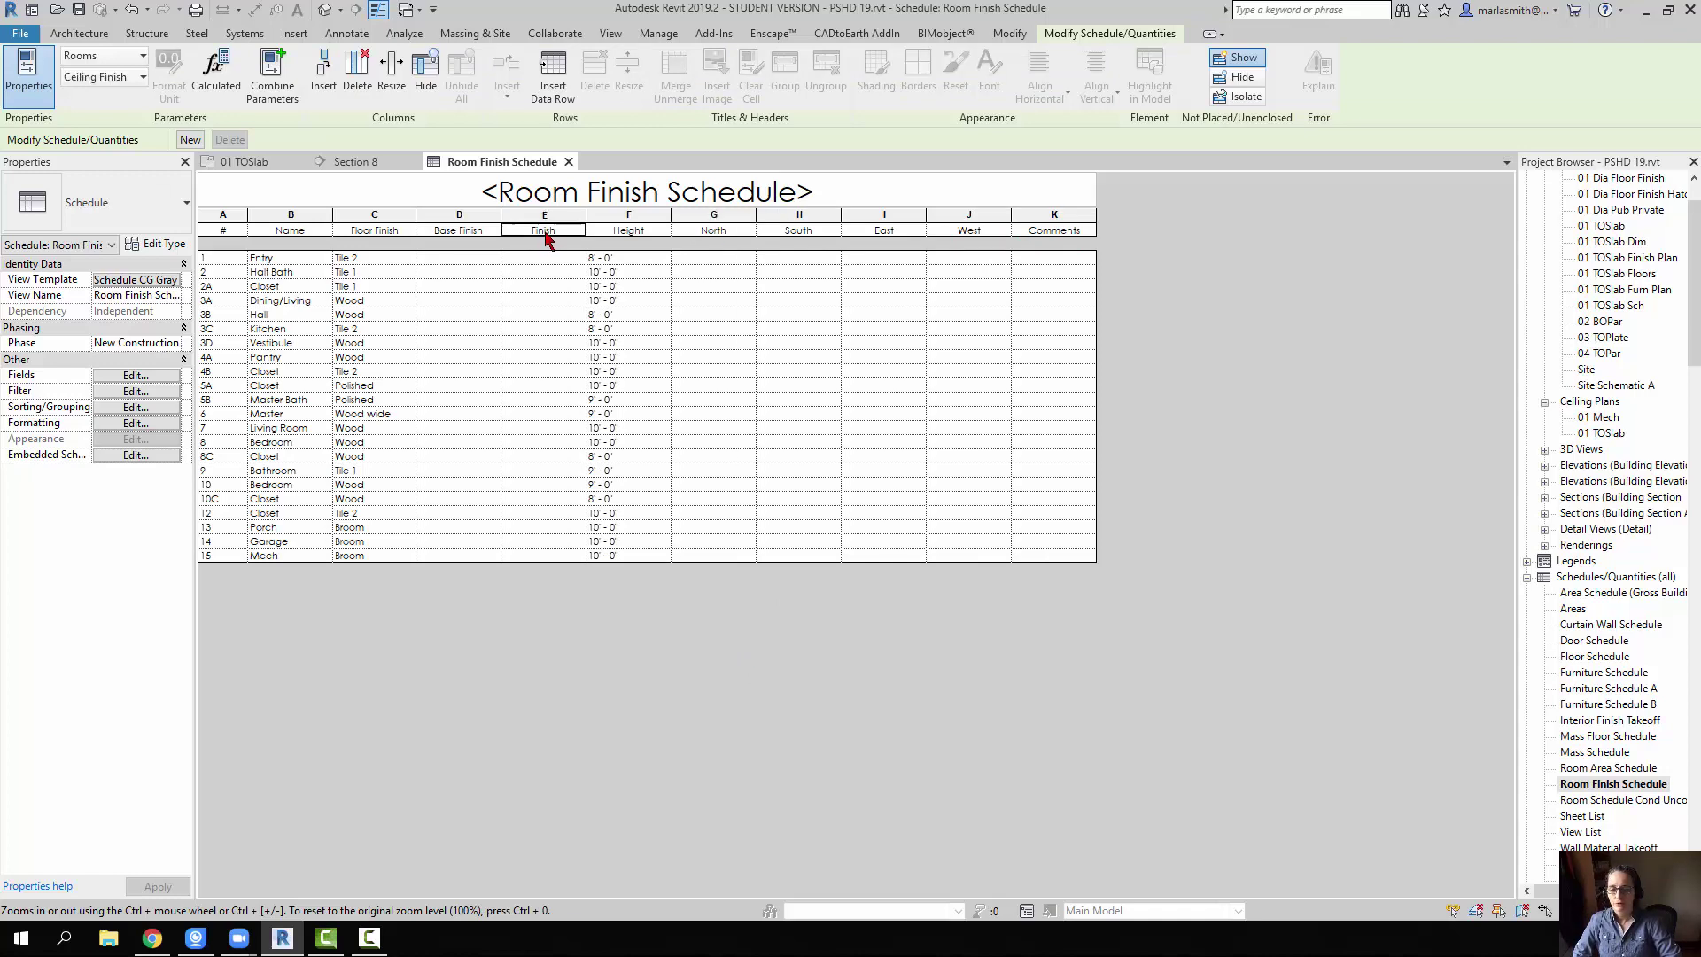
{"action": "left_click_drag", "start_coordinate": [593, 237], "coordinate": [611, 239]}
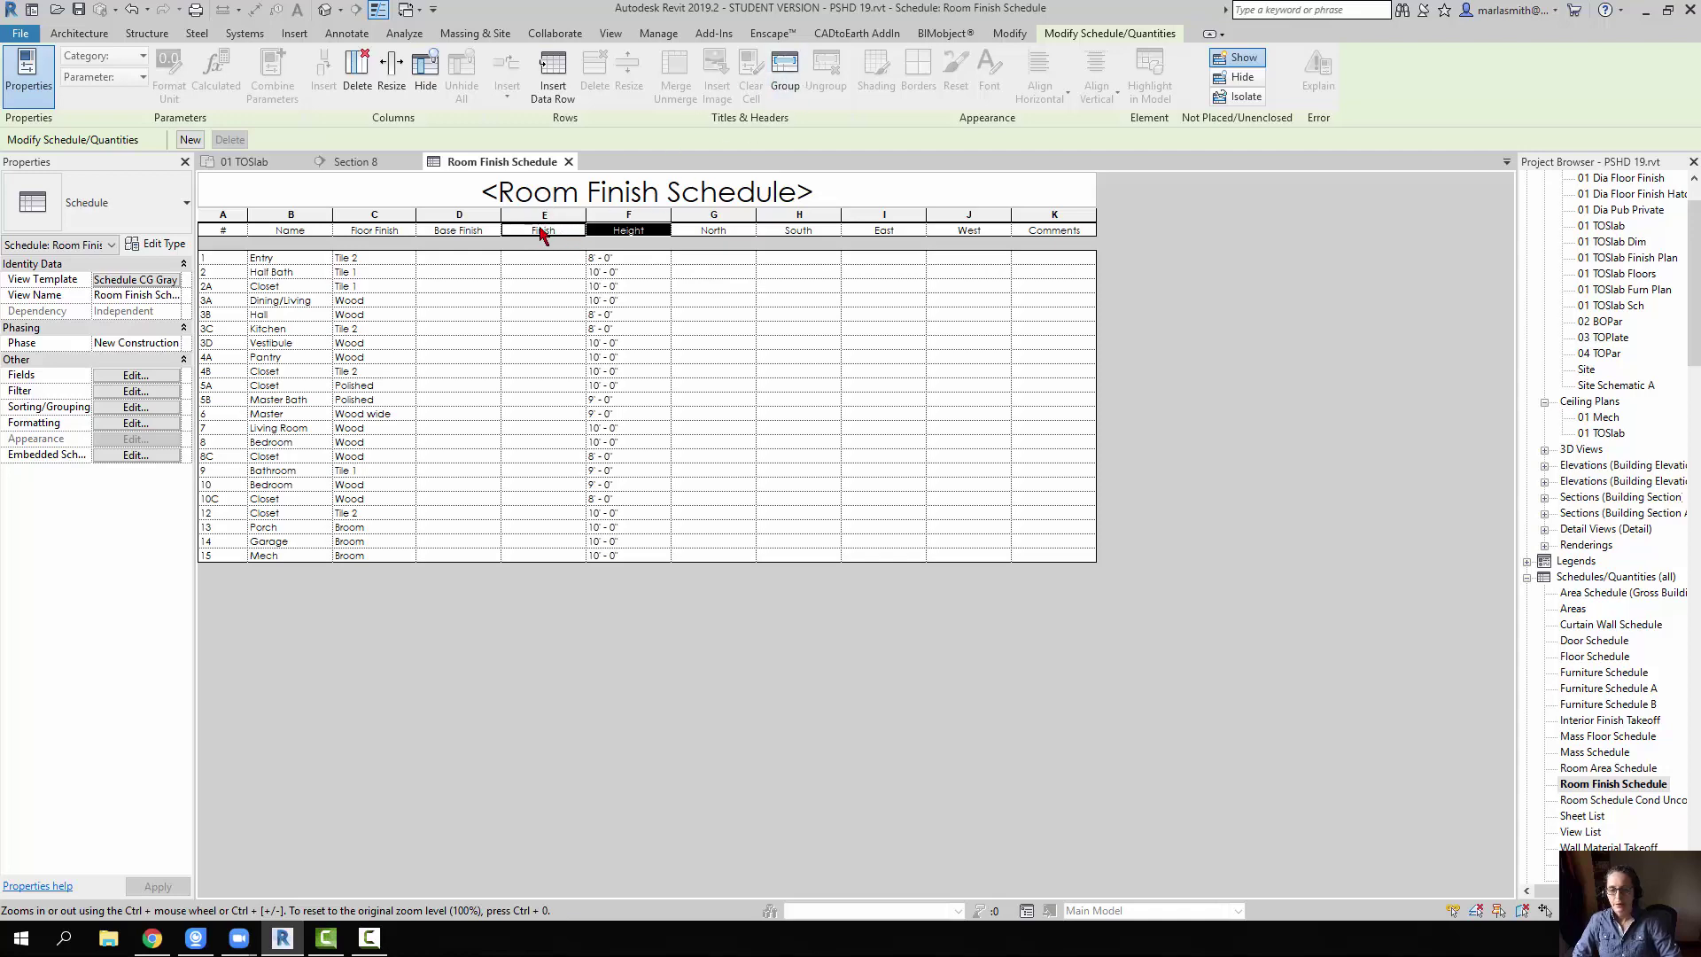
{"action": "left_click", "coordinate": [529, 284]}
{"action": "left_click_drag", "start_coordinate": [545, 232], "coordinate": [618, 244]}
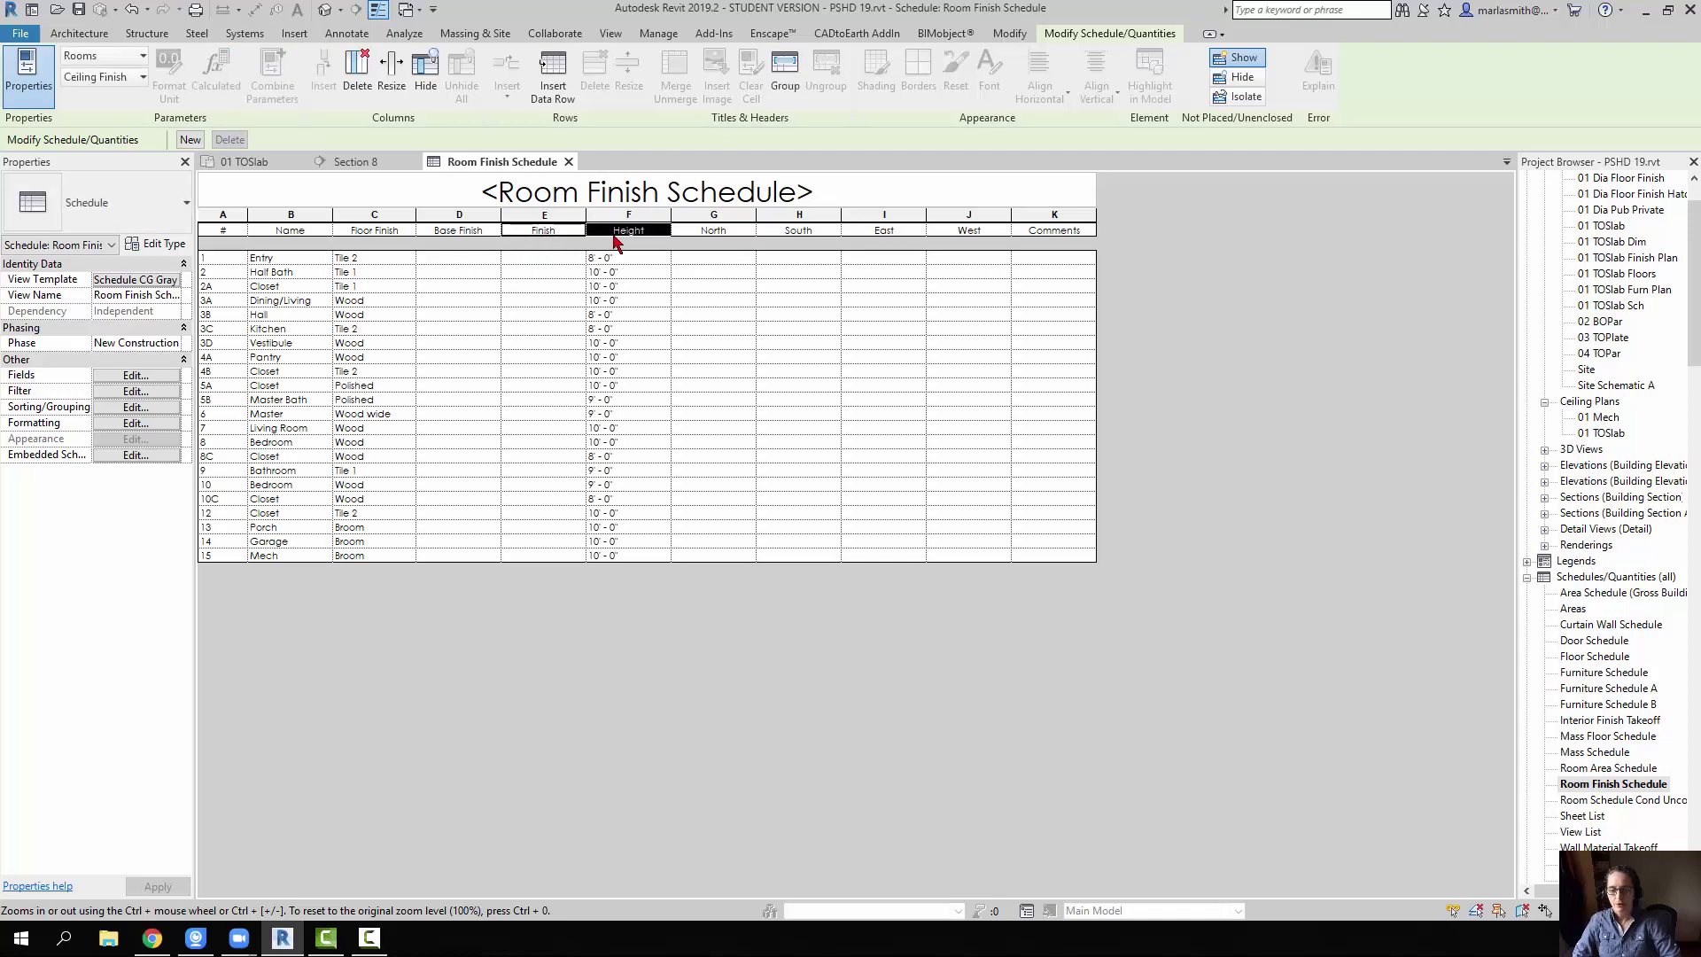
{"action": "left_click", "coordinate": [786, 88]}
{"action": "left_click", "coordinate": [617, 229]}
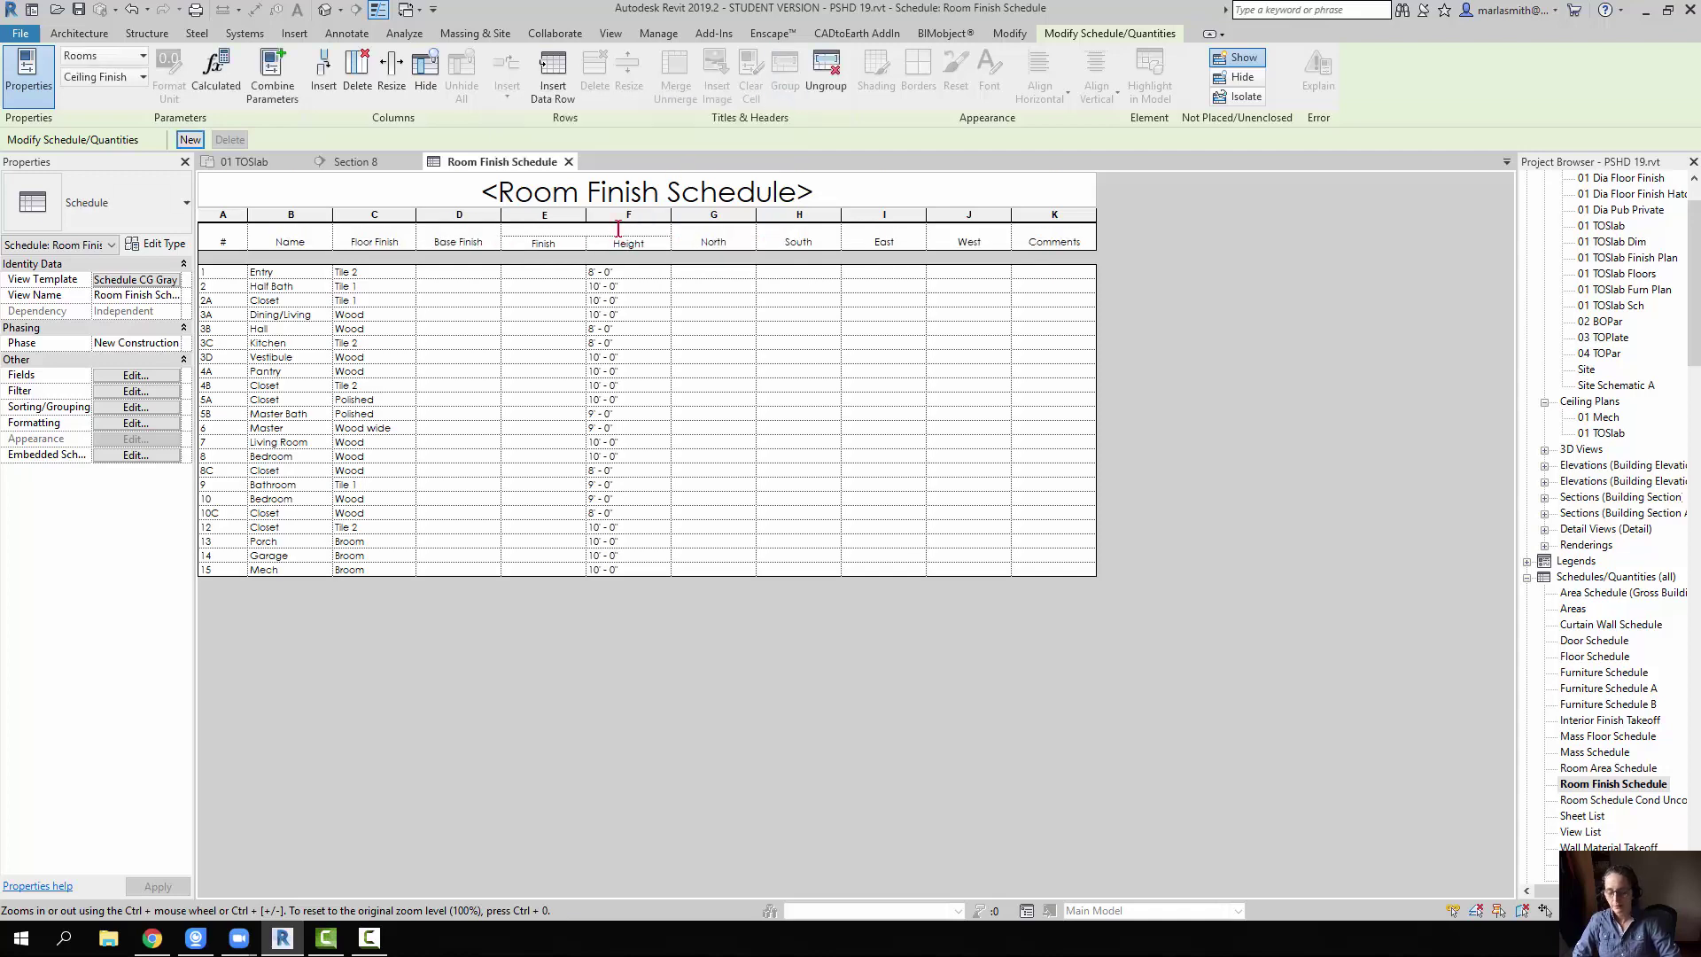
{"action": "type", "text": "Ce"}
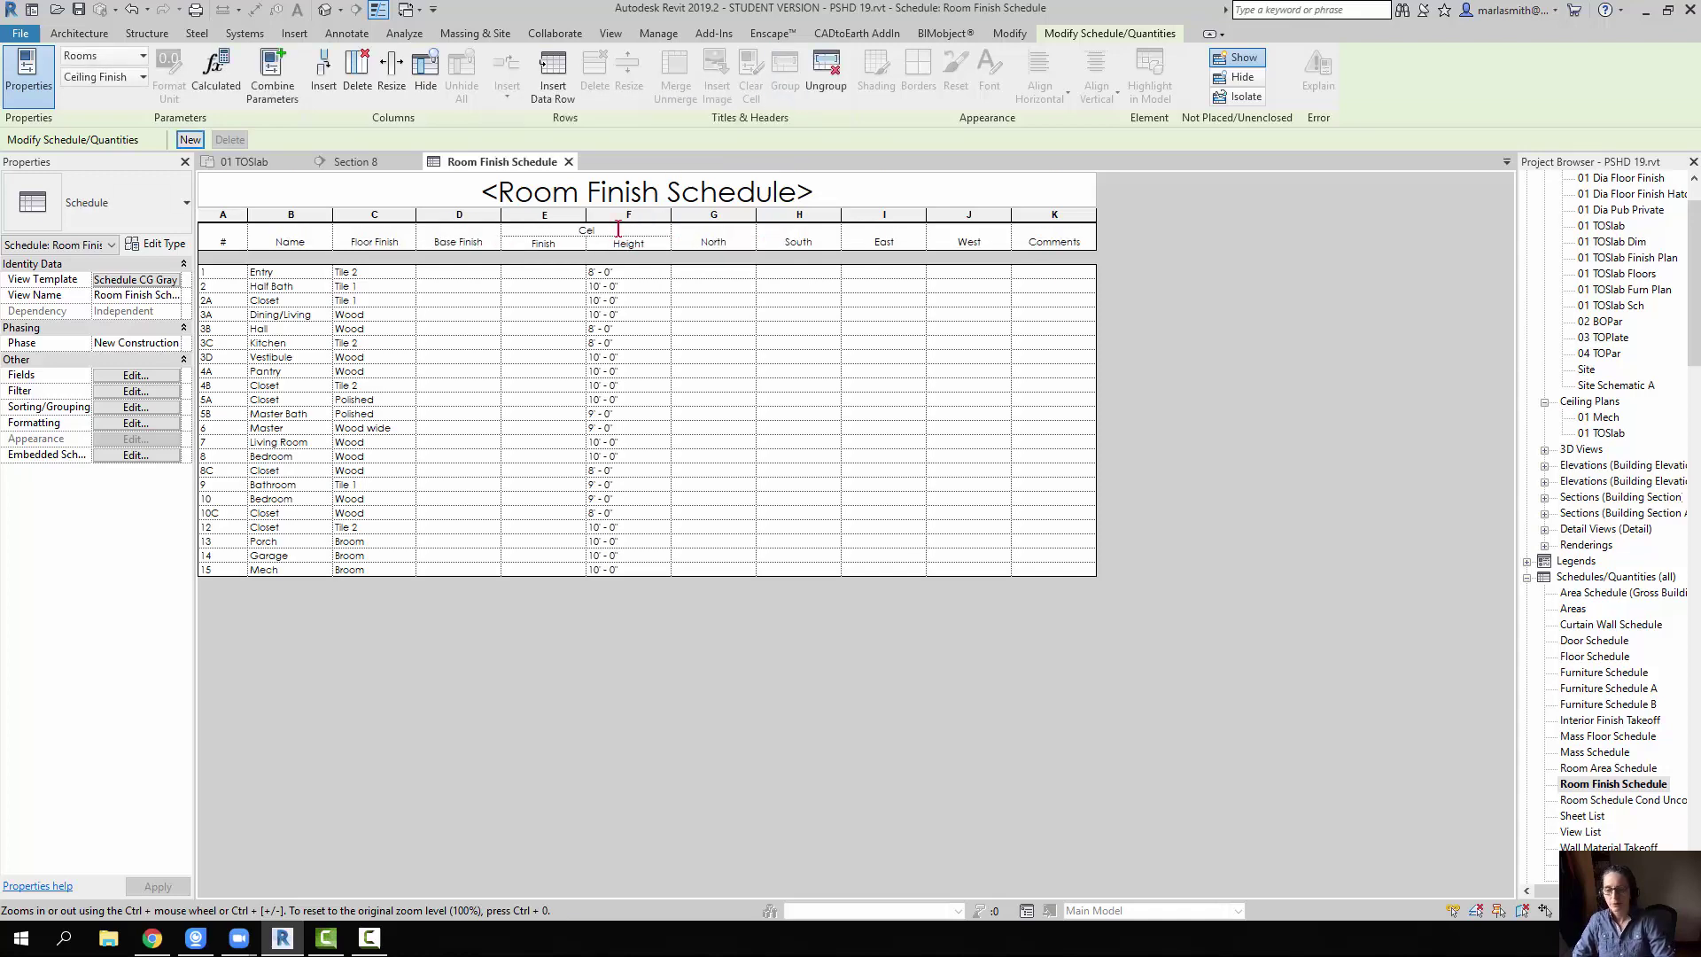
{"action": "type", "text": "ilings"}
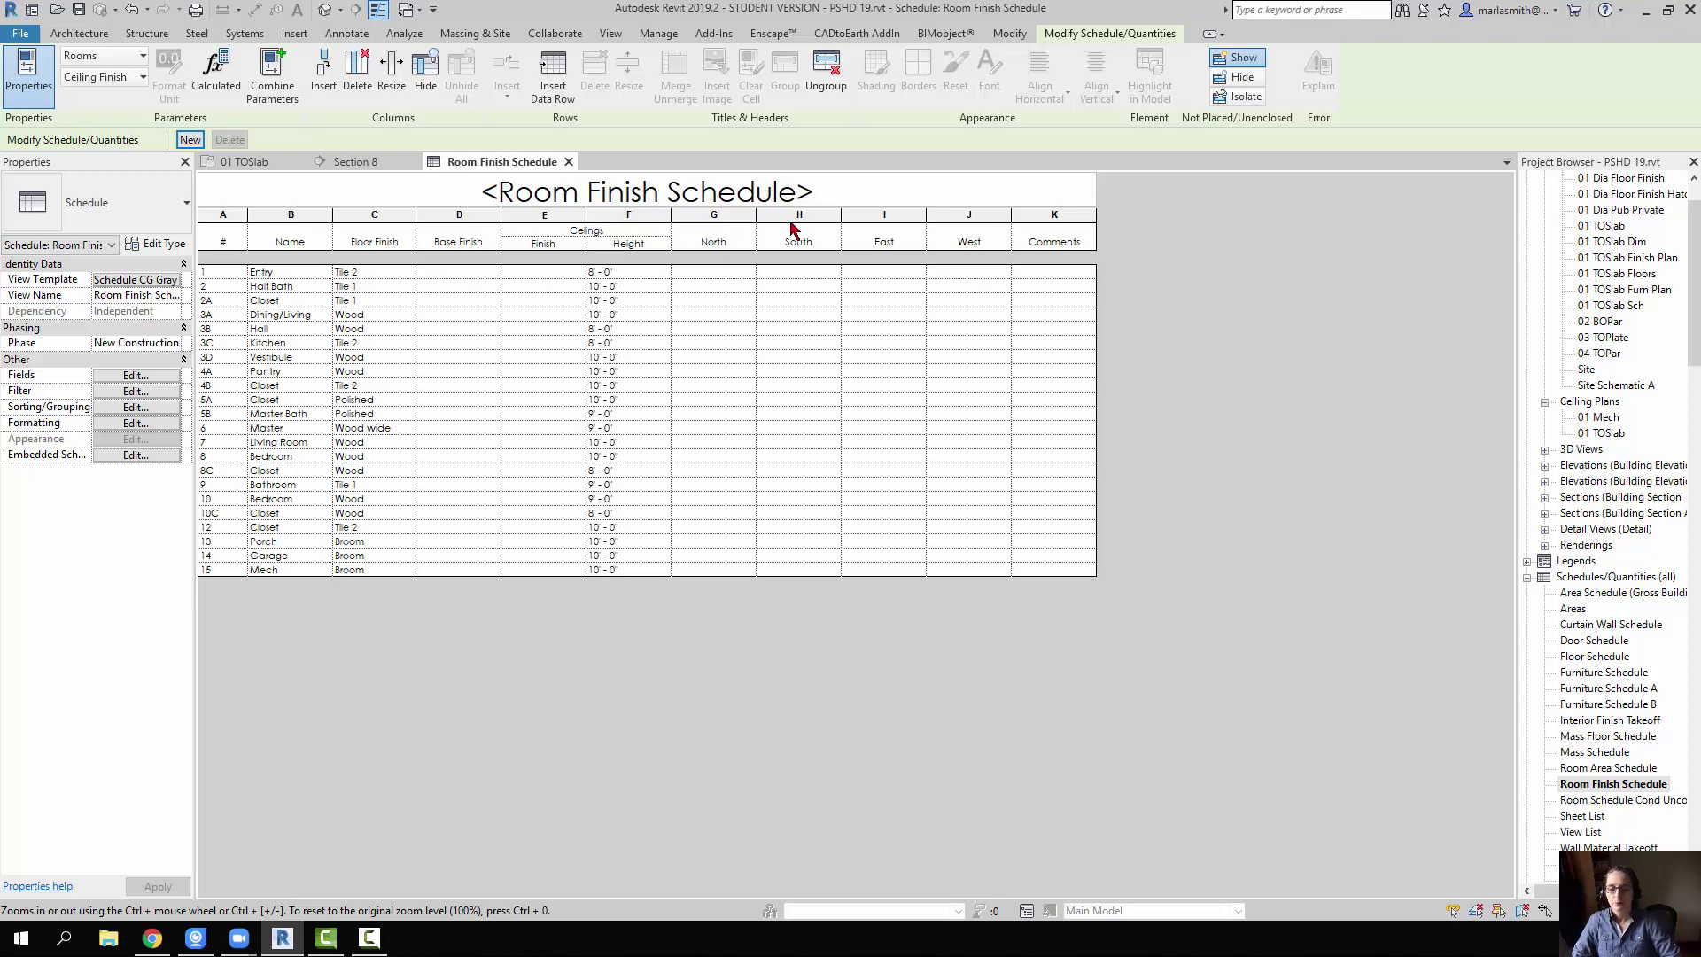
Group the North, South, East and West headers under a Walls header
{"action": "left_click", "coordinate": [735, 241]}
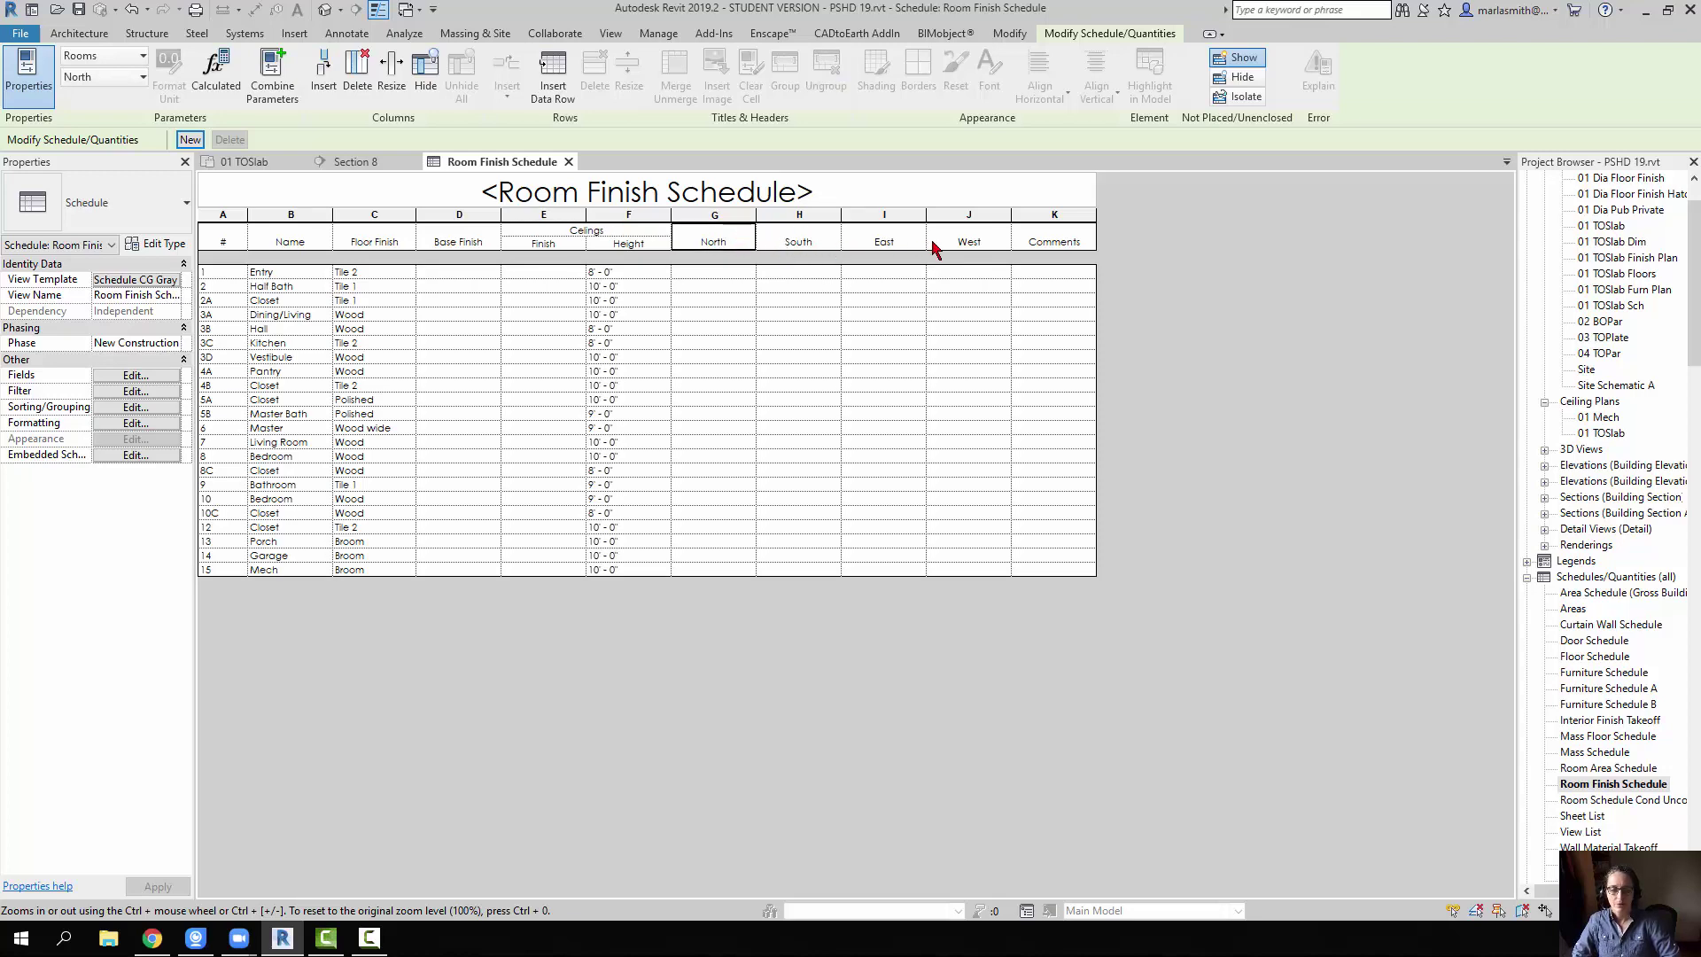
{"action": "left_click", "coordinate": [720, 248]}
{"action": "left_click", "coordinate": [743, 247]}
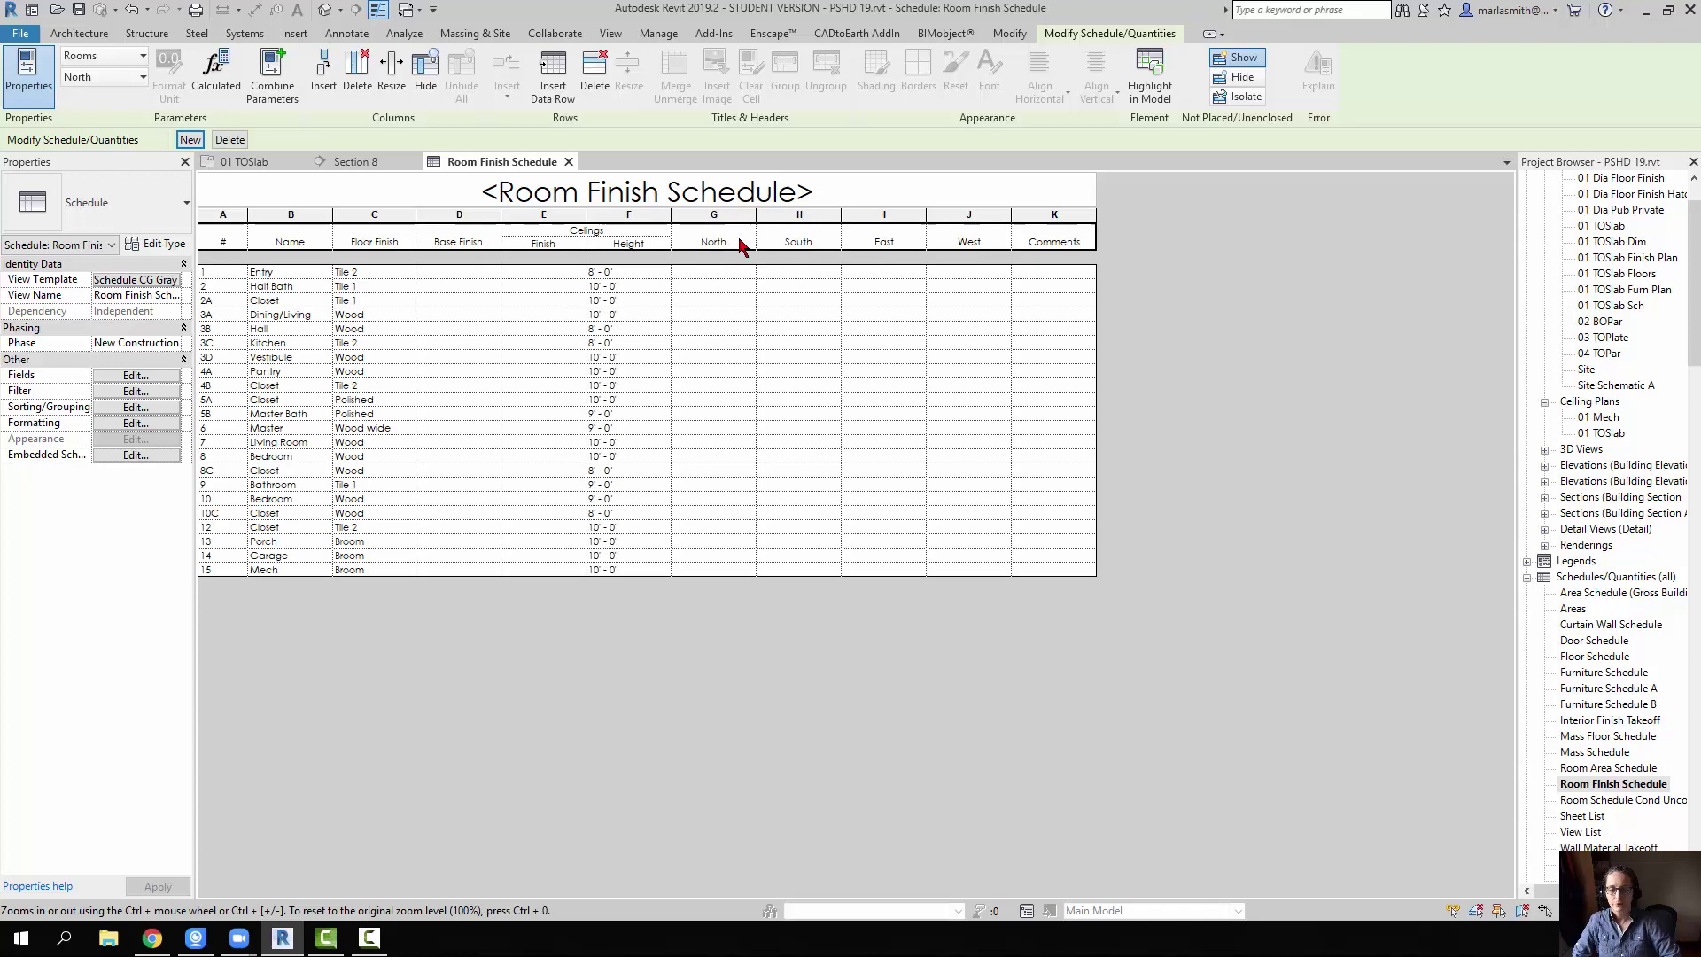
{"action": "left_click_drag", "start_coordinate": [742, 246], "coordinate": [962, 253]}
{"action": "left_click", "coordinate": [784, 80]}
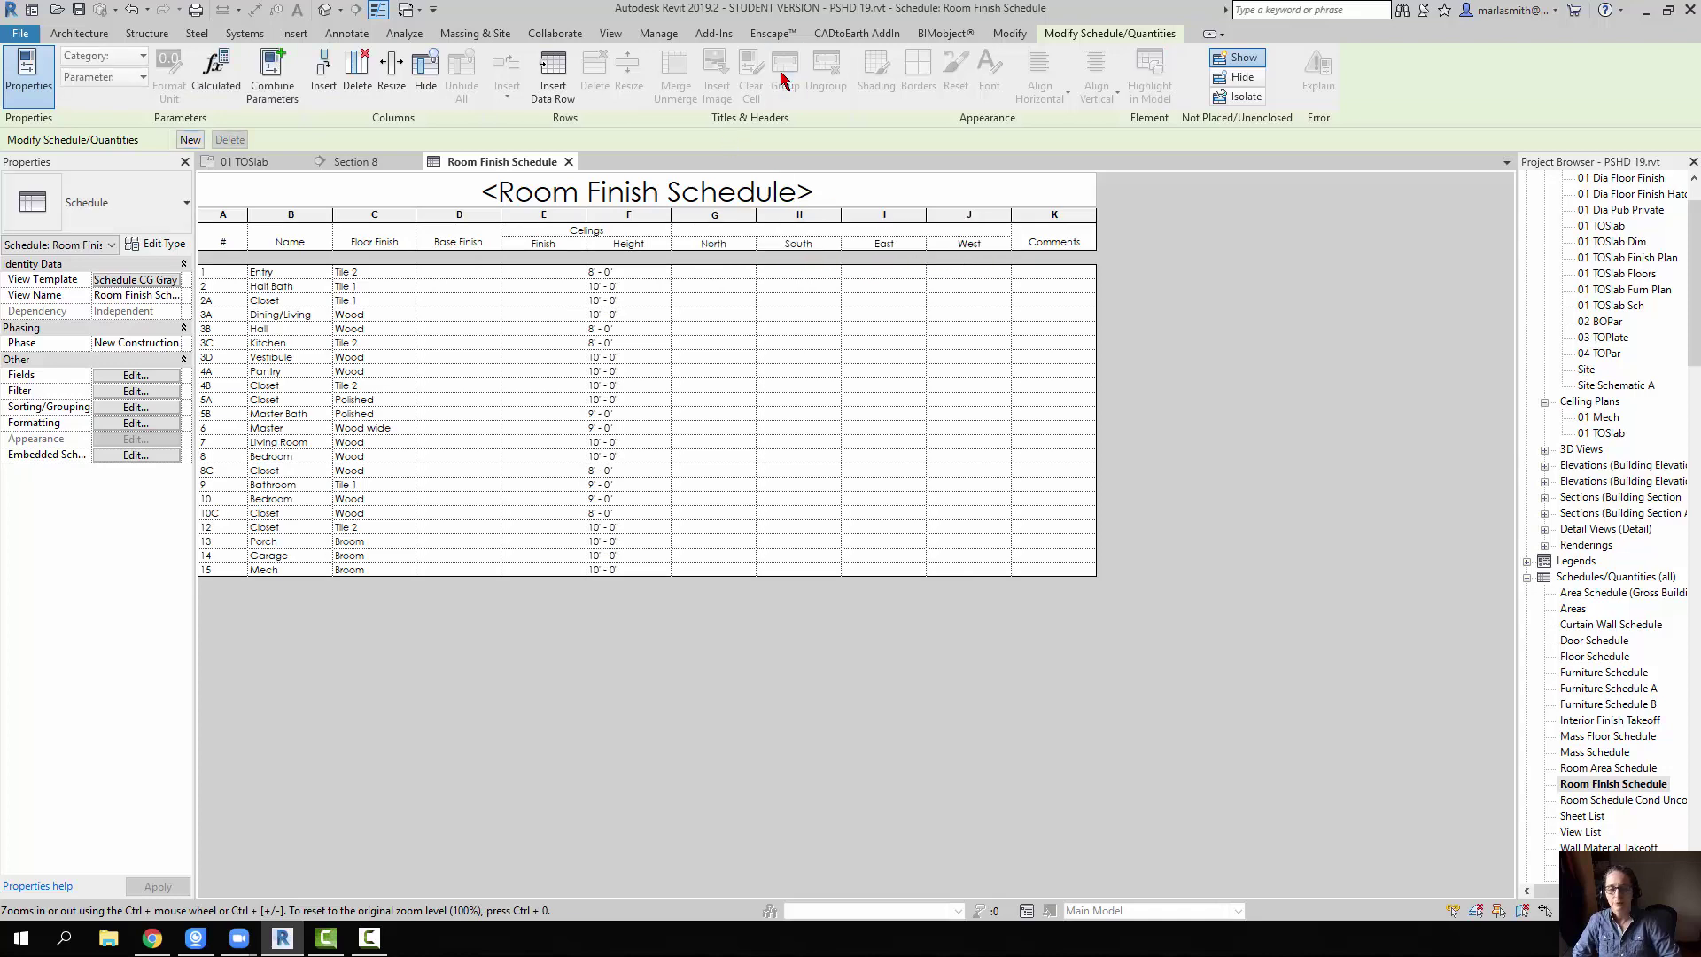
{"action": "left_click", "coordinate": [833, 238]}
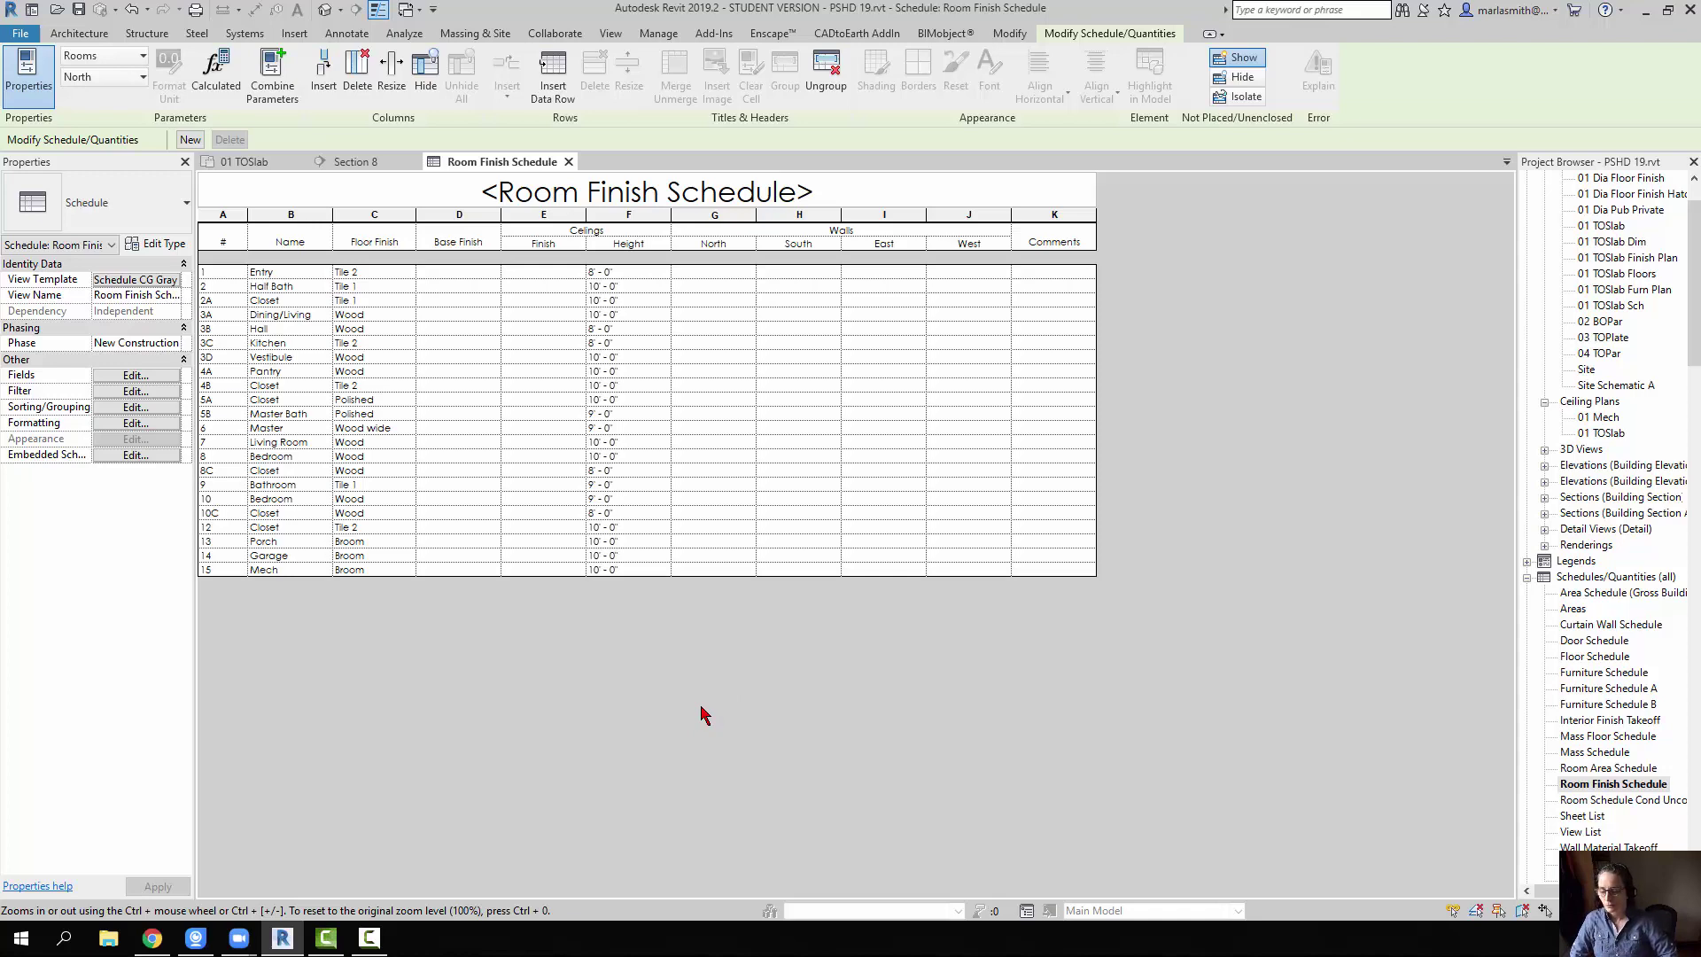
Enter PT-01 and PT-02 as the Entry room's North and South wall finishes
{"action": "left_click", "coordinate": [745, 273]}
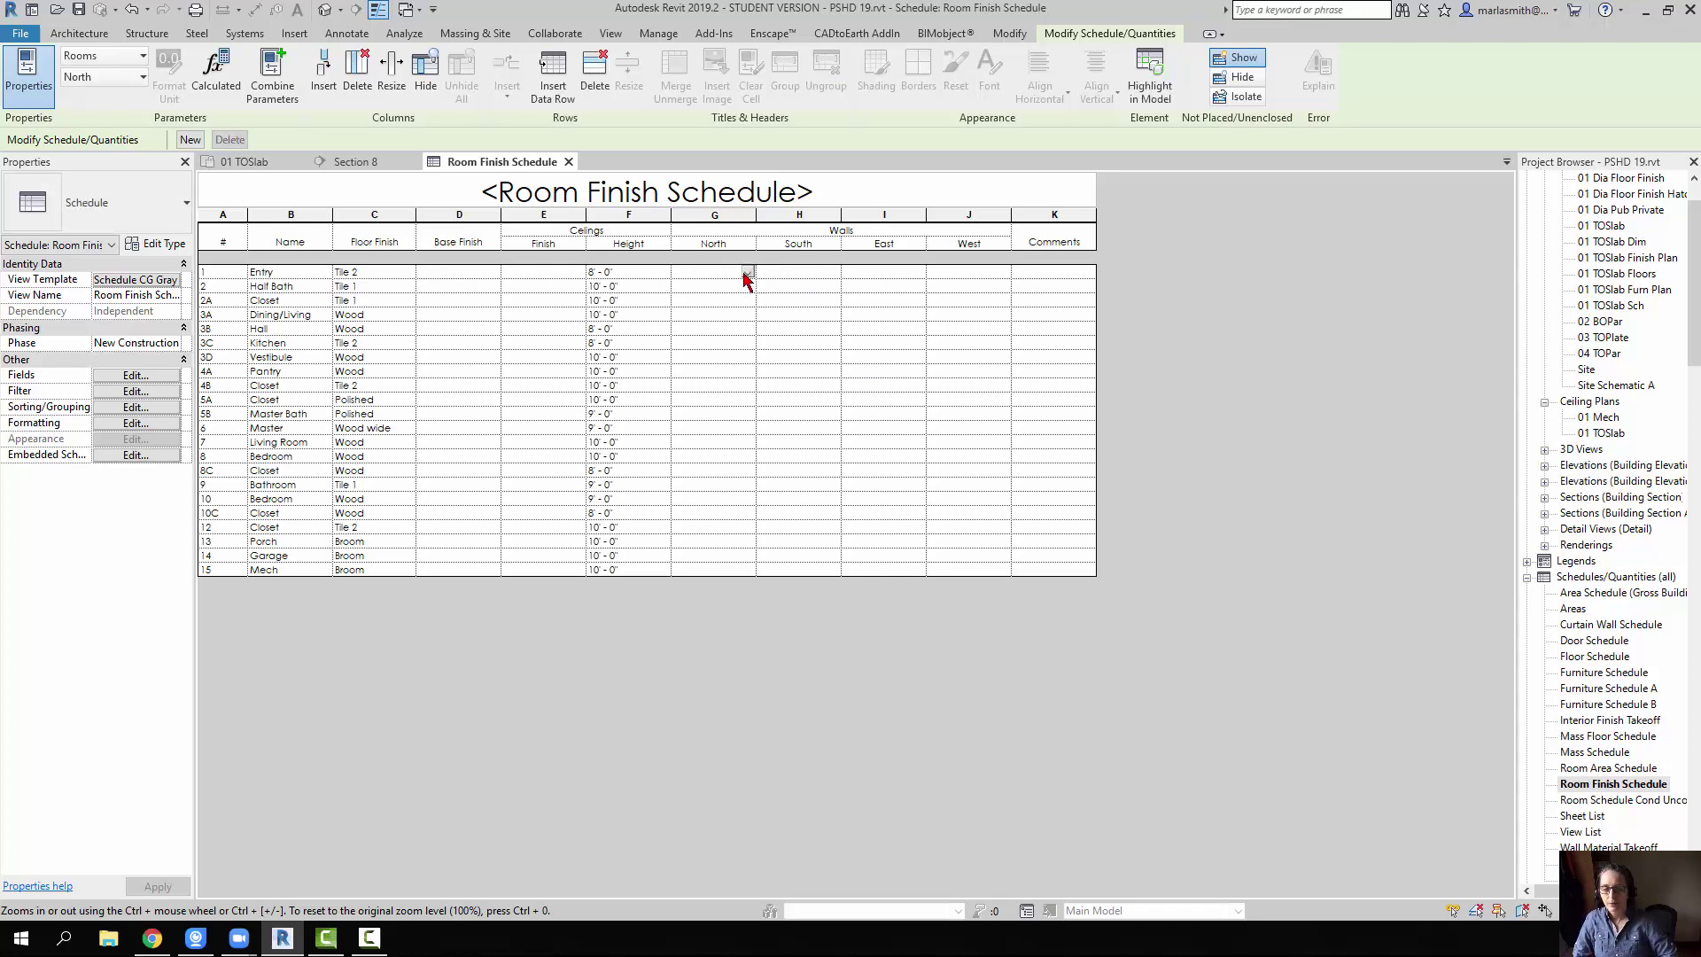
{"action": "type", "text": "PT-01"}
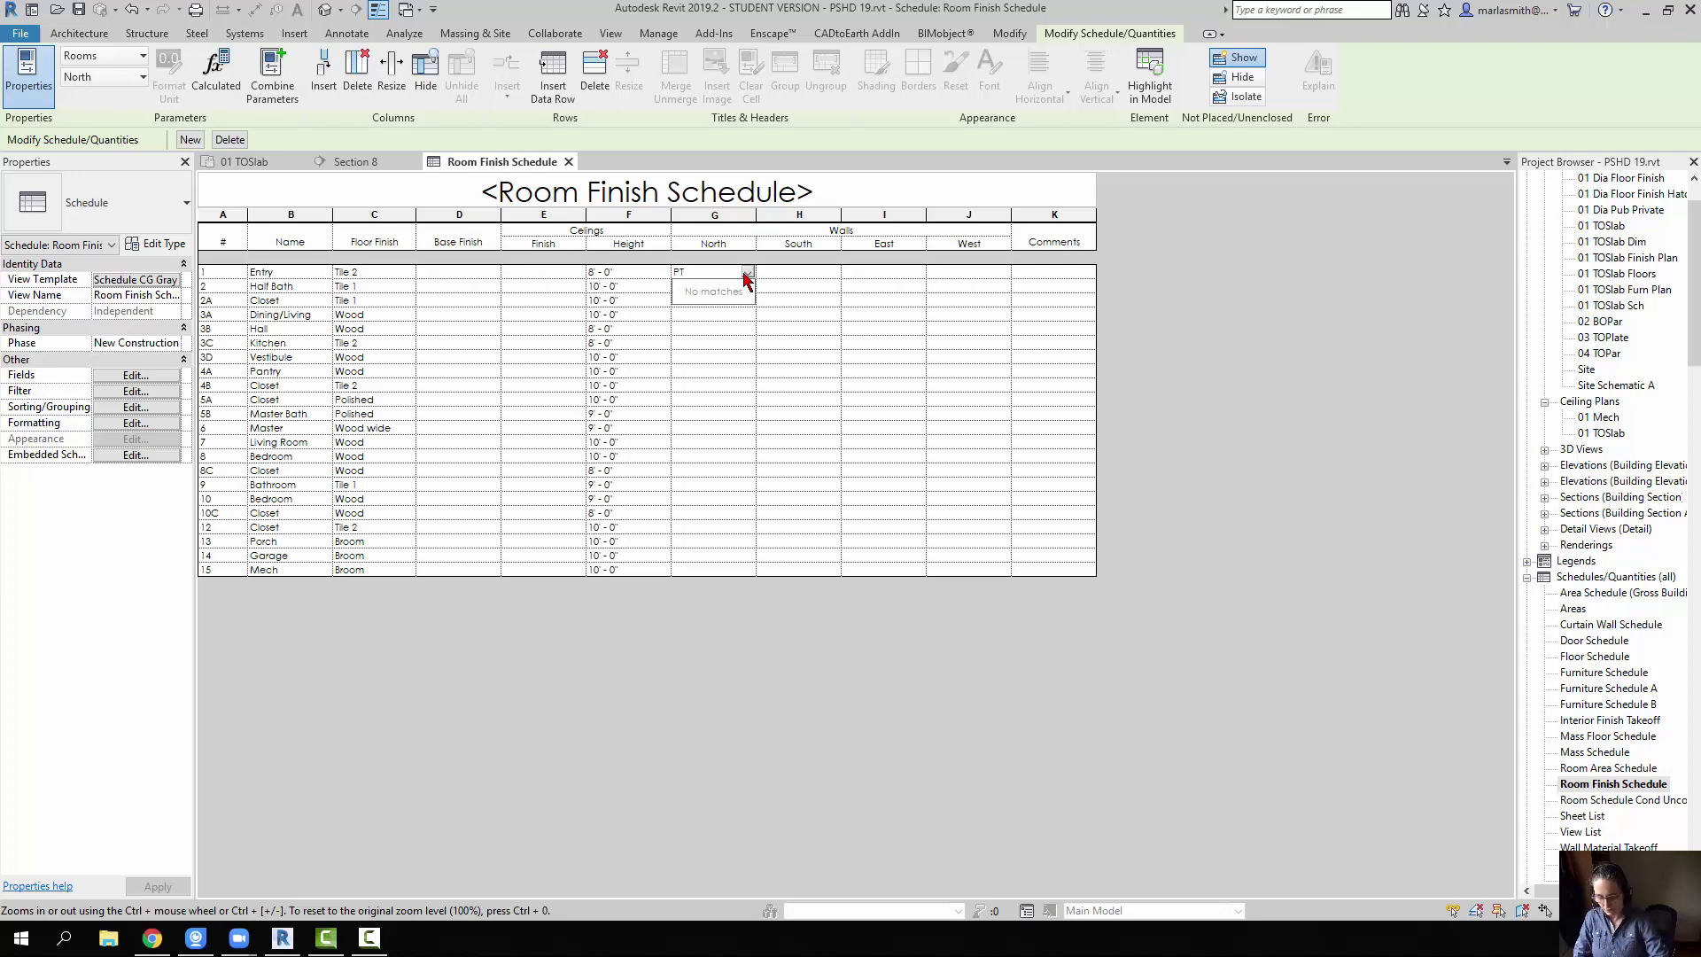
{"action": "left_click", "coordinate": [819, 275]}
{"action": "type", "text": "P"}
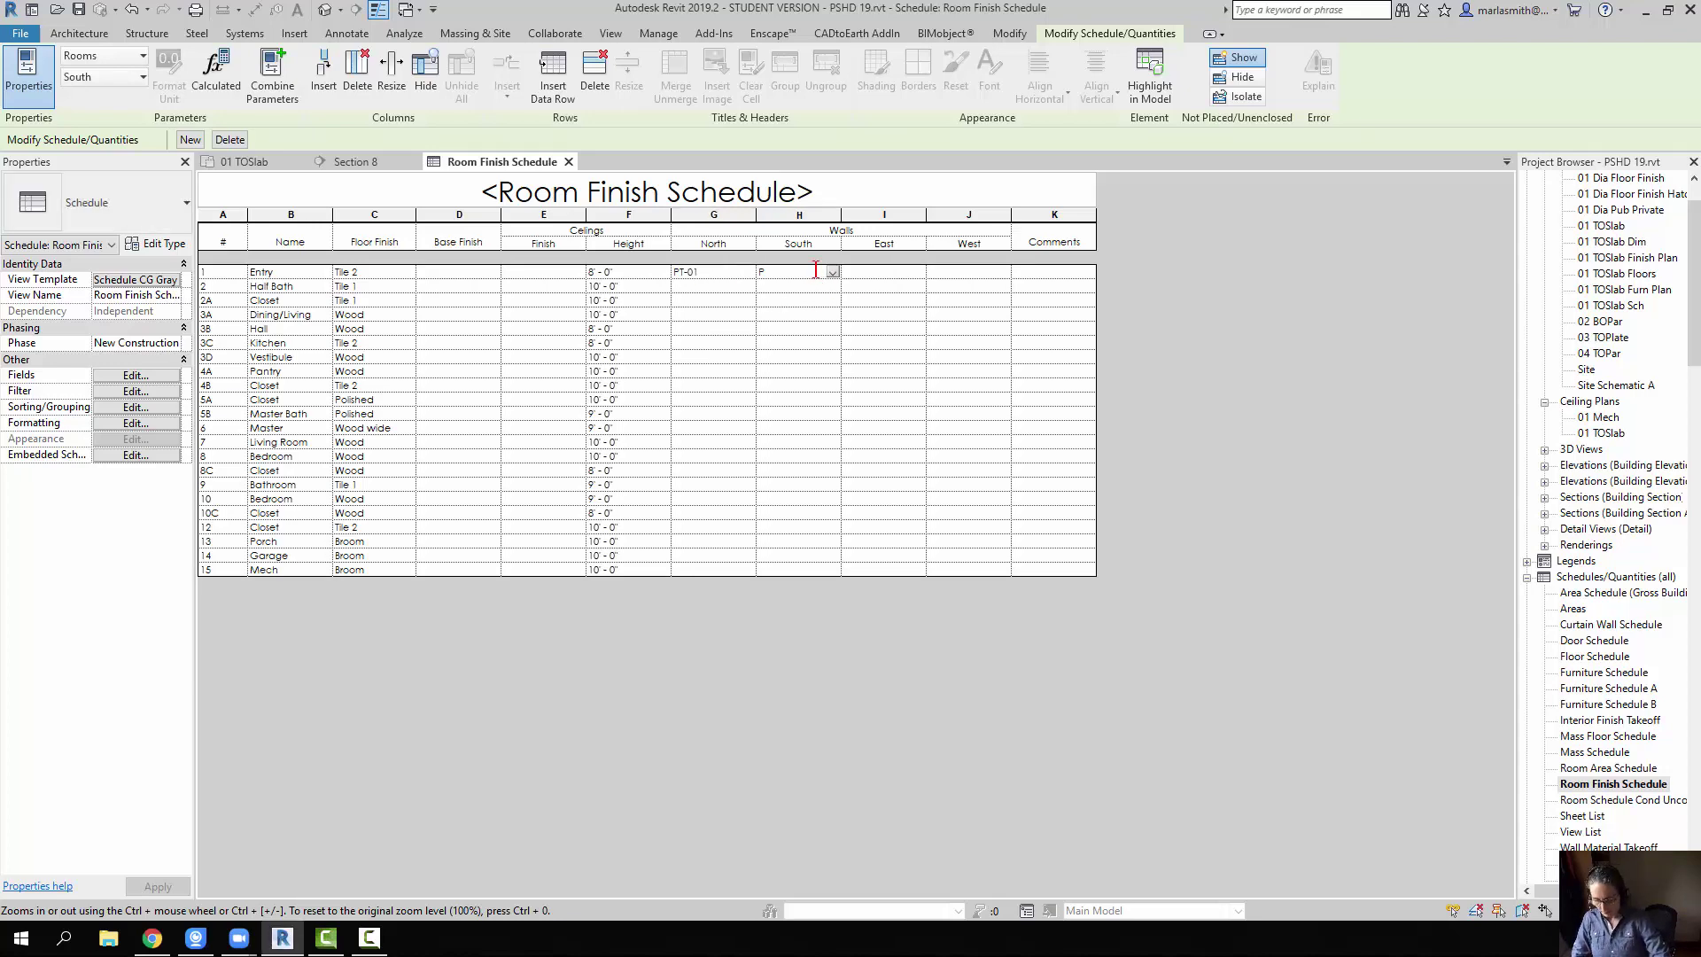
{"action": "type", "text": "t"}
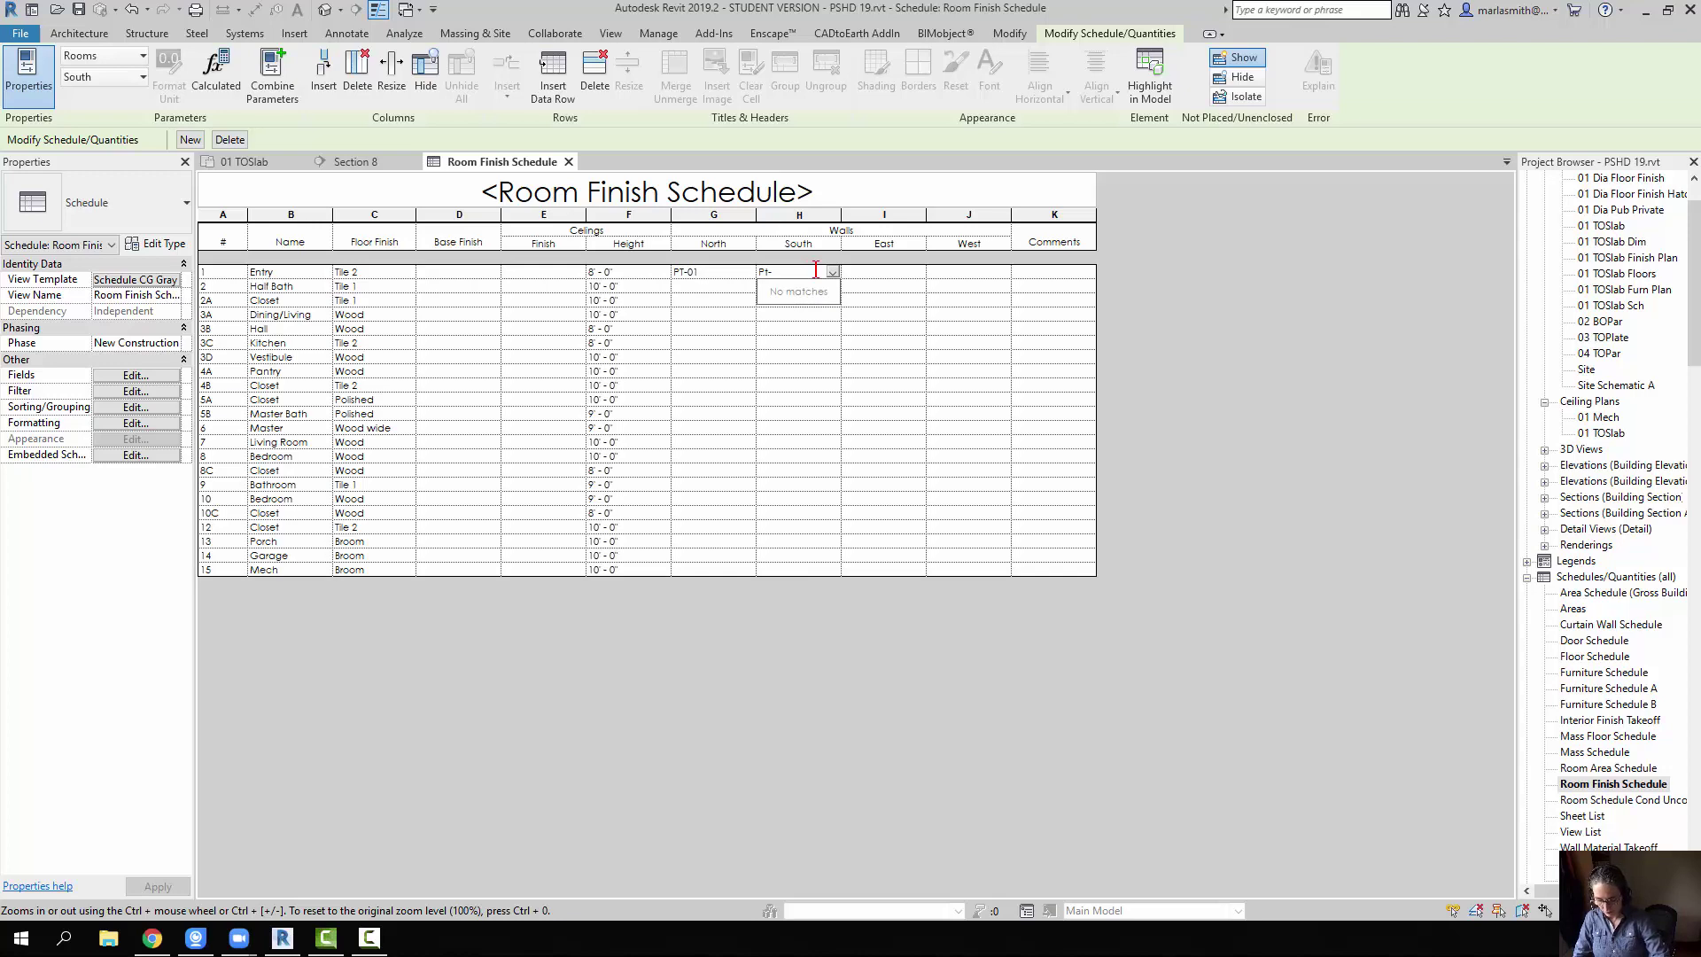
{"action": "left_click", "coordinate": [766, 274]}
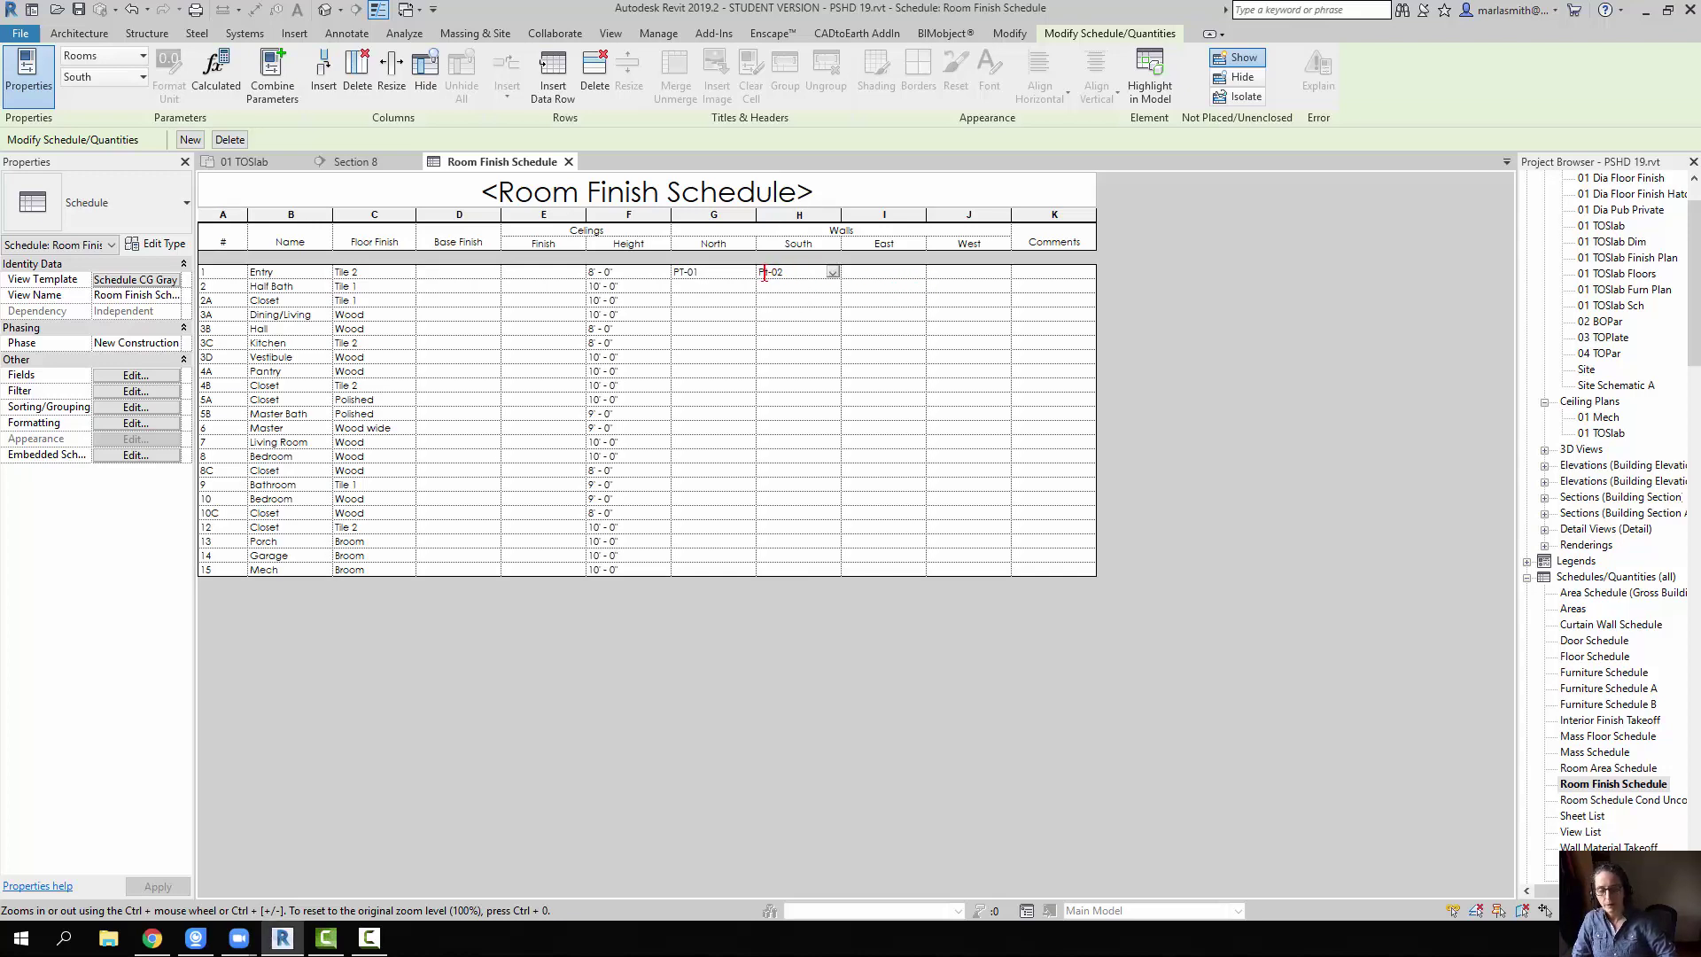
{"action": "key", "text": "Return"}
{"action": "type", "text": "P"}
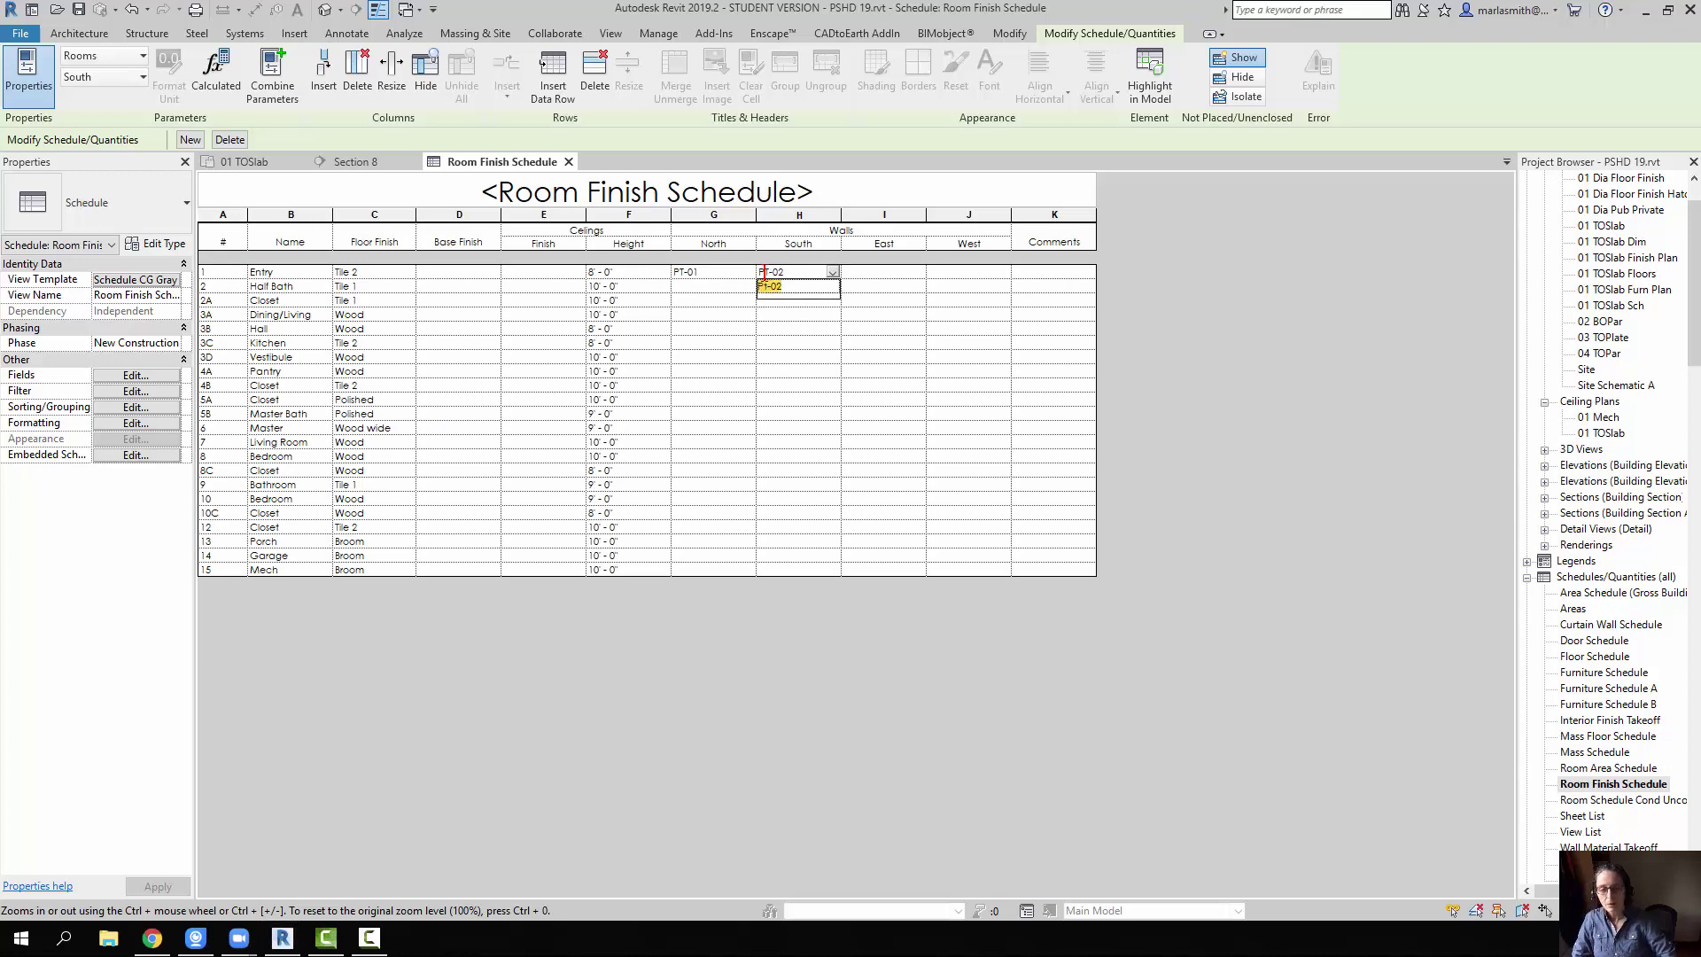
{"action": "key", "text": "Escape"}
Enter WD-01 and WD-02 as the Entry room's East and West wall finishes
{"action": "left_click", "coordinate": [892, 279]}
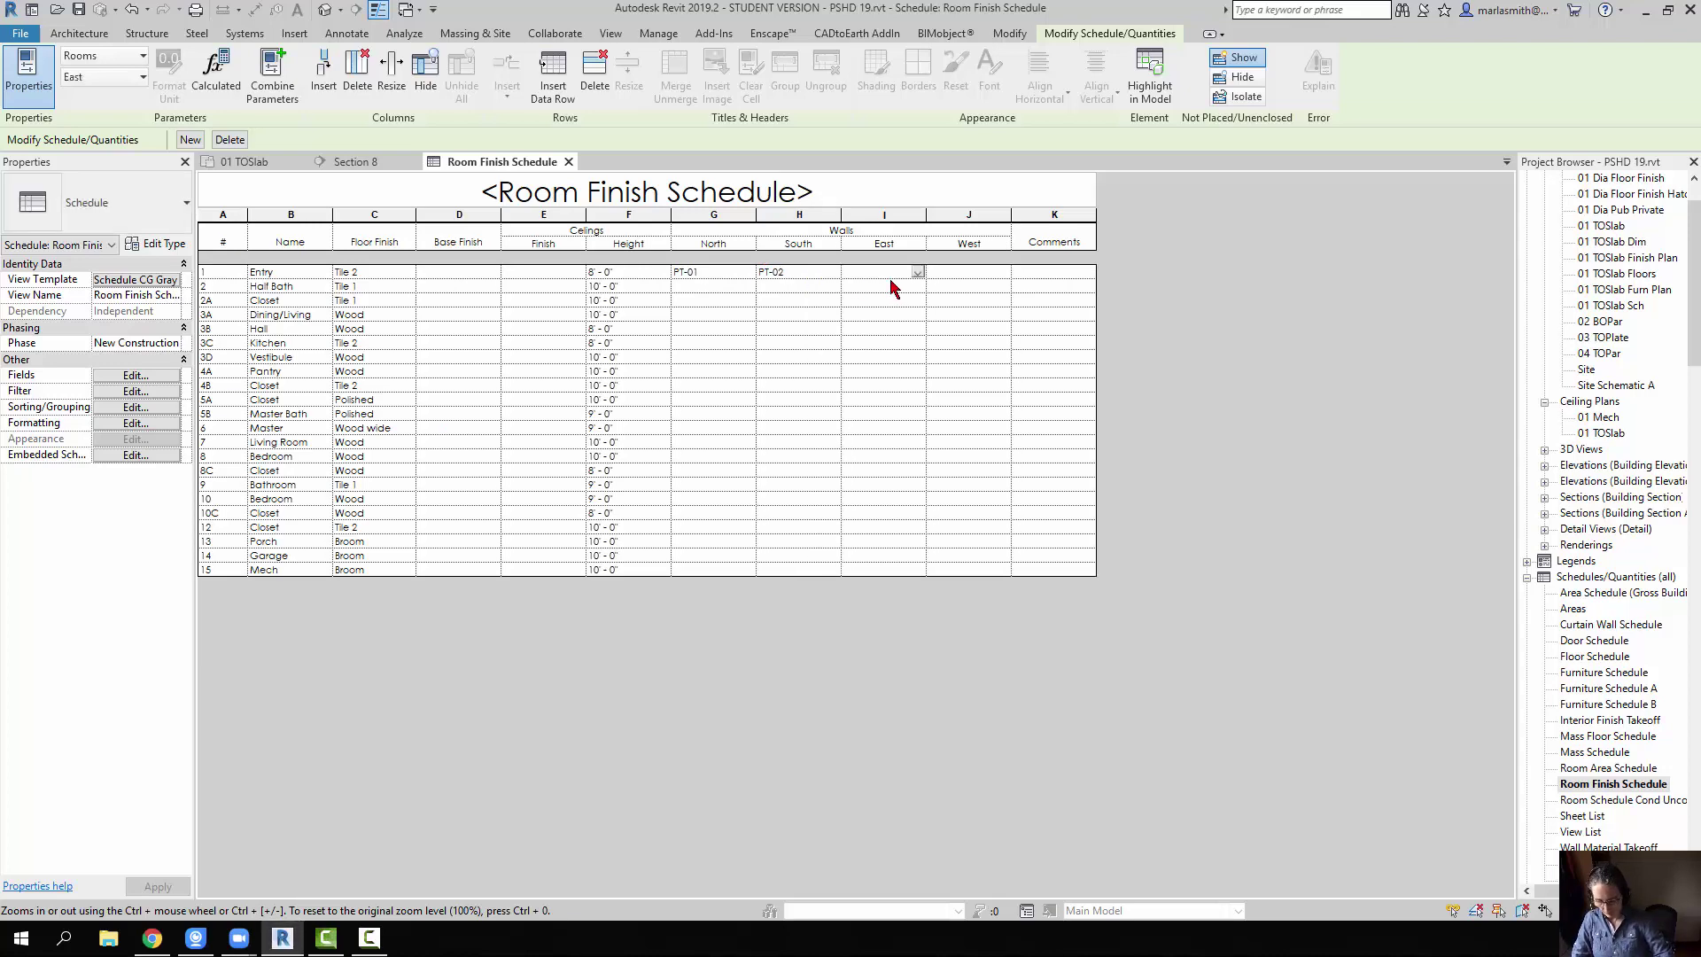
{"action": "type", "text": "WD-"}
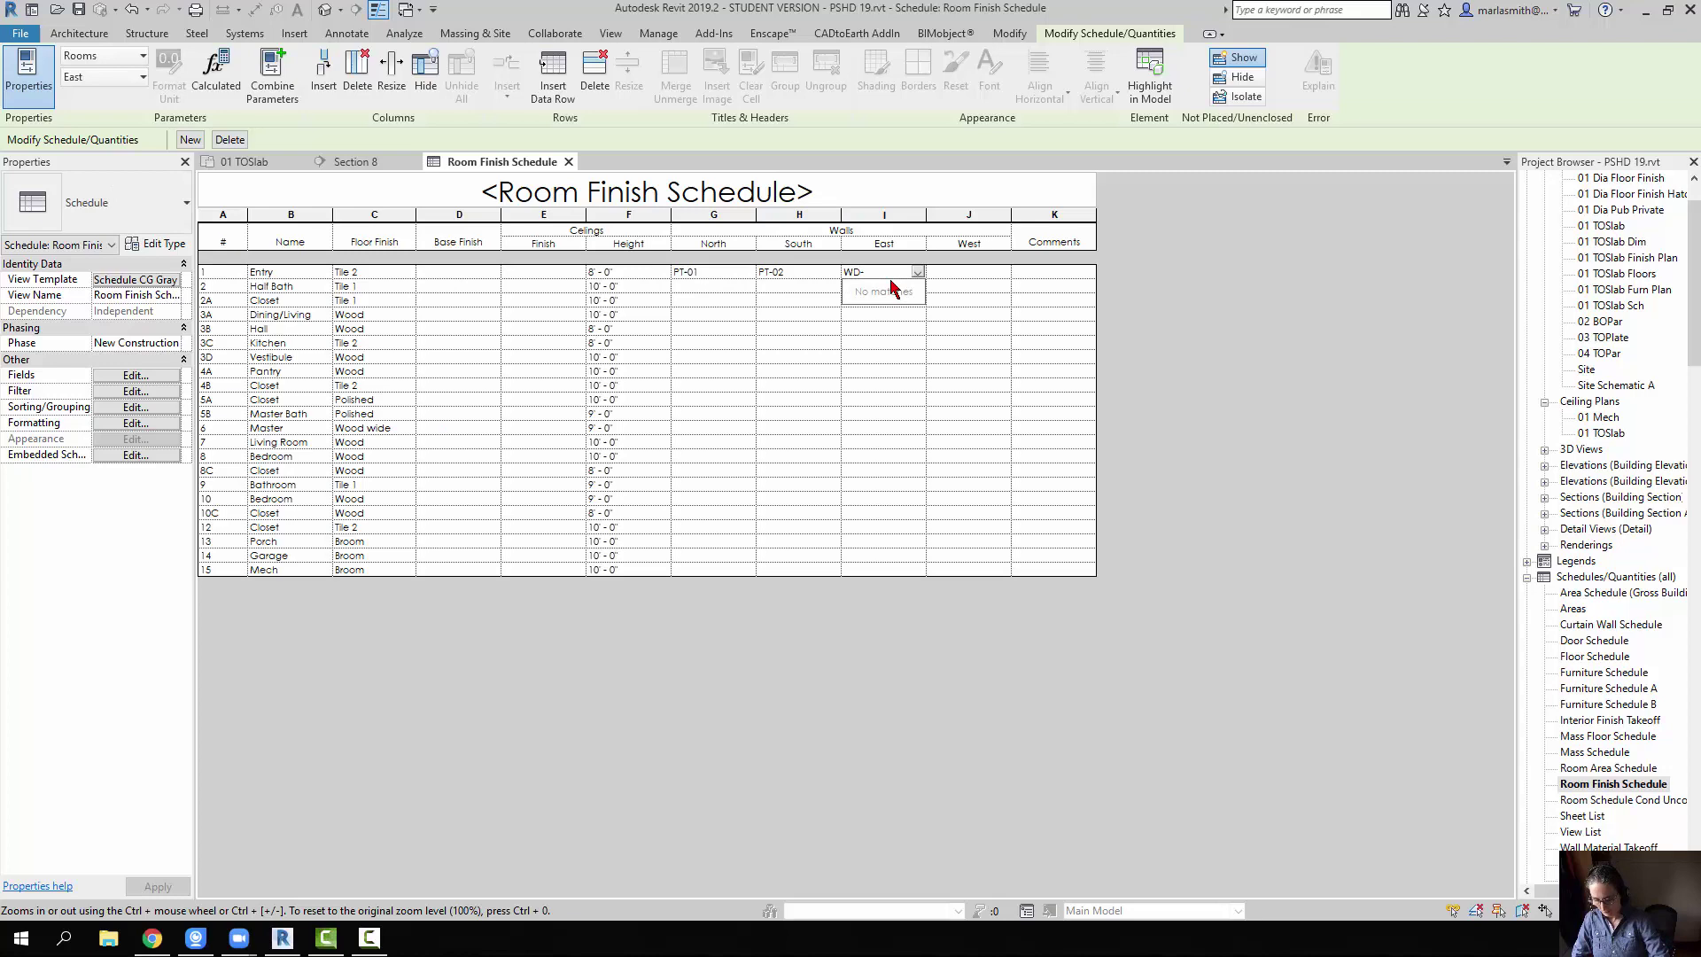
{"action": "type", "text": "01"}
{"action": "left_click", "coordinate": [980, 276]}
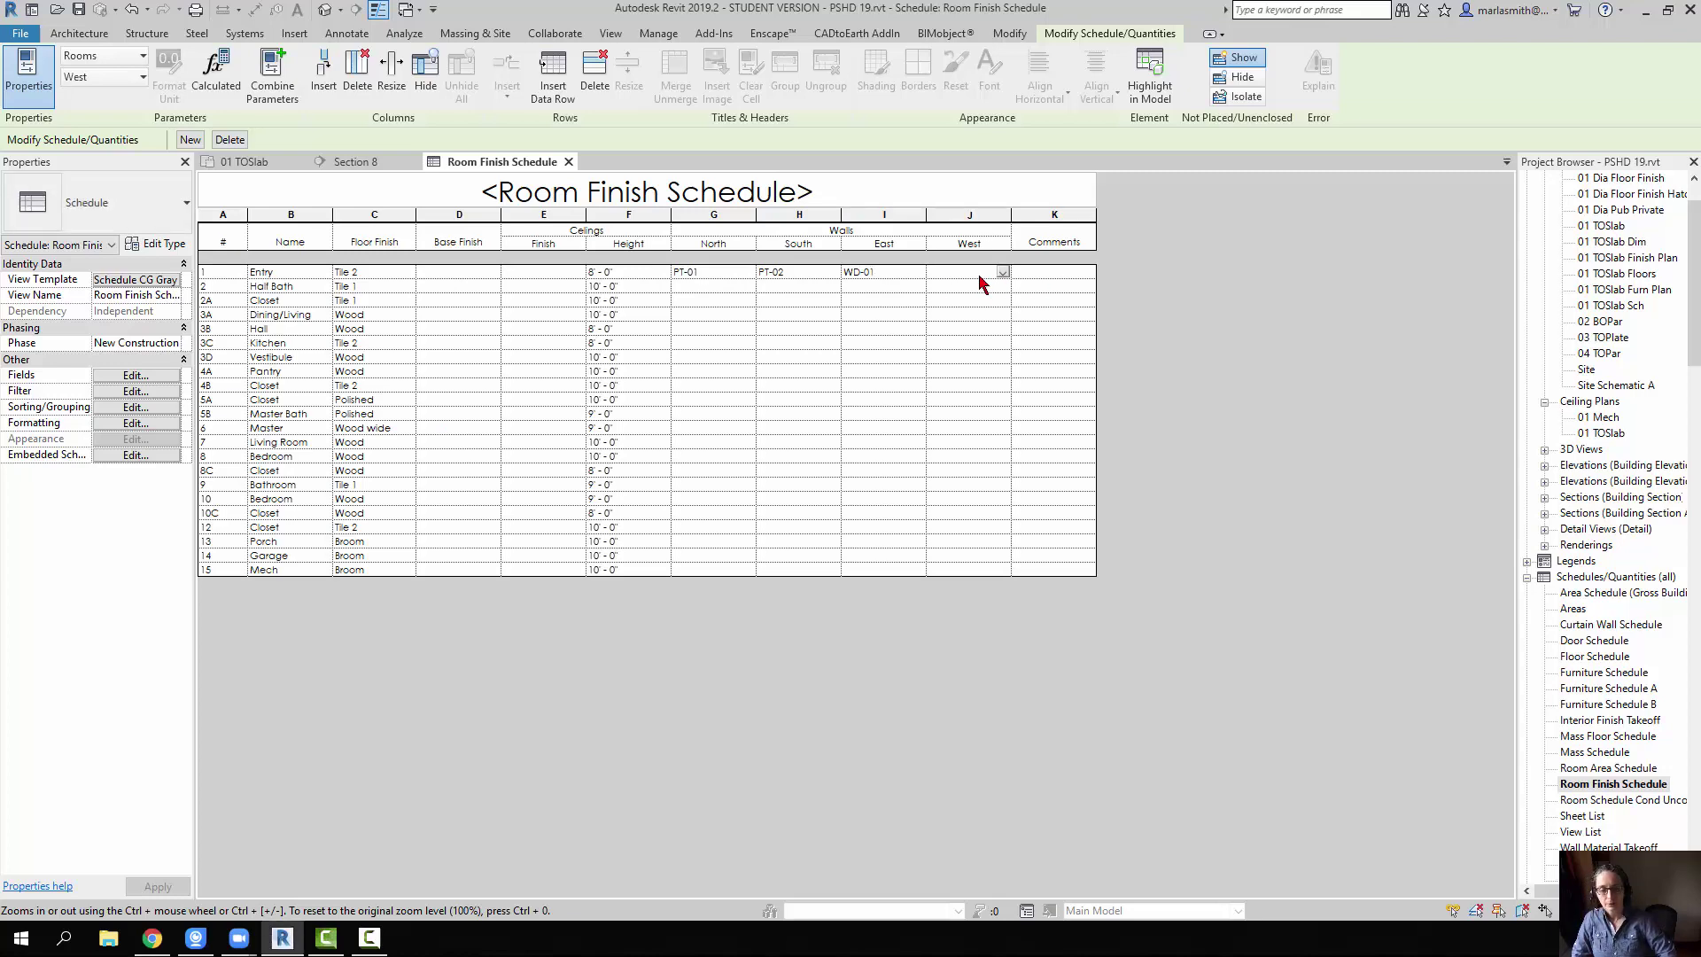
{"action": "type", "text": "W"}
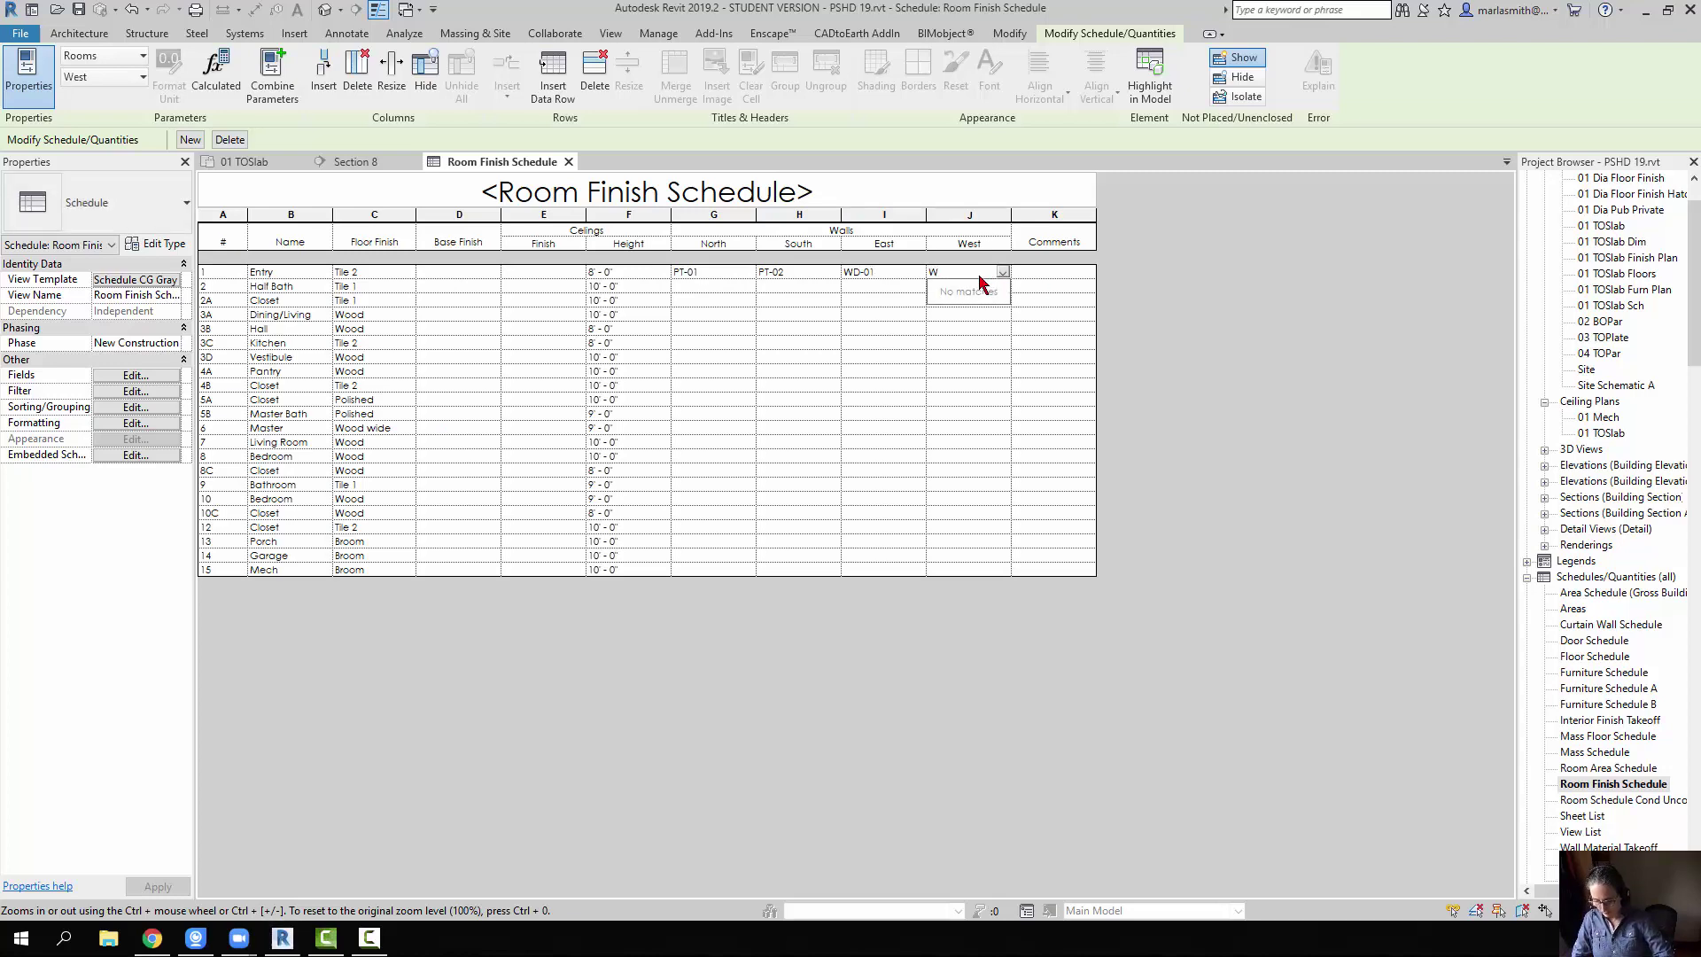
{"action": "type", "text": "D-02"}
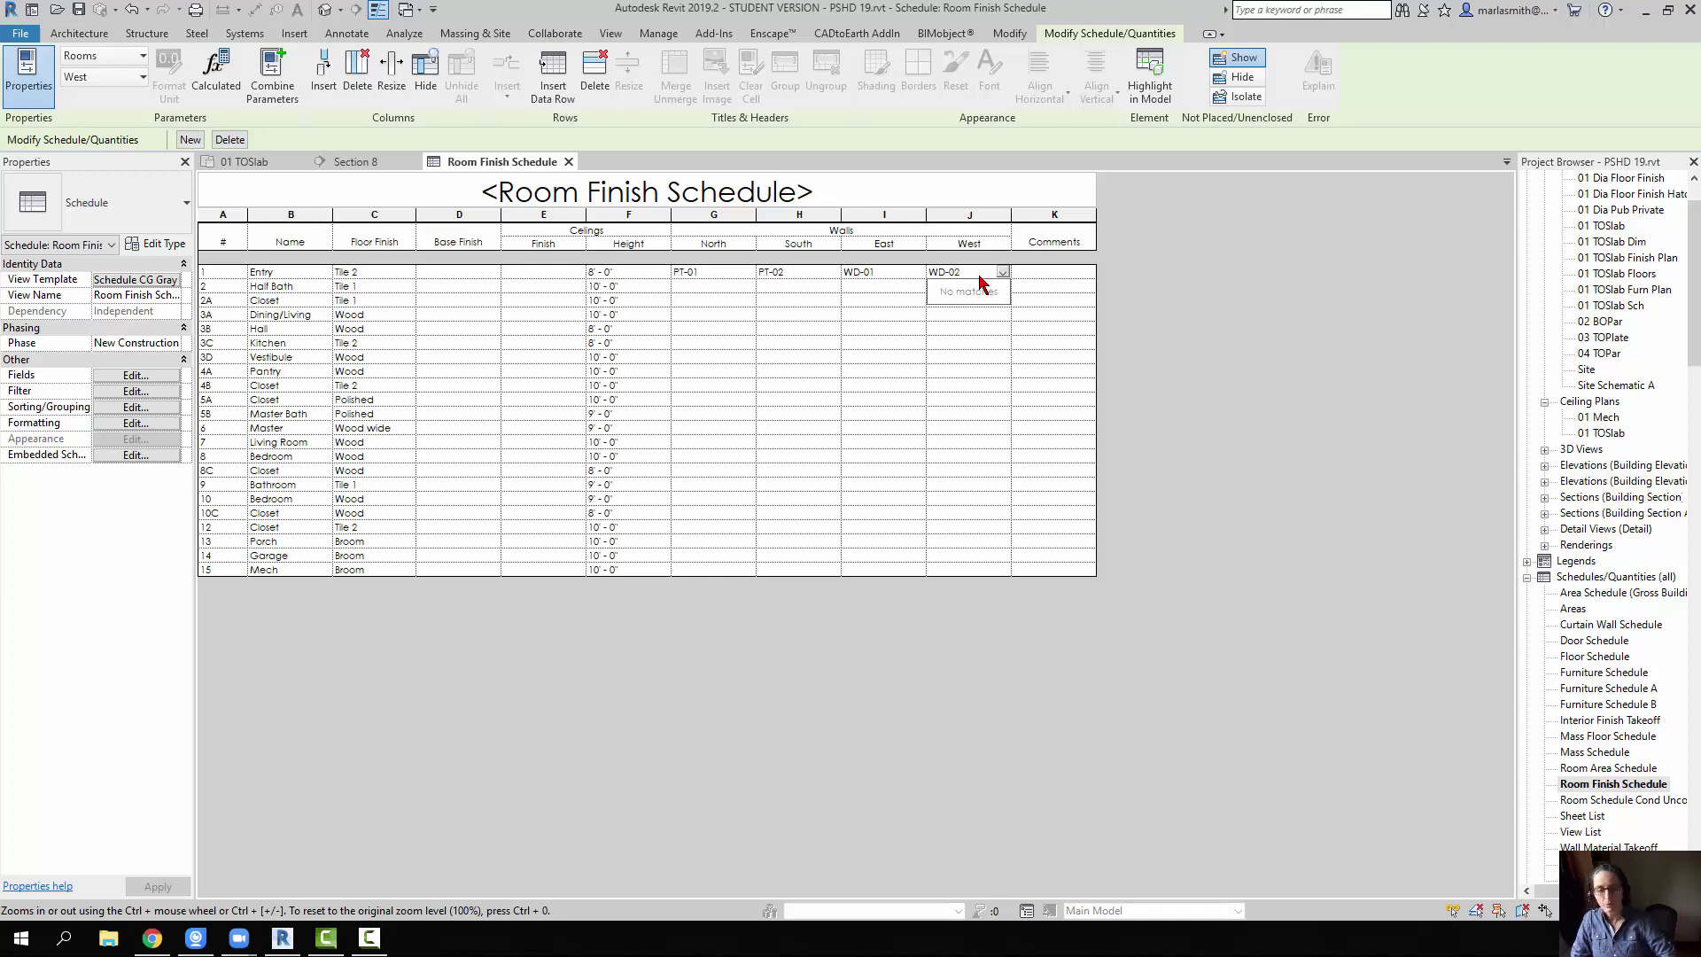
{"action": "left_click", "coordinate": [741, 282]}
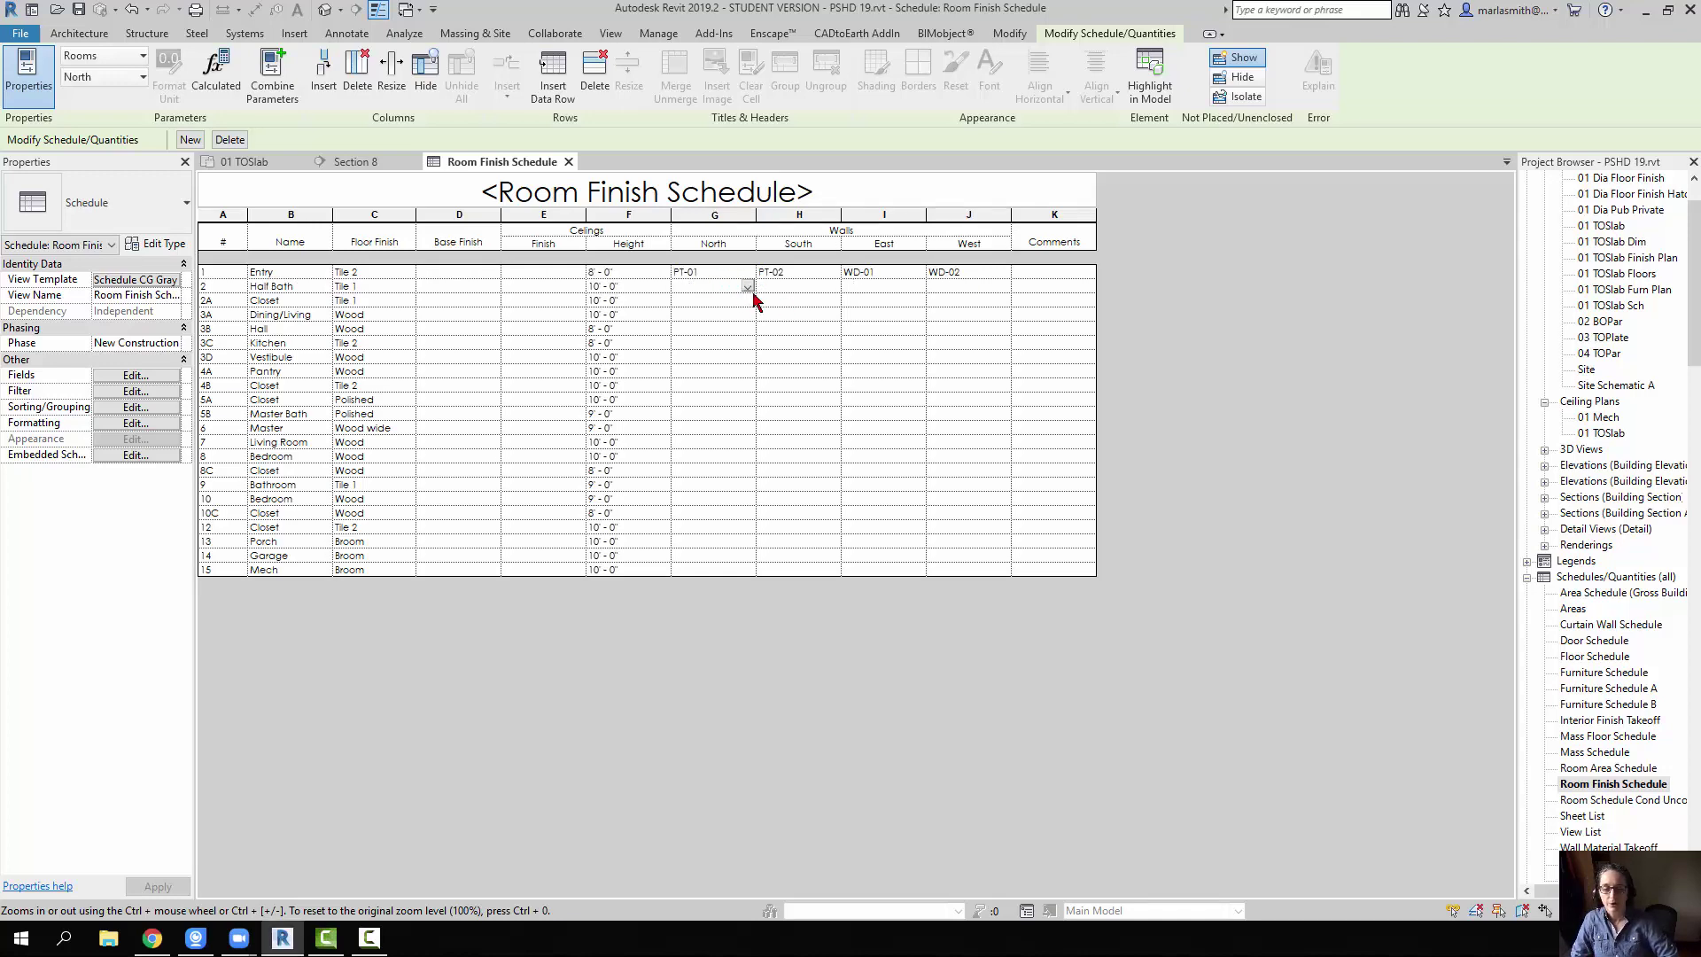
Review the Half Bath's North, South, East and West wall finish options
{"action": "left_click", "coordinate": [748, 287]}
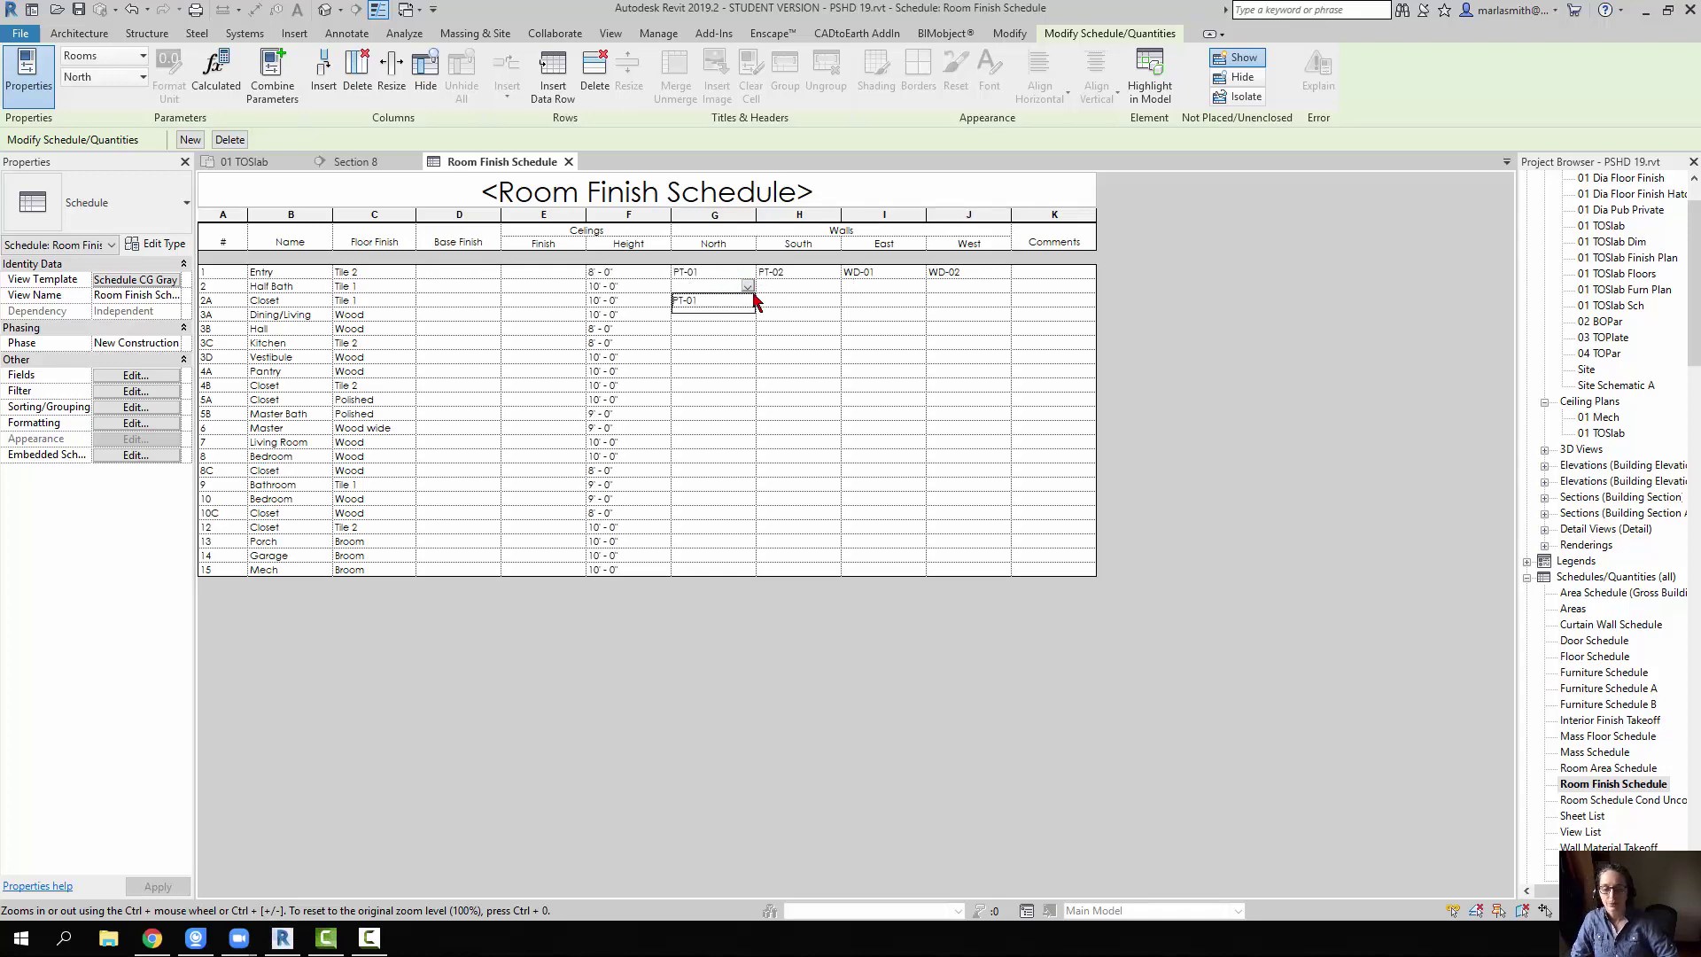
{"action": "left_click", "coordinate": [838, 289]}
{"action": "left_click", "coordinate": [922, 287]}
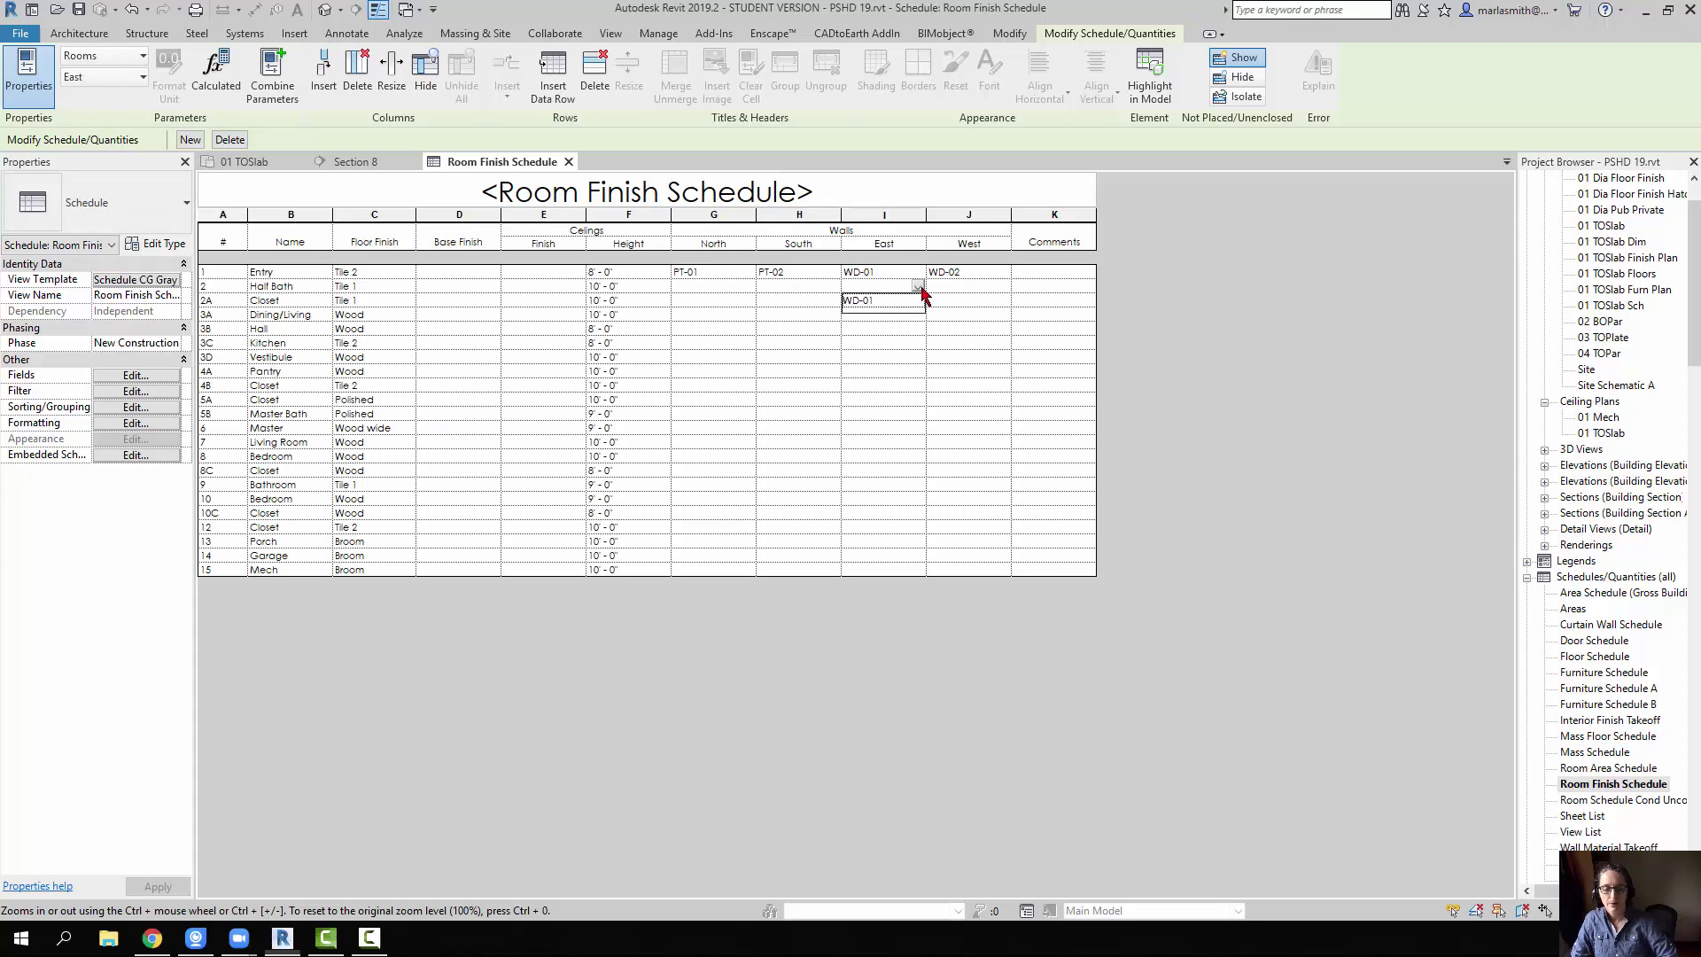
{"action": "left_click", "coordinate": [1008, 288]}
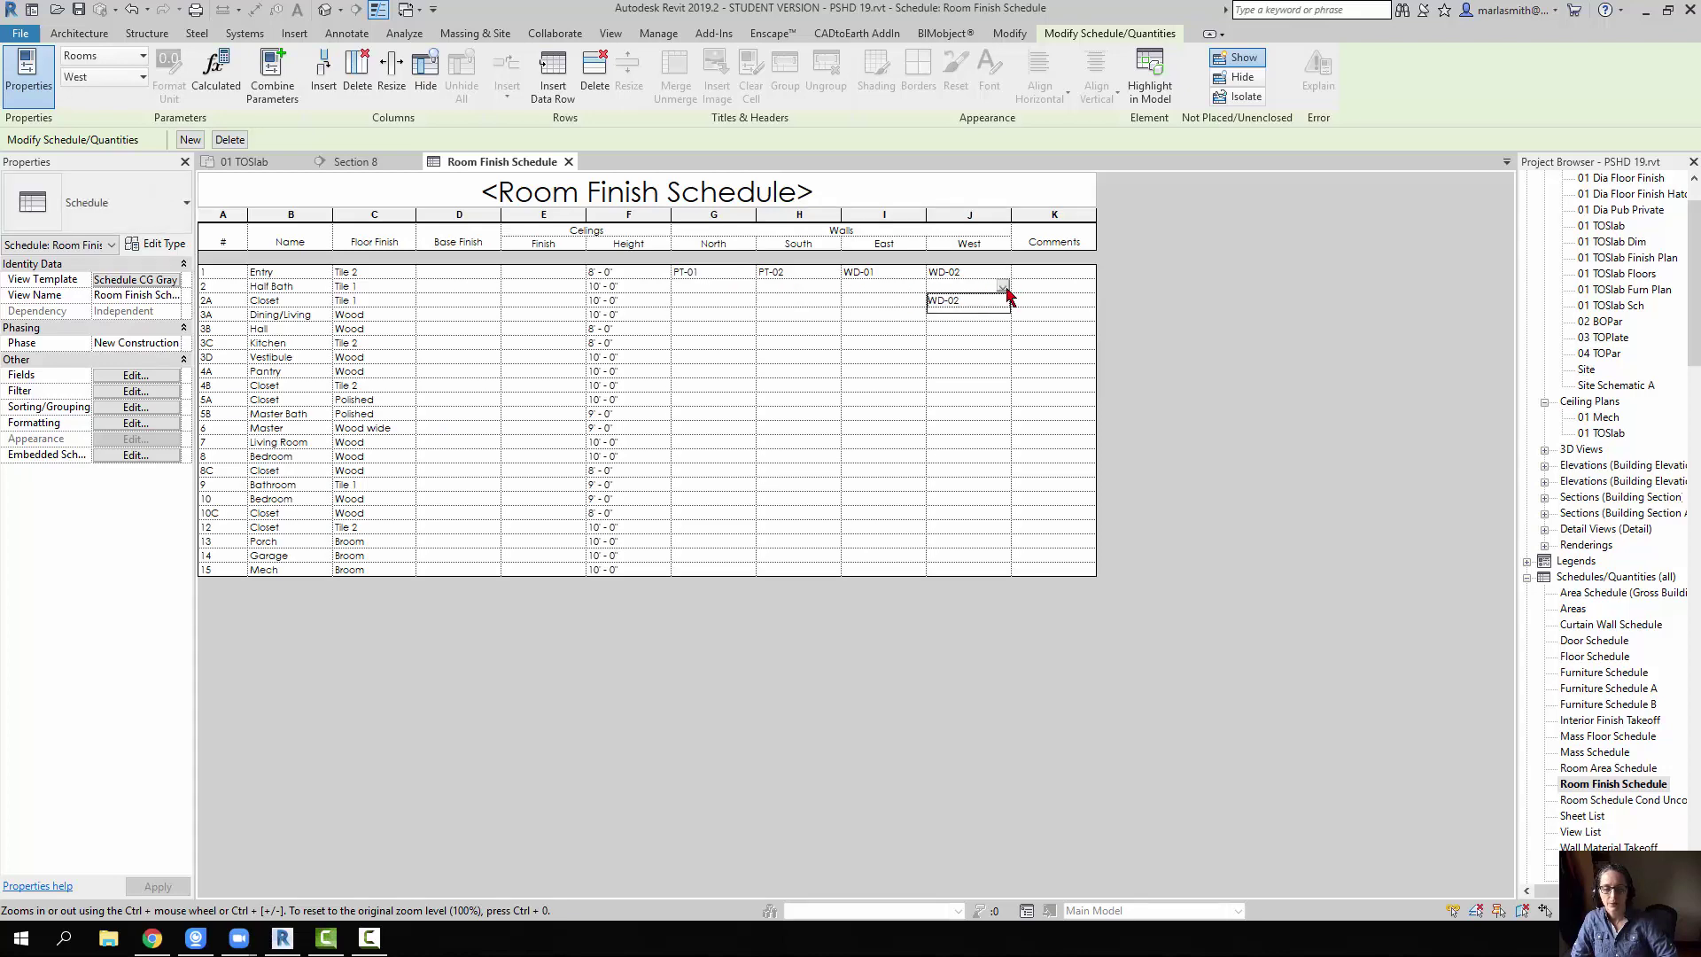
{"action": "left_click", "coordinate": [735, 299]}
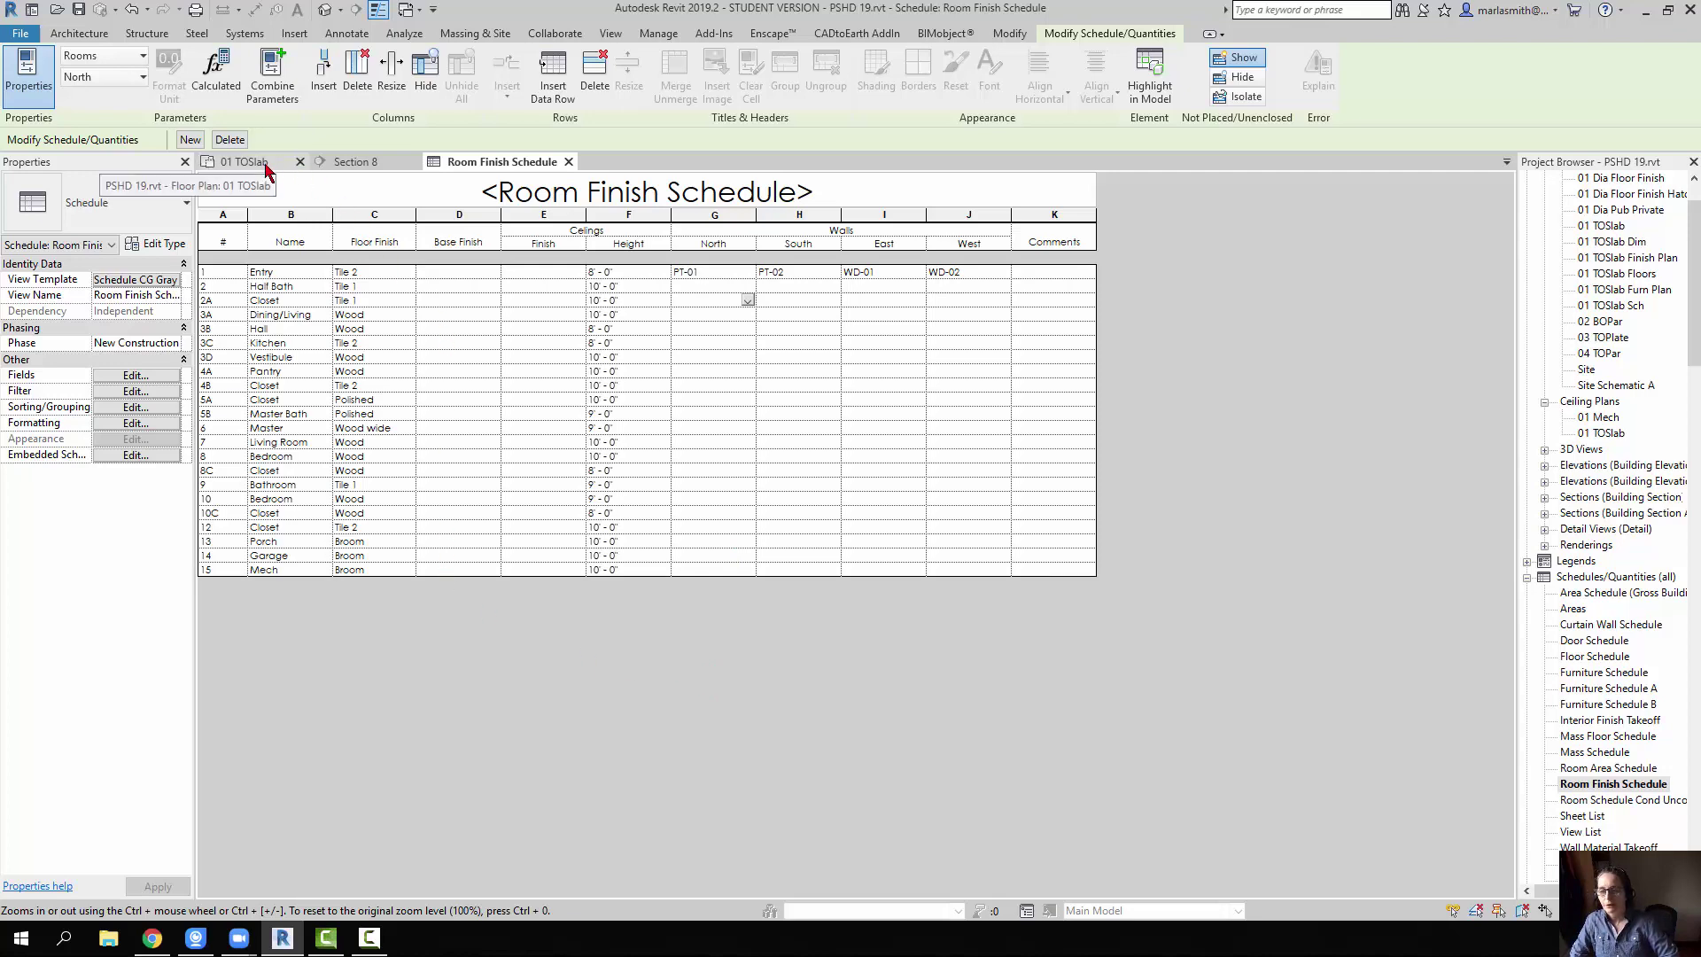
Open the 01 TOSlab Dim floor plan and inspect the Living Room's properties
{"action": "left_click", "coordinate": [1609, 244]}
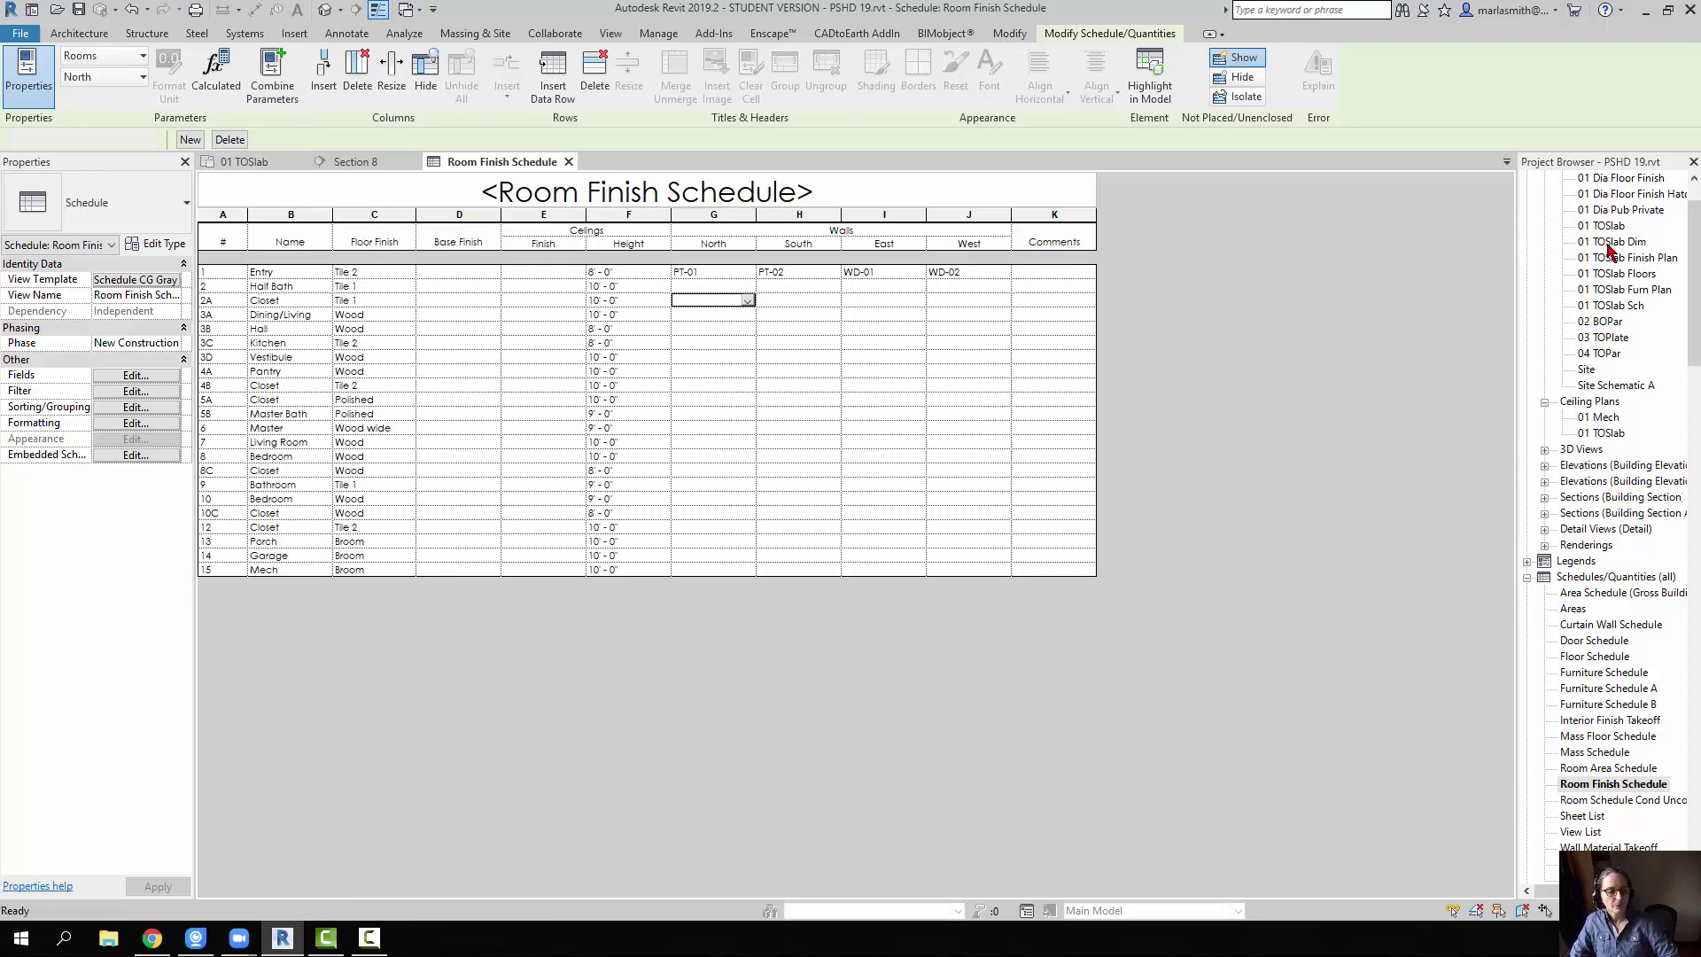
{"action": "double_click", "coordinate": [1609, 244]}
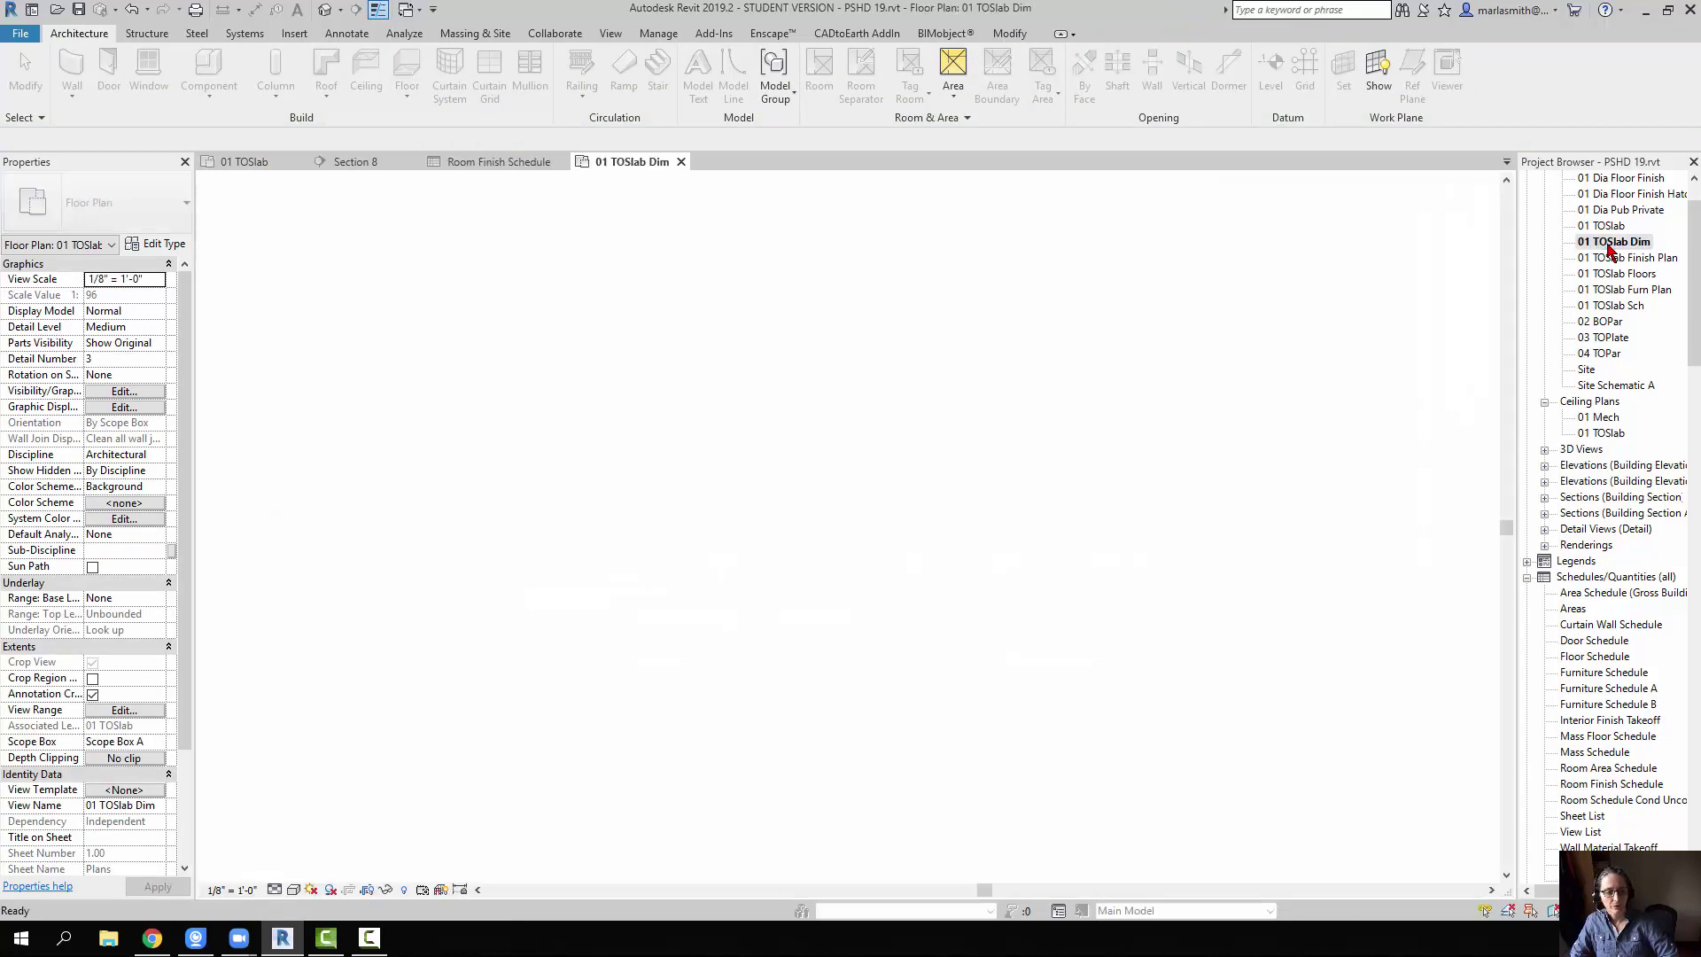
{"action": "scroll", "coordinate": [833, 436], "scroll_direction": "up", "scroll_amount": 2}
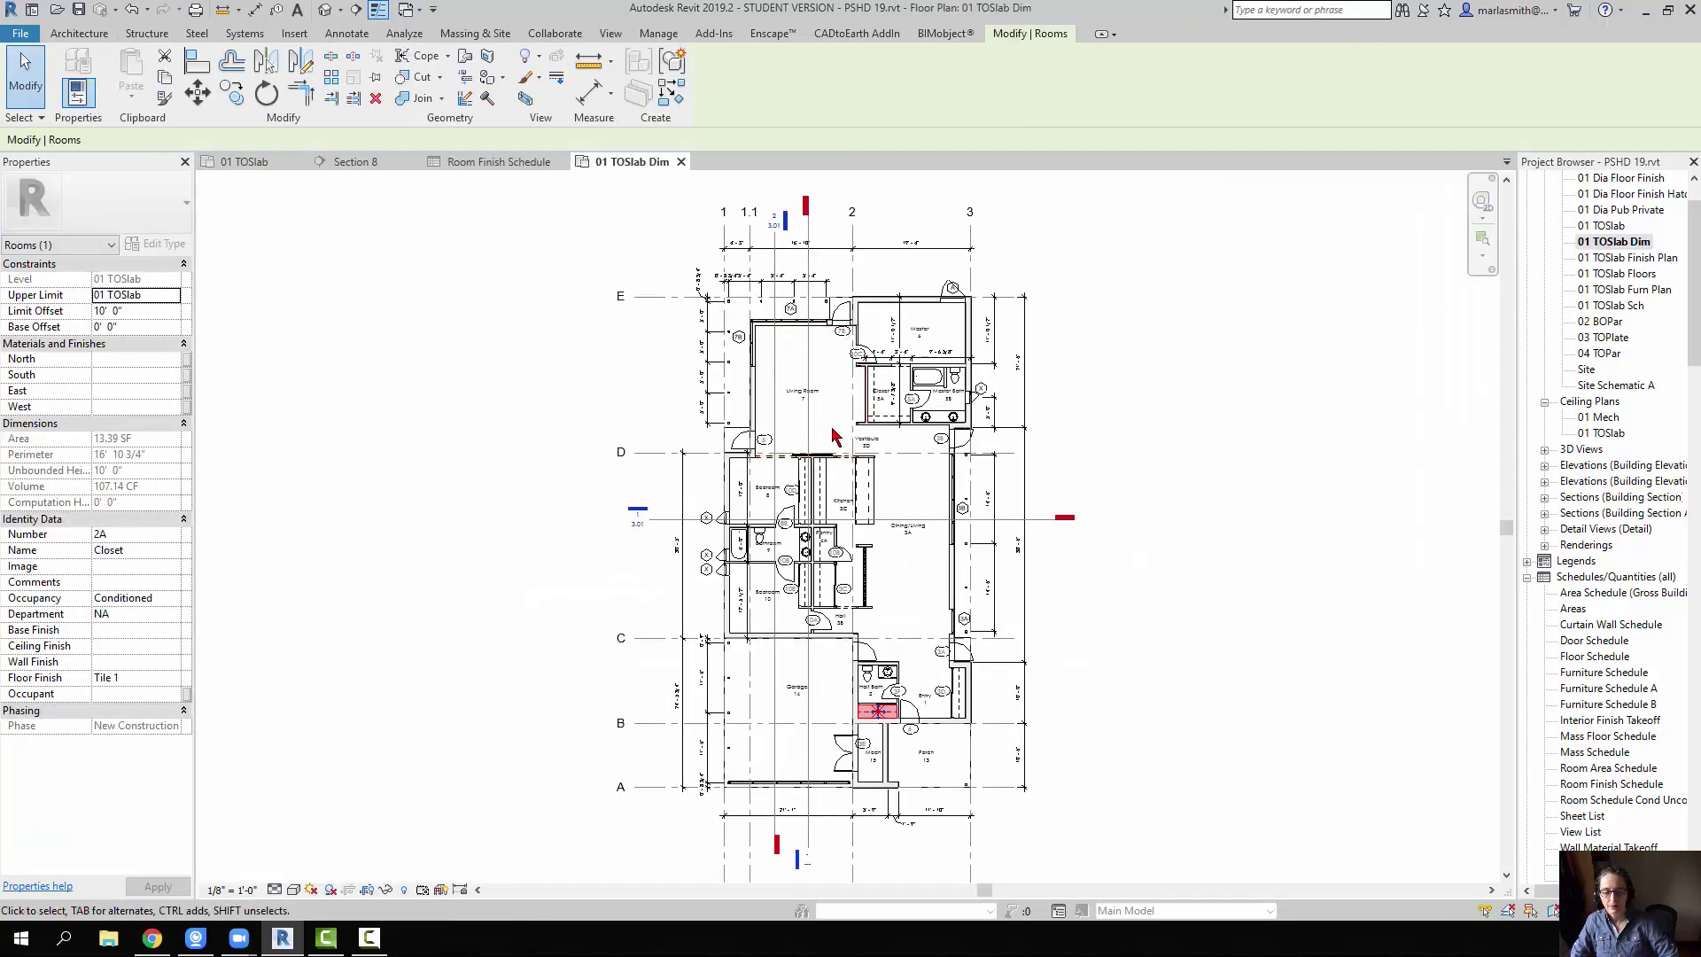
{"action": "left_click", "coordinate": [845, 425]}
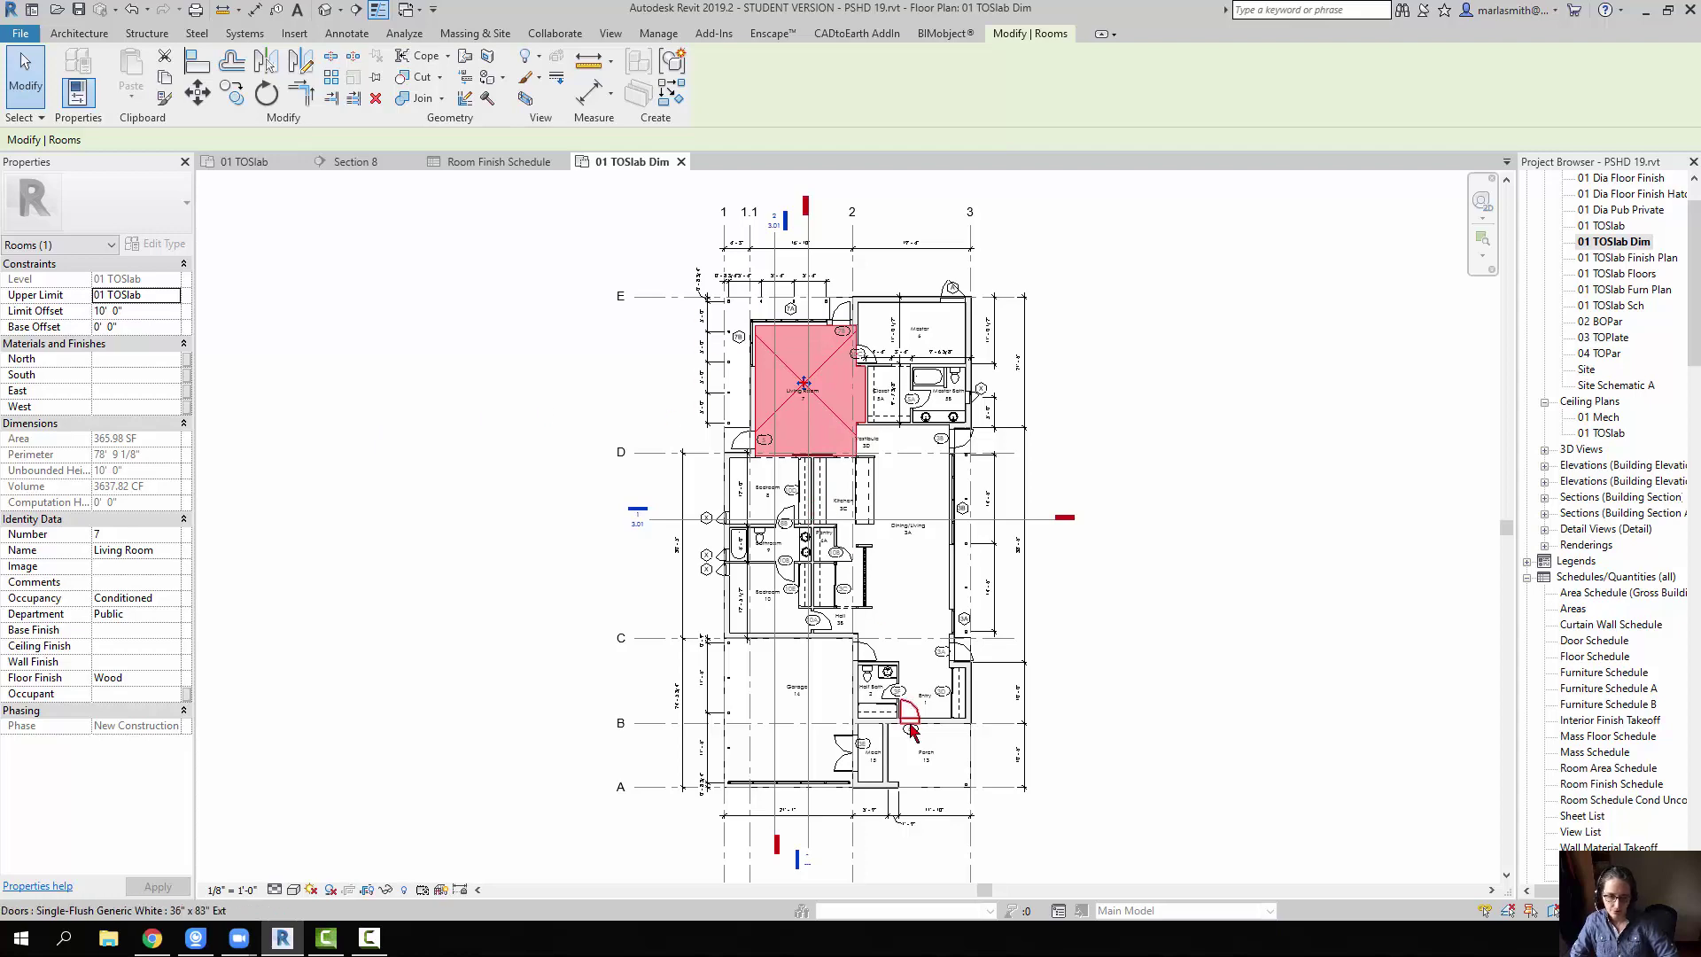
{"action": "left_click", "coordinate": [311, 443]}
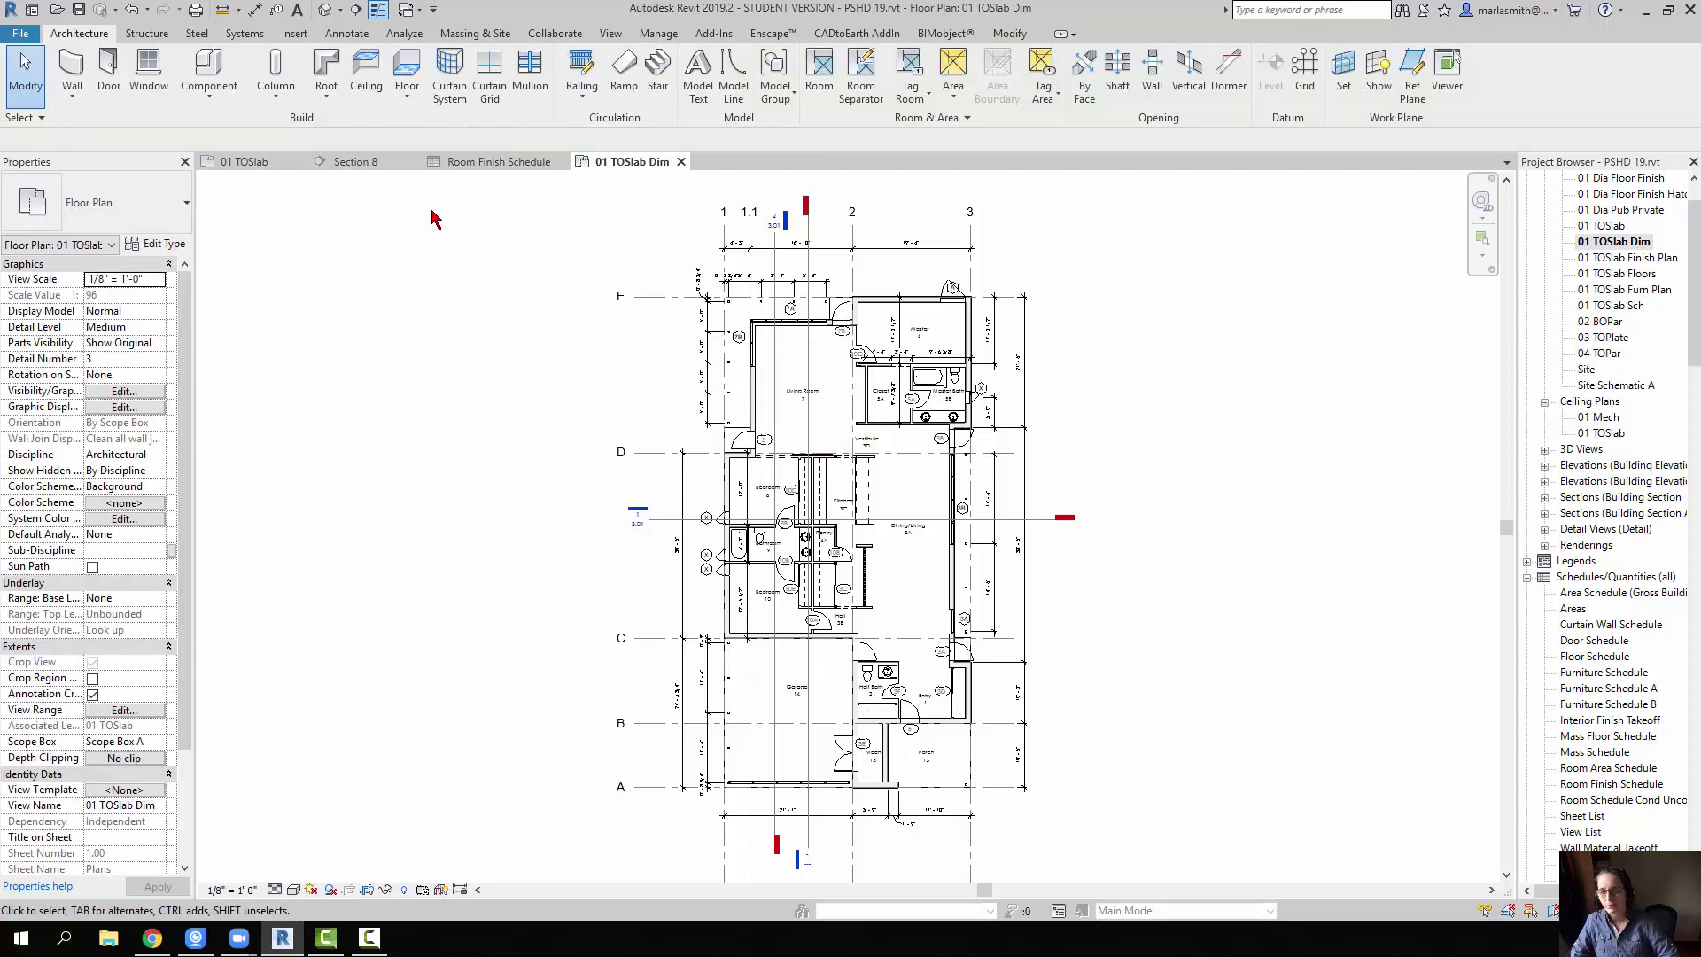
Compare with the schedule, then check the Entry room's wall finishes in the plan
{"action": "left_click", "coordinate": [489, 164]}
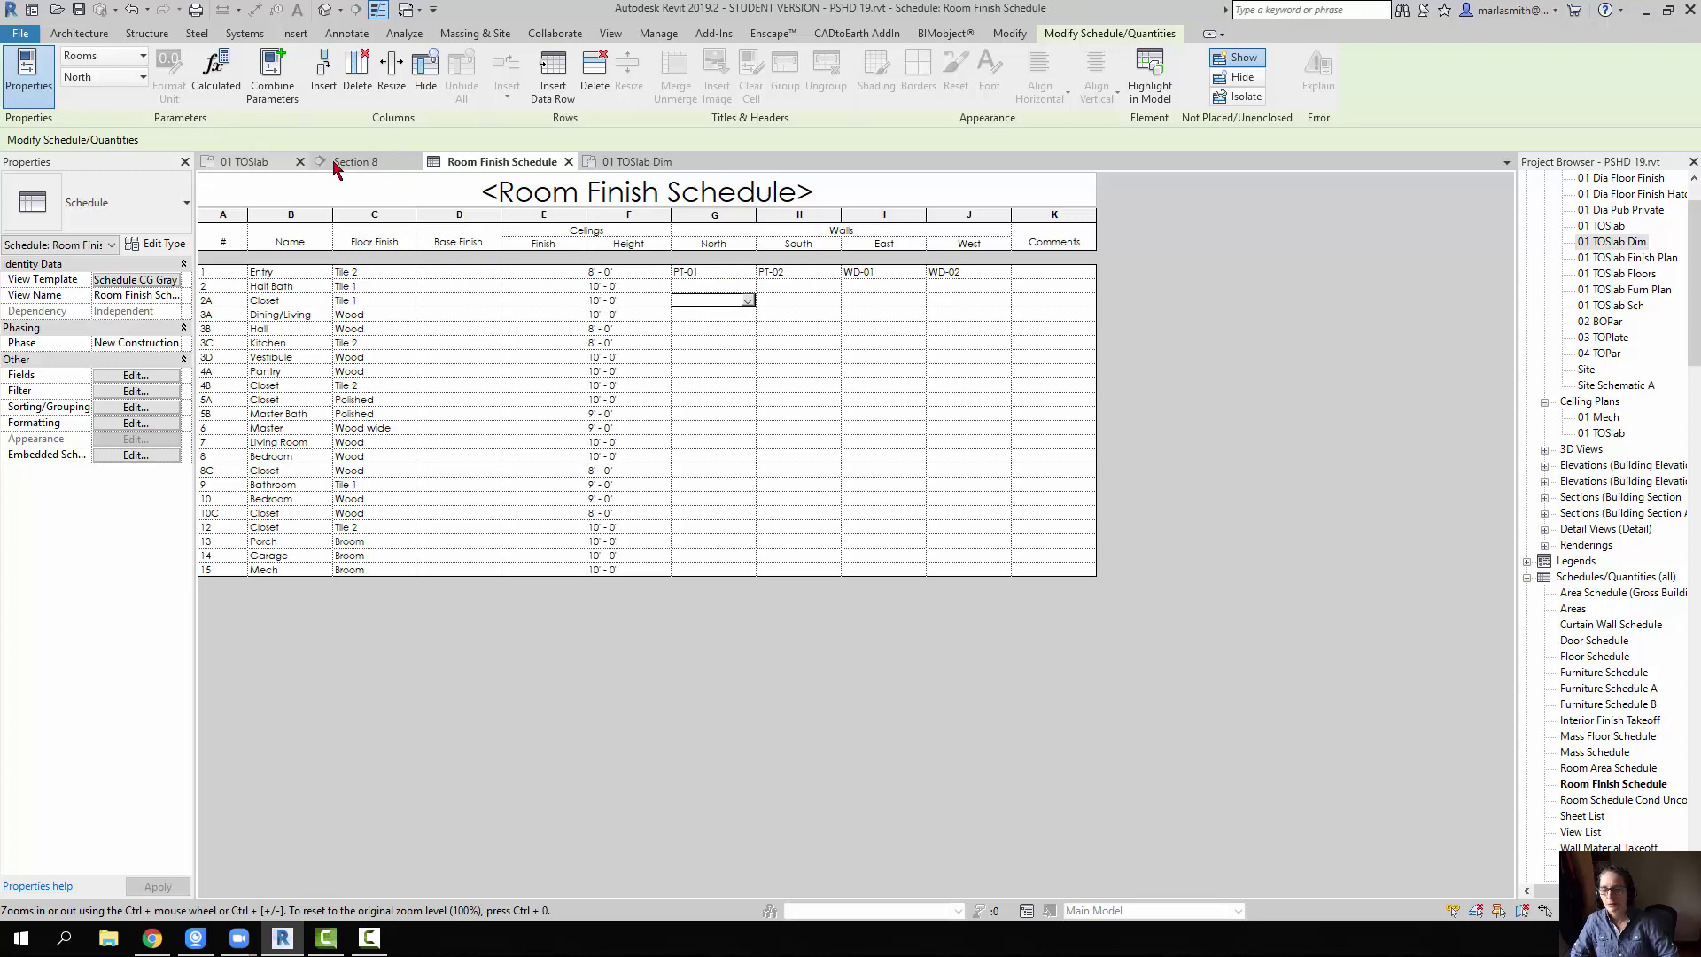
{"action": "left_click", "coordinate": [625, 165]}
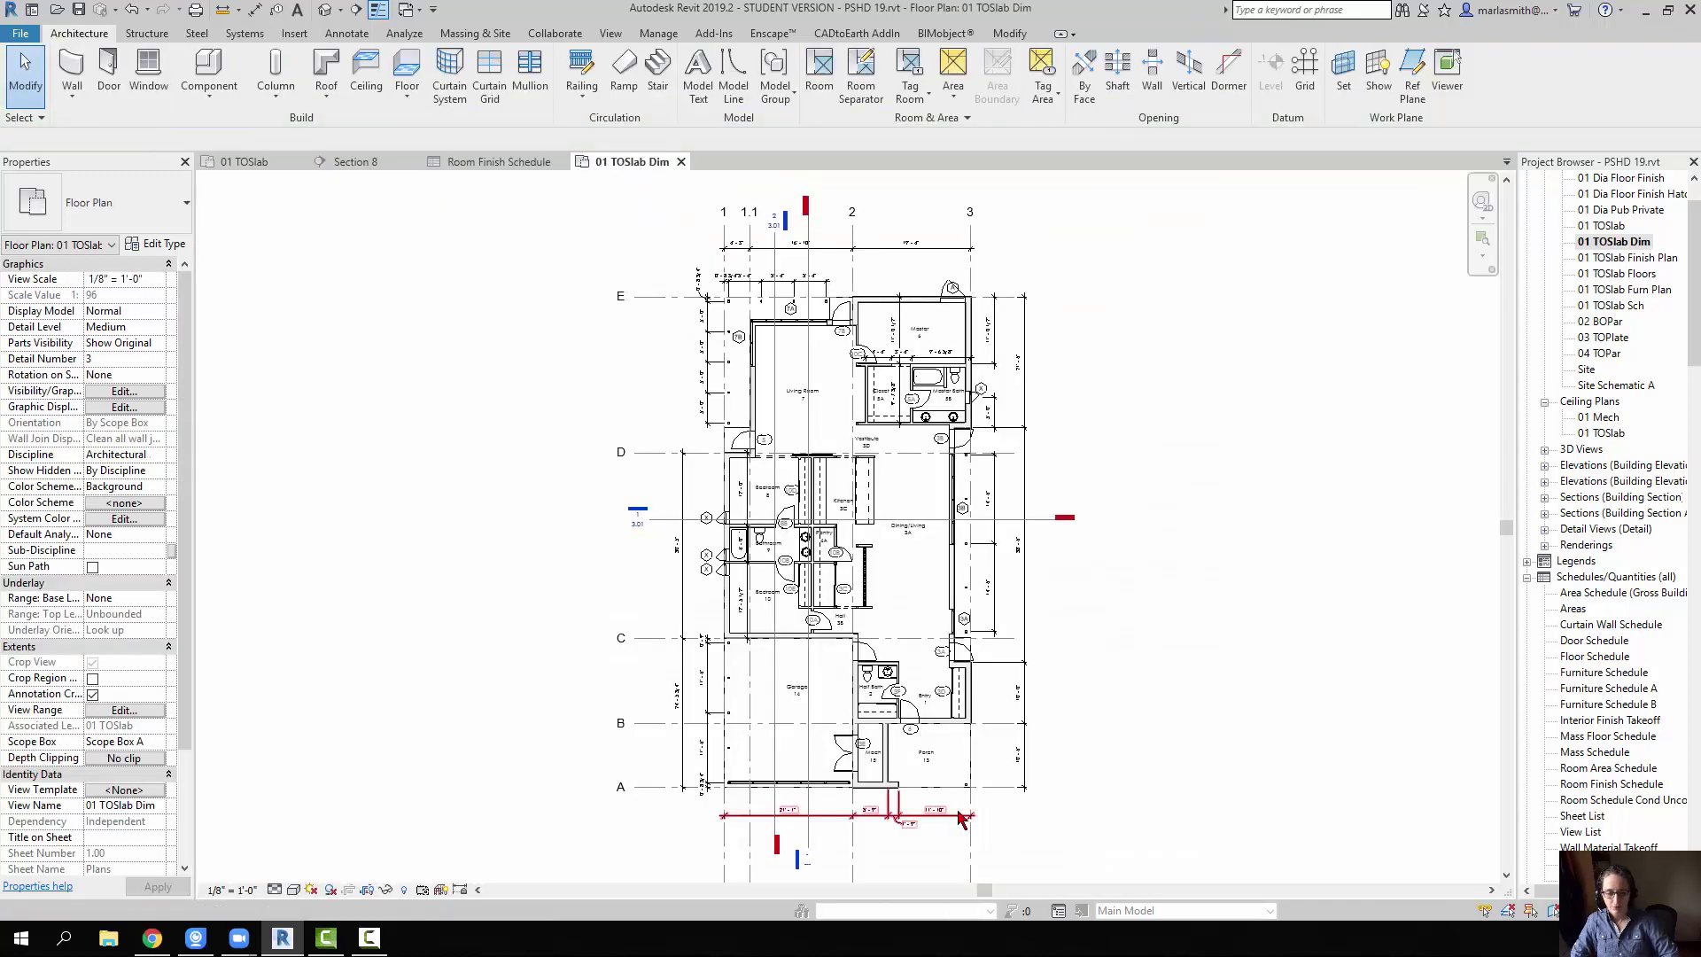
{"action": "scroll", "coordinate": [940, 711], "scroll_direction": "up", "scroll_amount": 4}
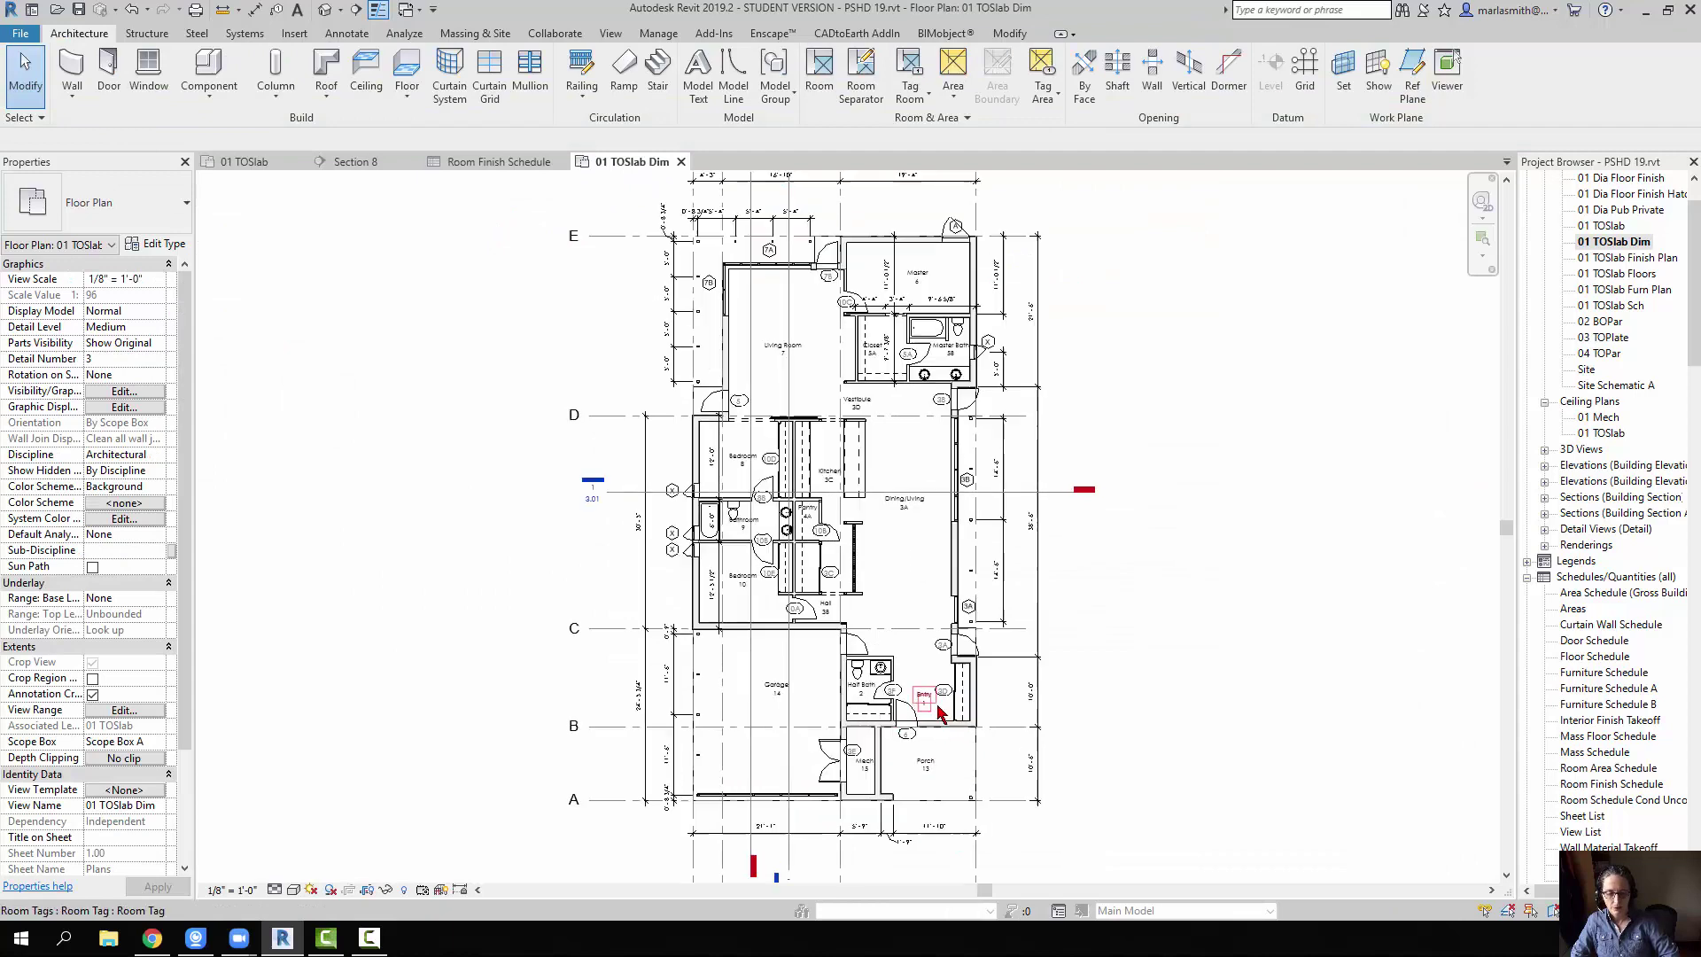
{"action": "left_click", "coordinate": [934, 709]}
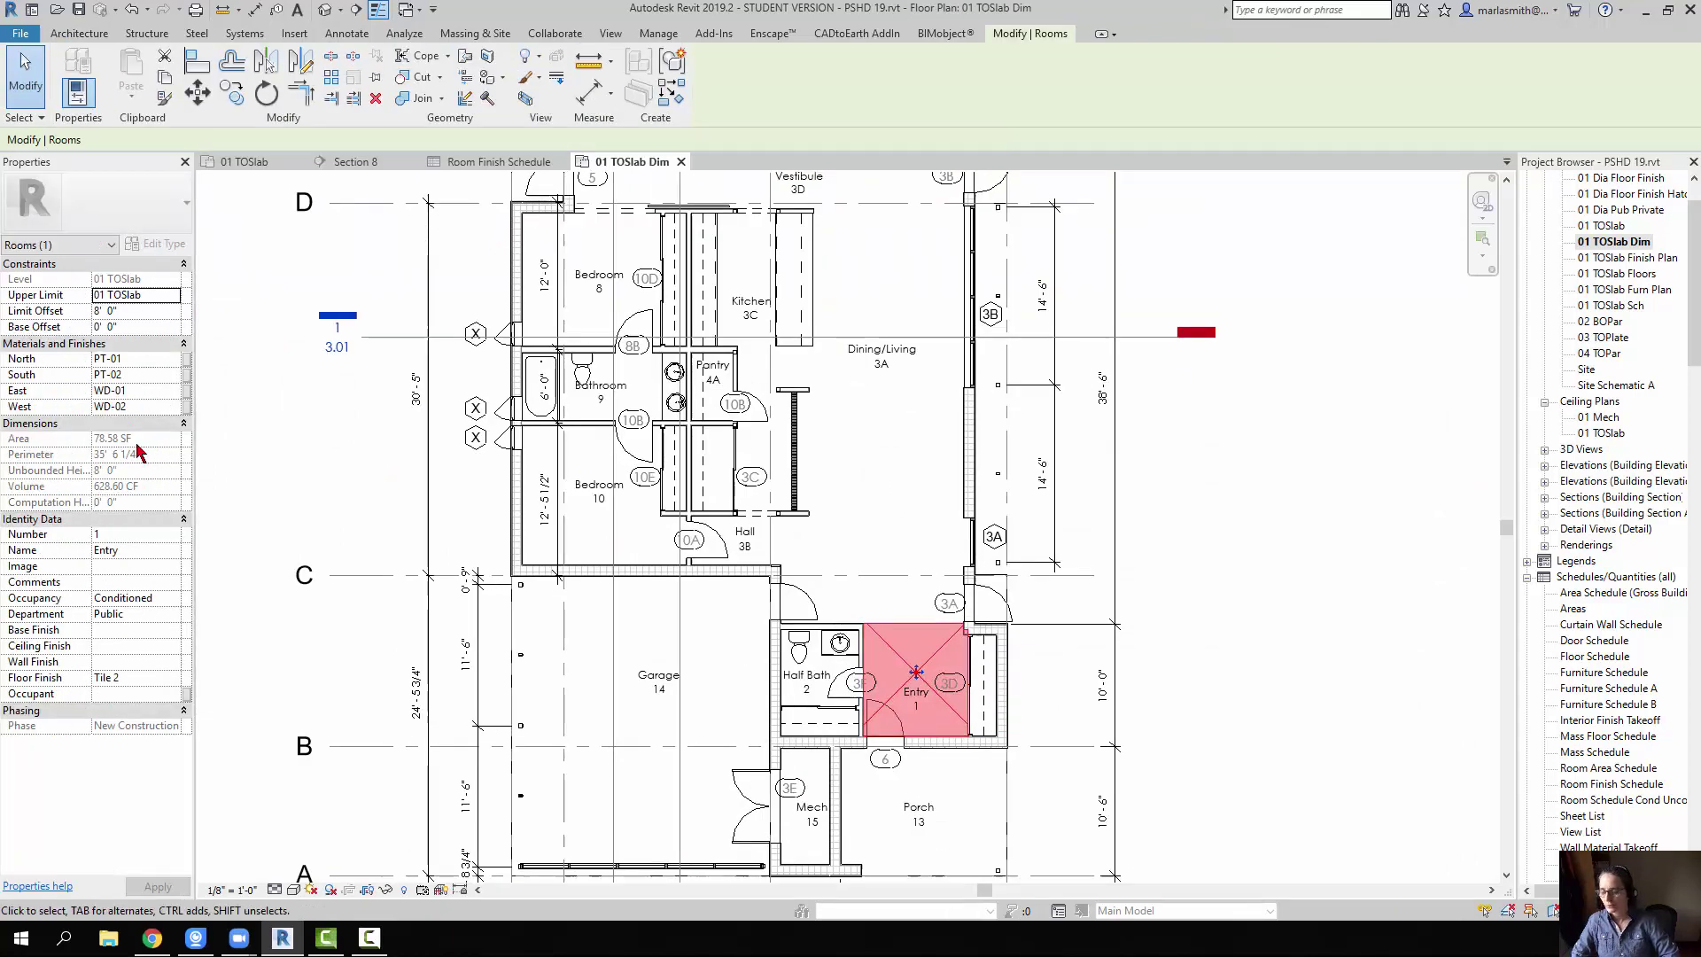
{"action": "key", "text": "Escape"}
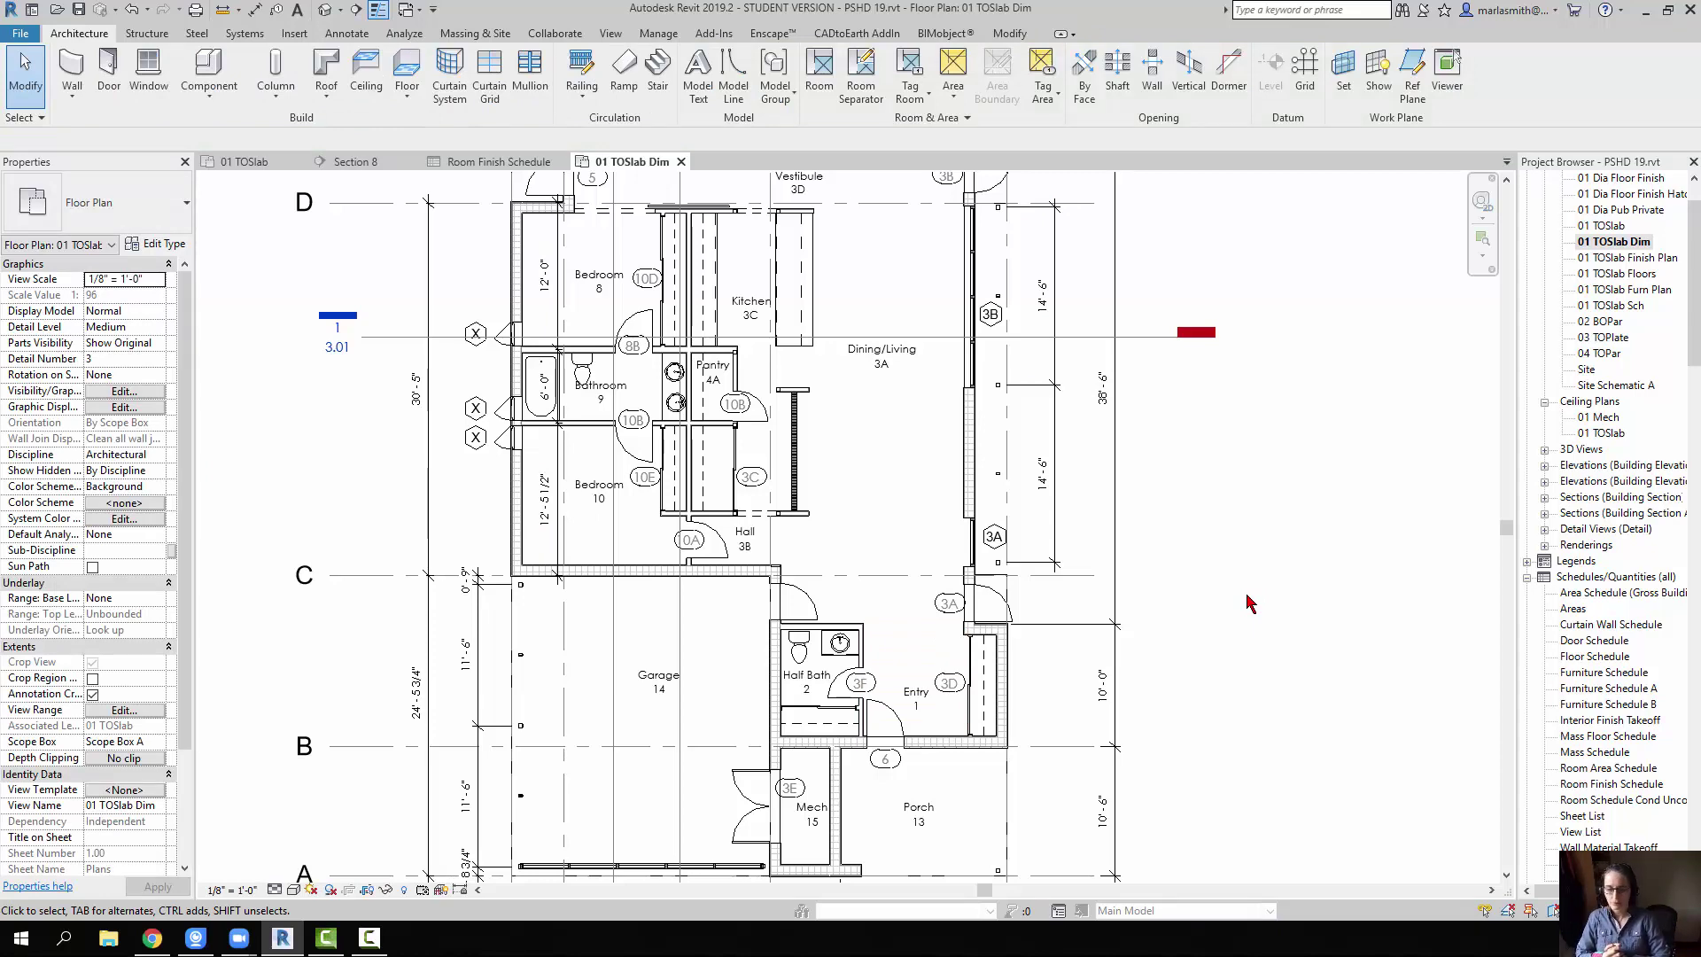
{"action": "scroll", "coordinate": [745, 514], "scroll_direction": "down", "scroll_amount": 3}
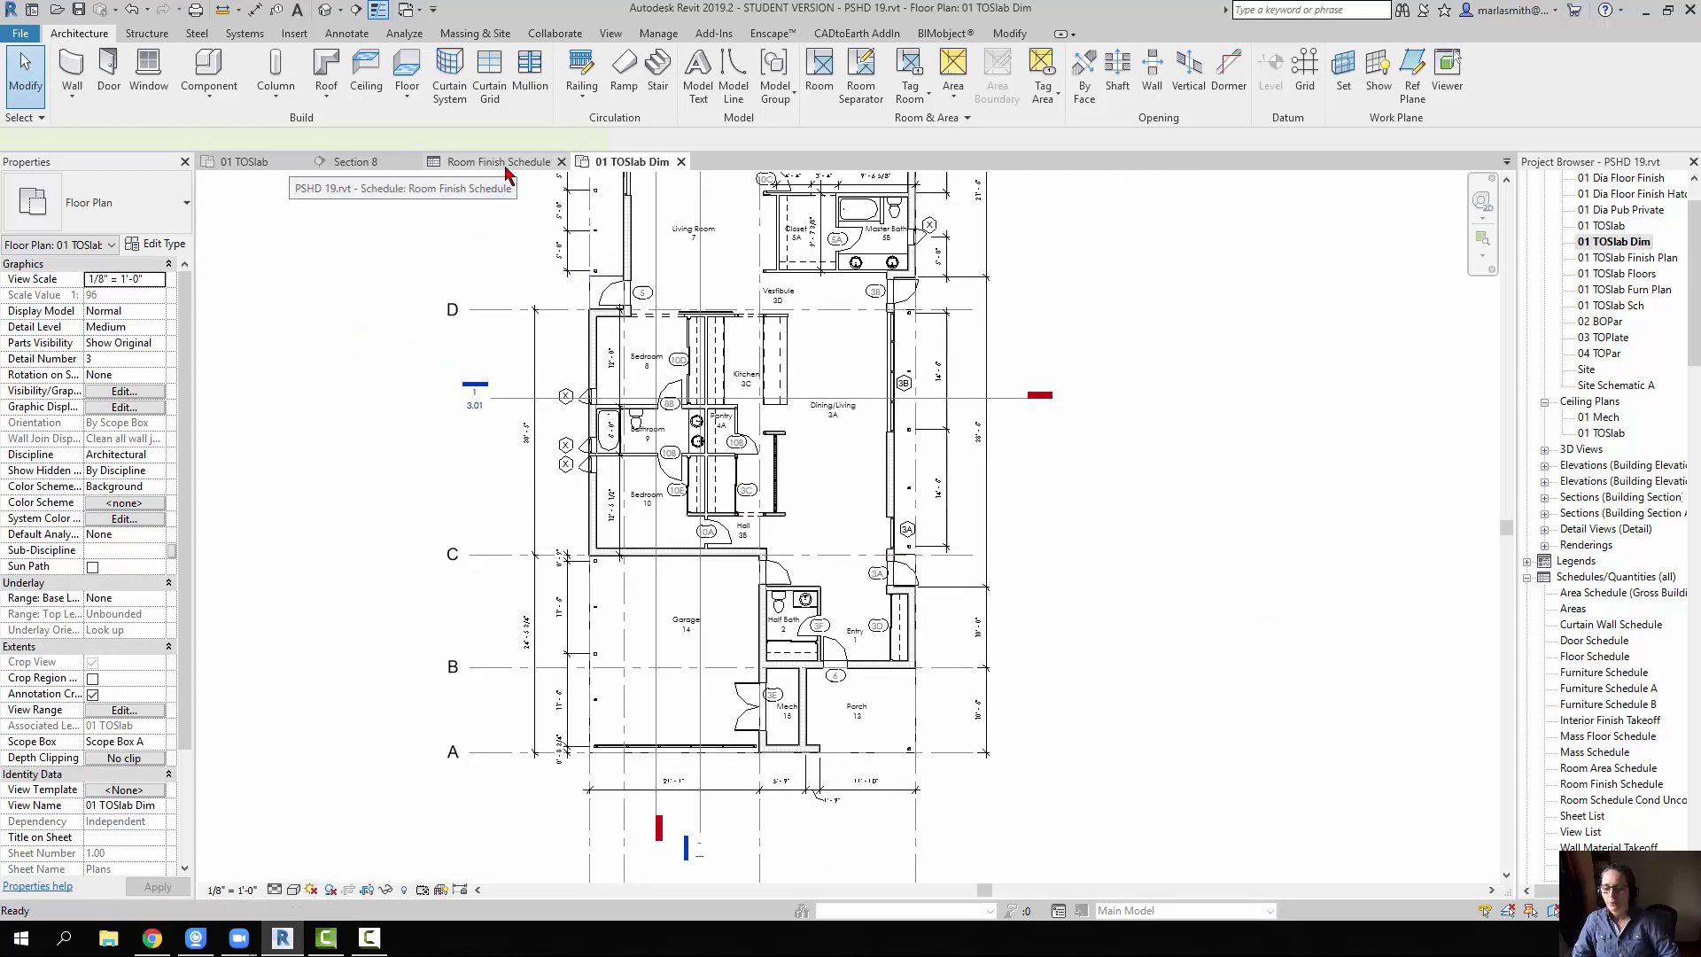
Set the Entry room's ceiling height to 8' - 0" in the Room Finish Schedule
{"action": "left_click", "coordinate": [503, 163]}
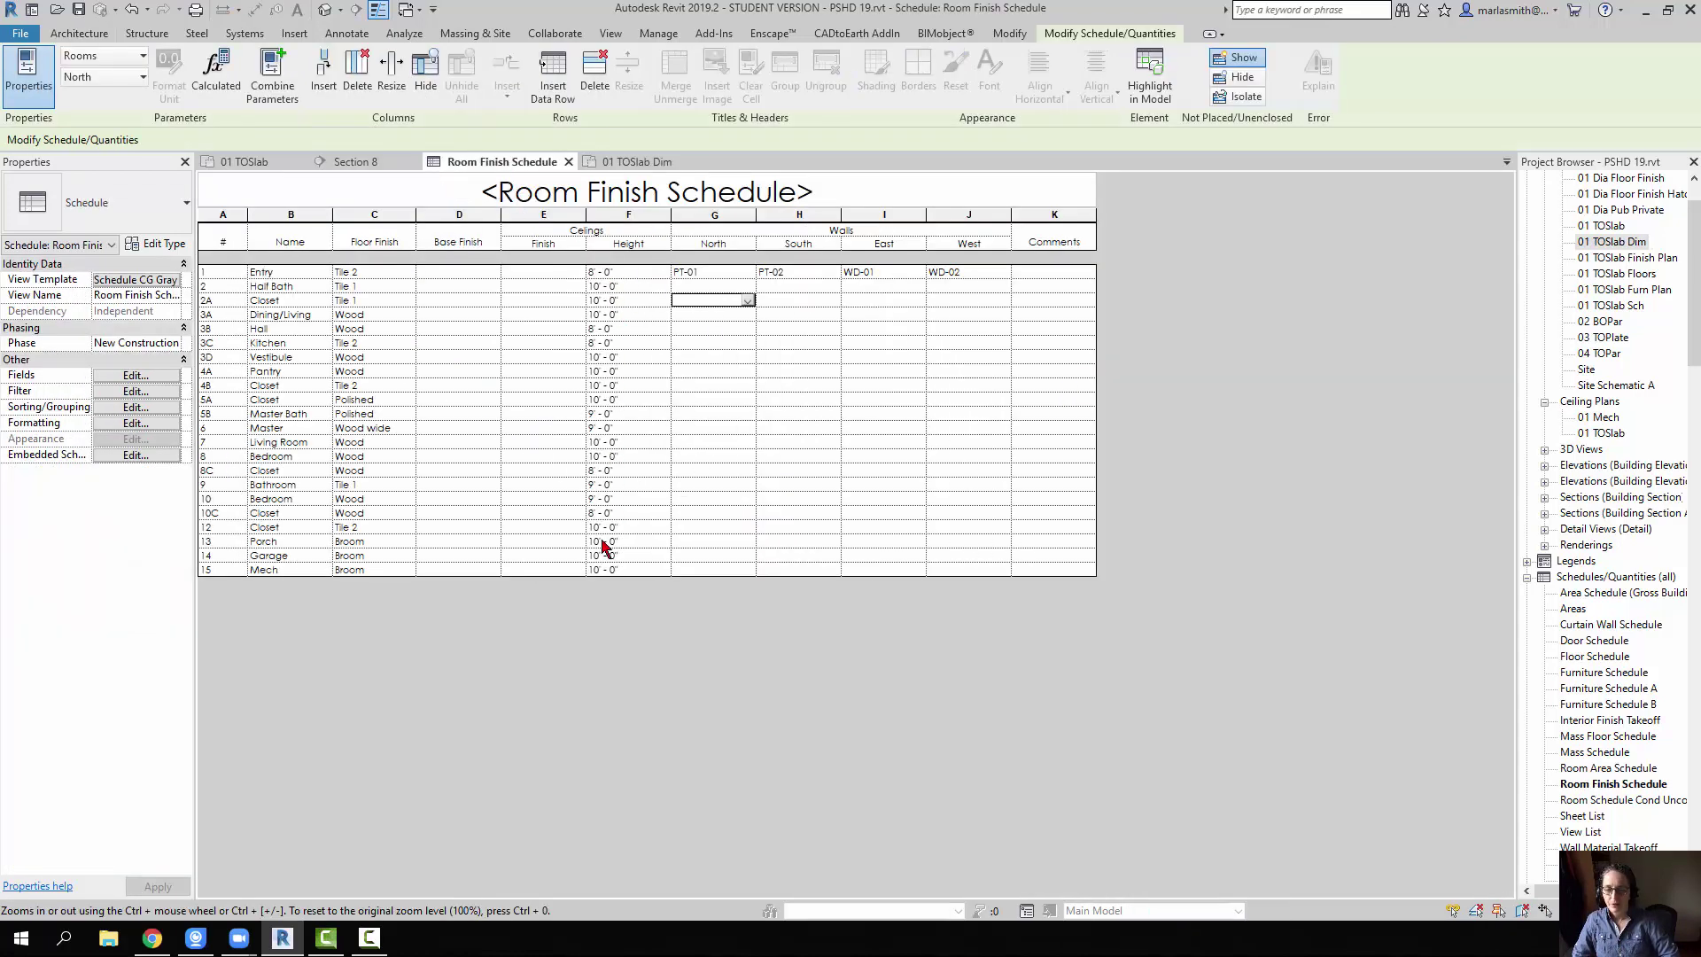
{"action": "left_click", "coordinate": [635, 274]}
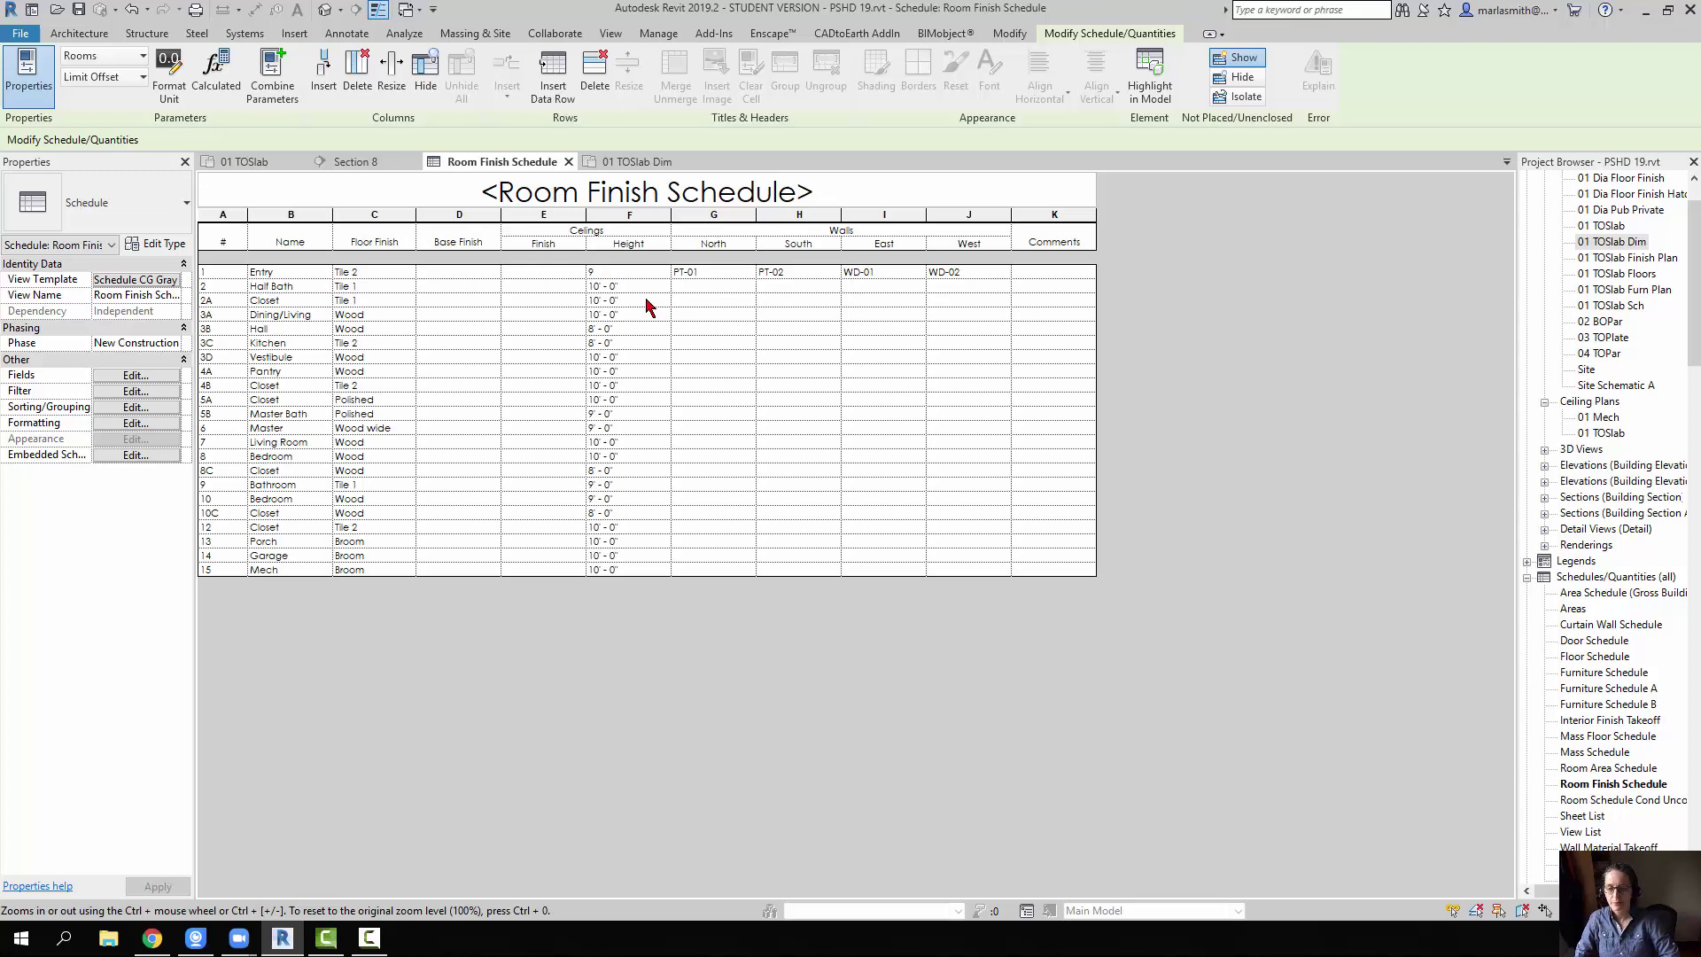
{"action": "left_click", "coordinate": [646, 301]}
{"action": "left_click", "coordinate": [643, 275]}
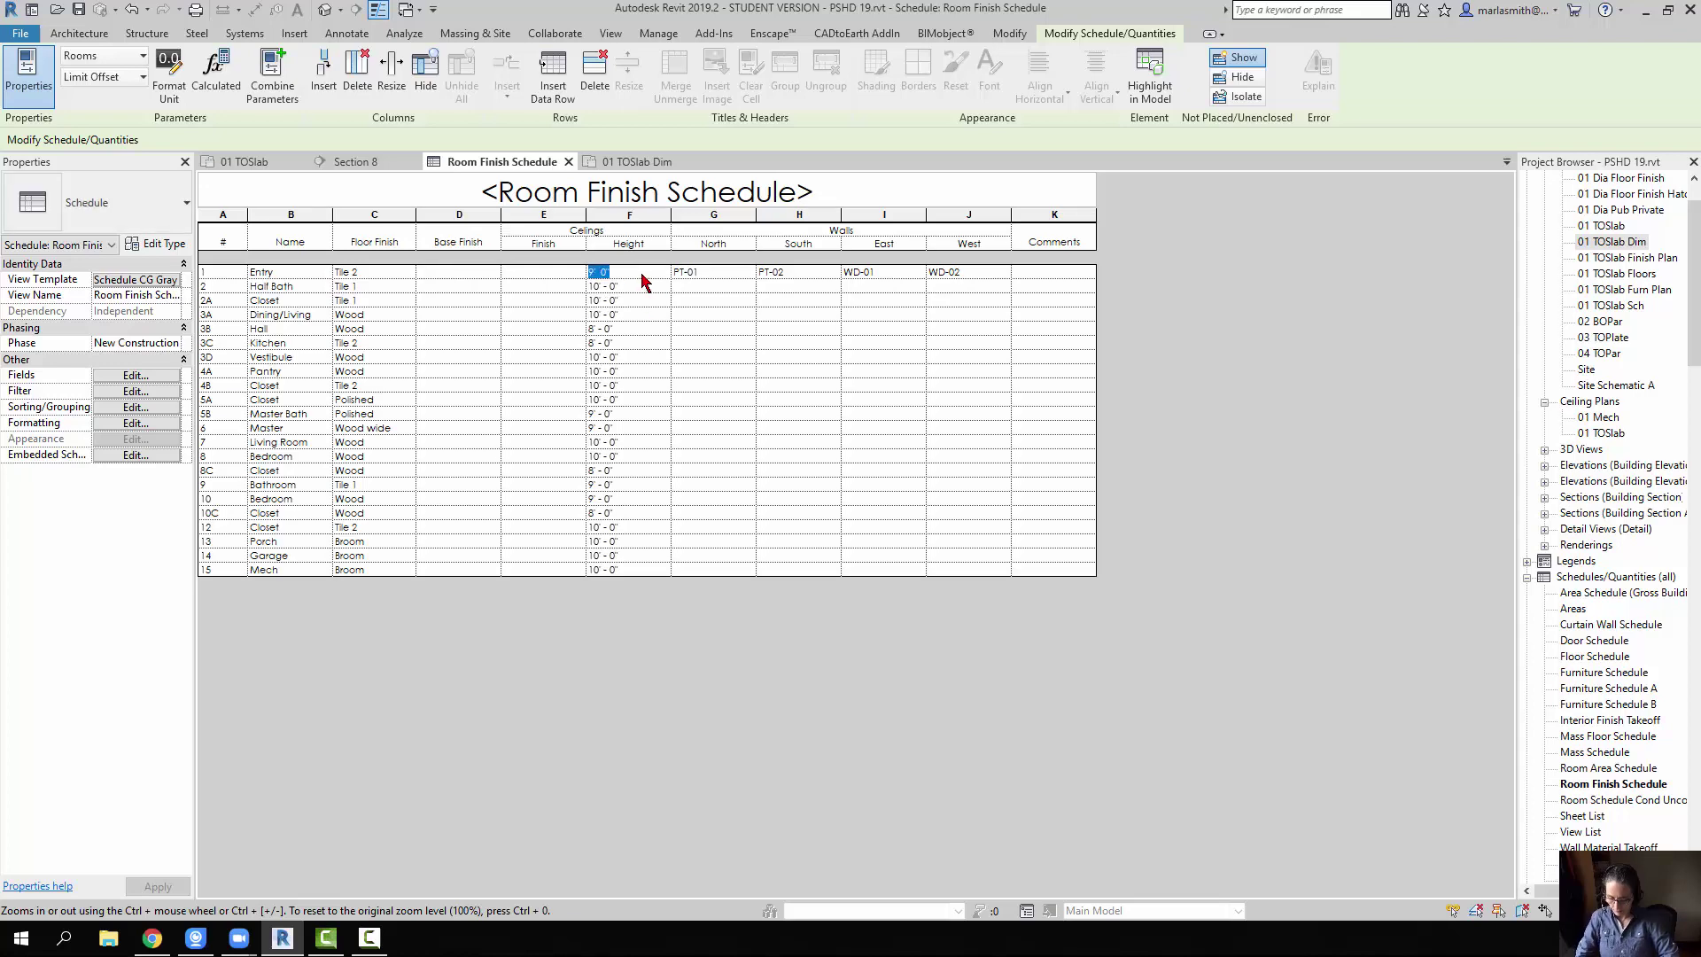
{"action": "type", "text": "8"}
{"action": "key", "text": "Return"}
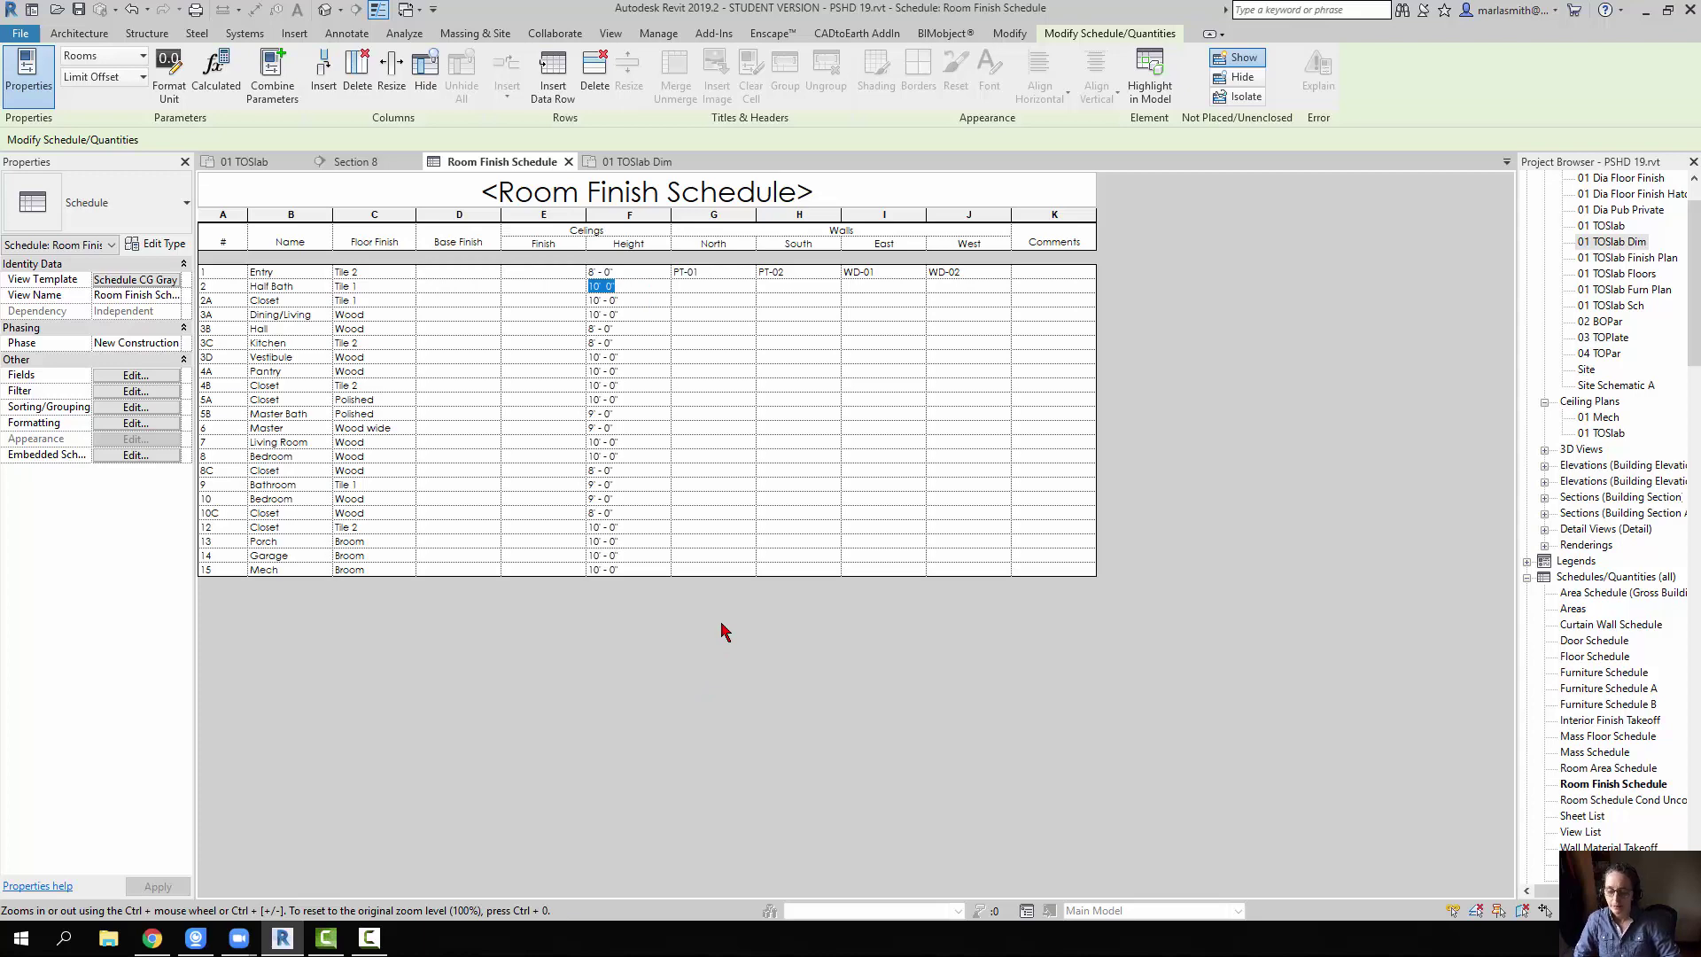
{"action": "left_click", "coordinate": [354, 162]}
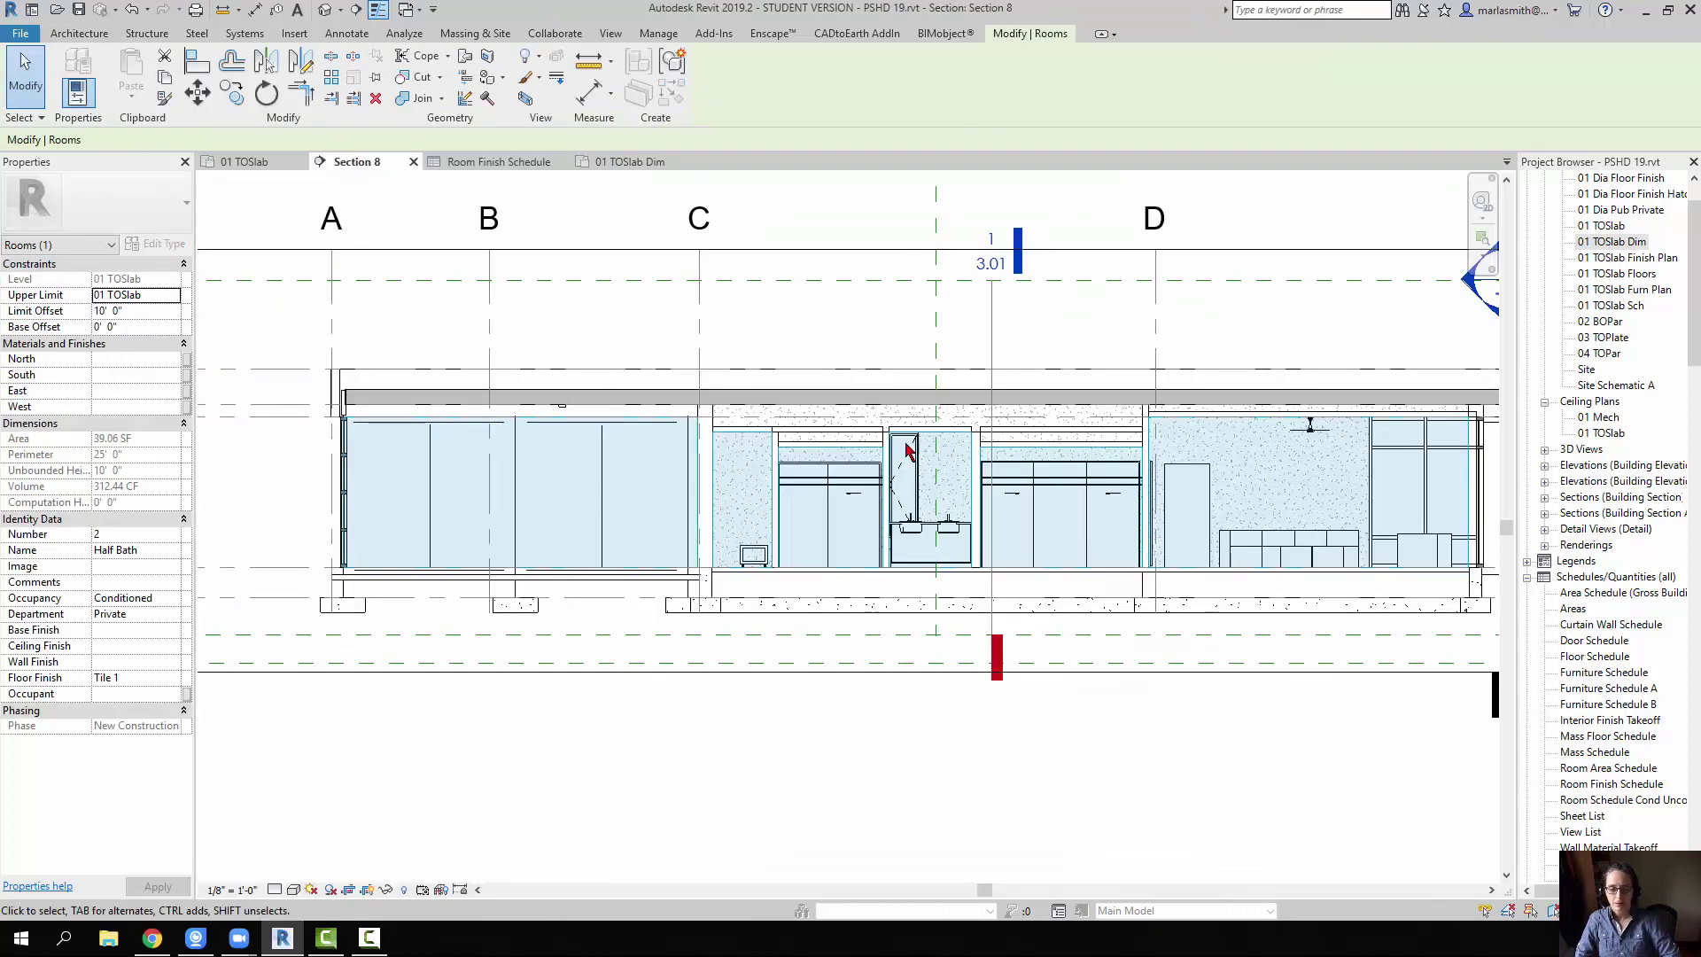
{"action": "scroll", "coordinate": [944, 450], "scroll_direction": "up", "scroll_amount": 2}
{"action": "key", "text": "Tab"}
{"action": "key", "text": "Tab"}
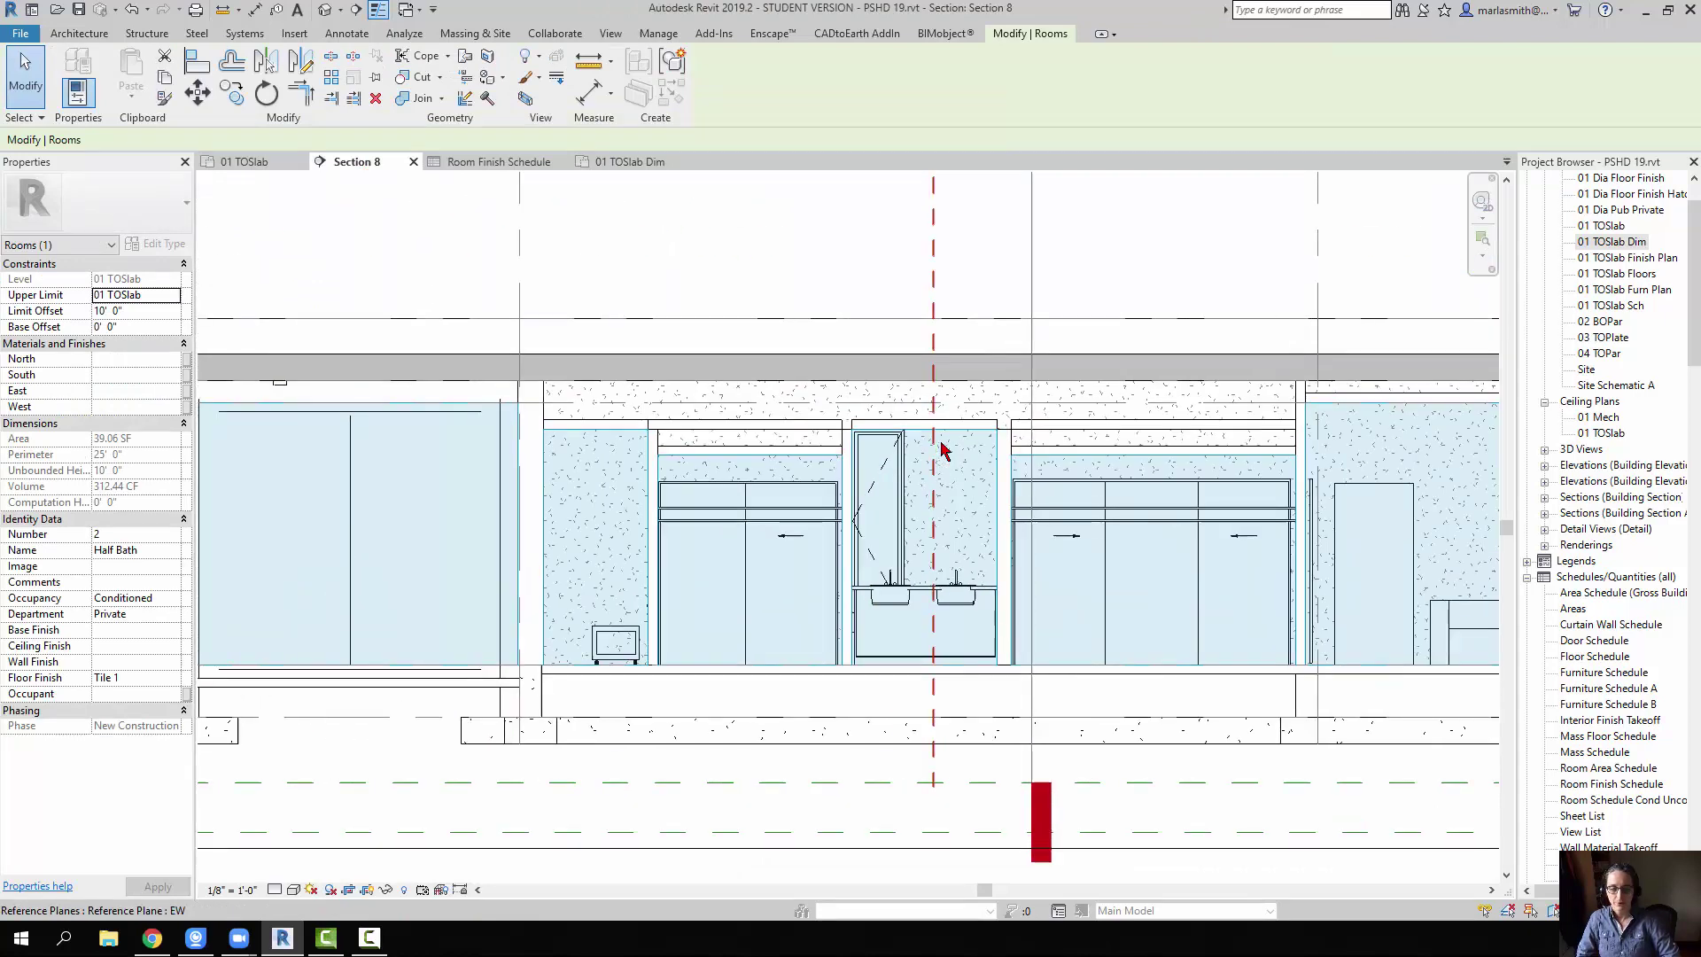
{"action": "left_click", "coordinate": [942, 450]}
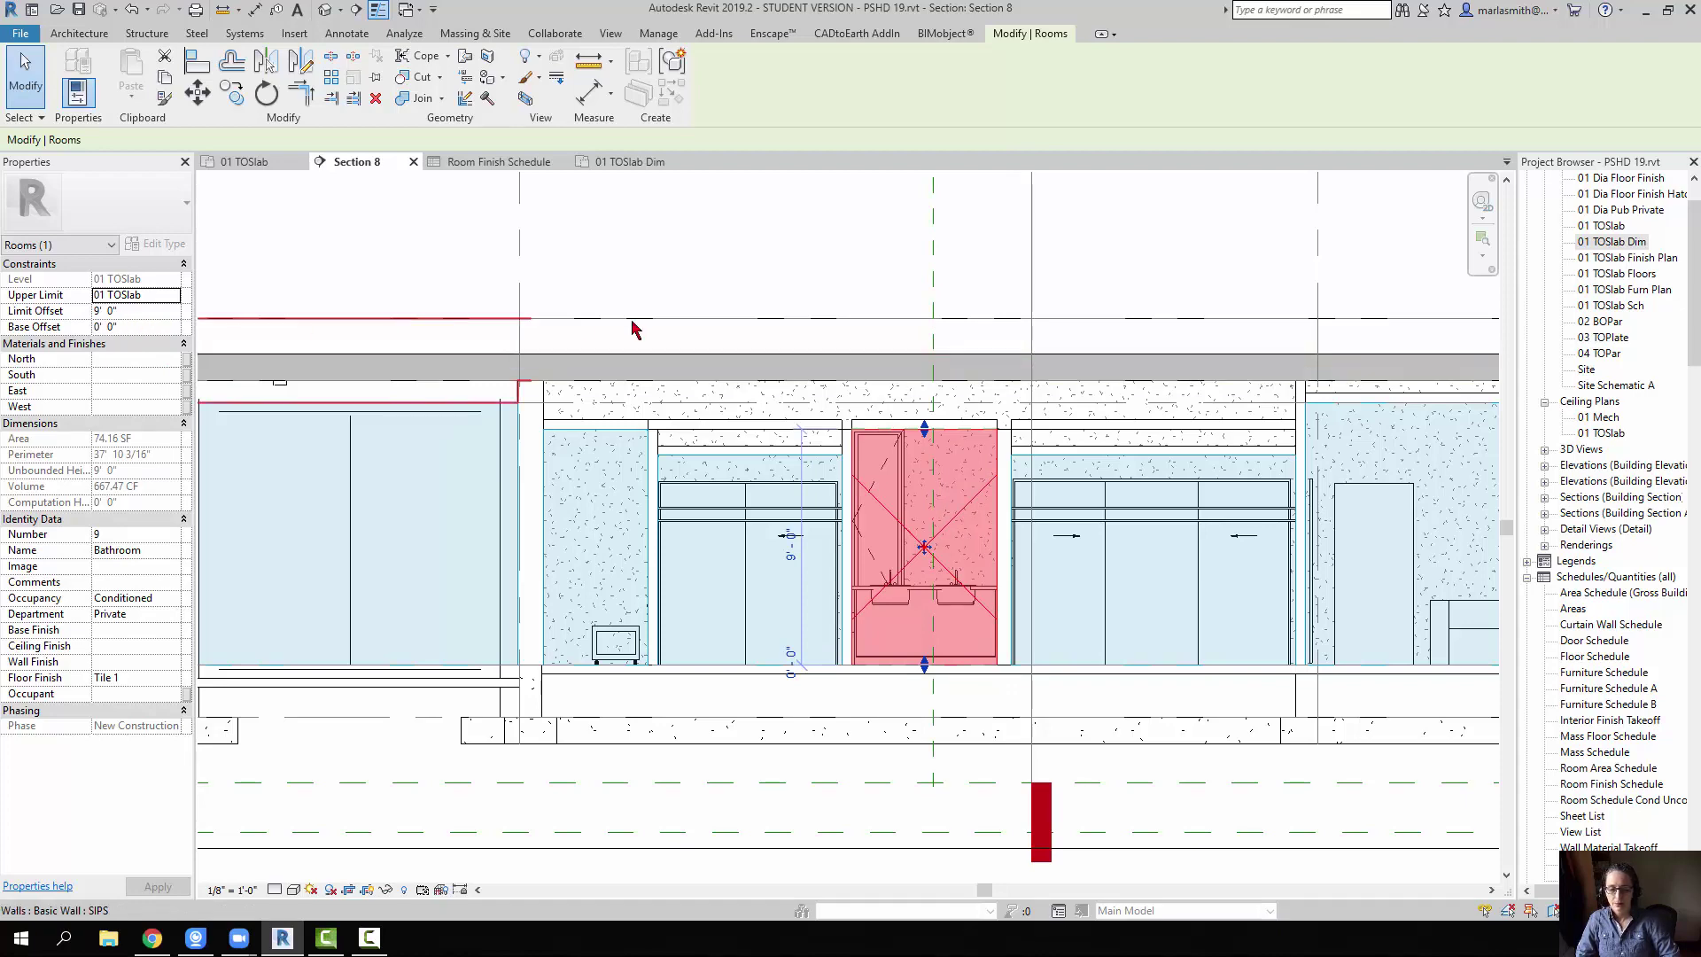
{"action": "left_click", "coordinate": [814, 292]}
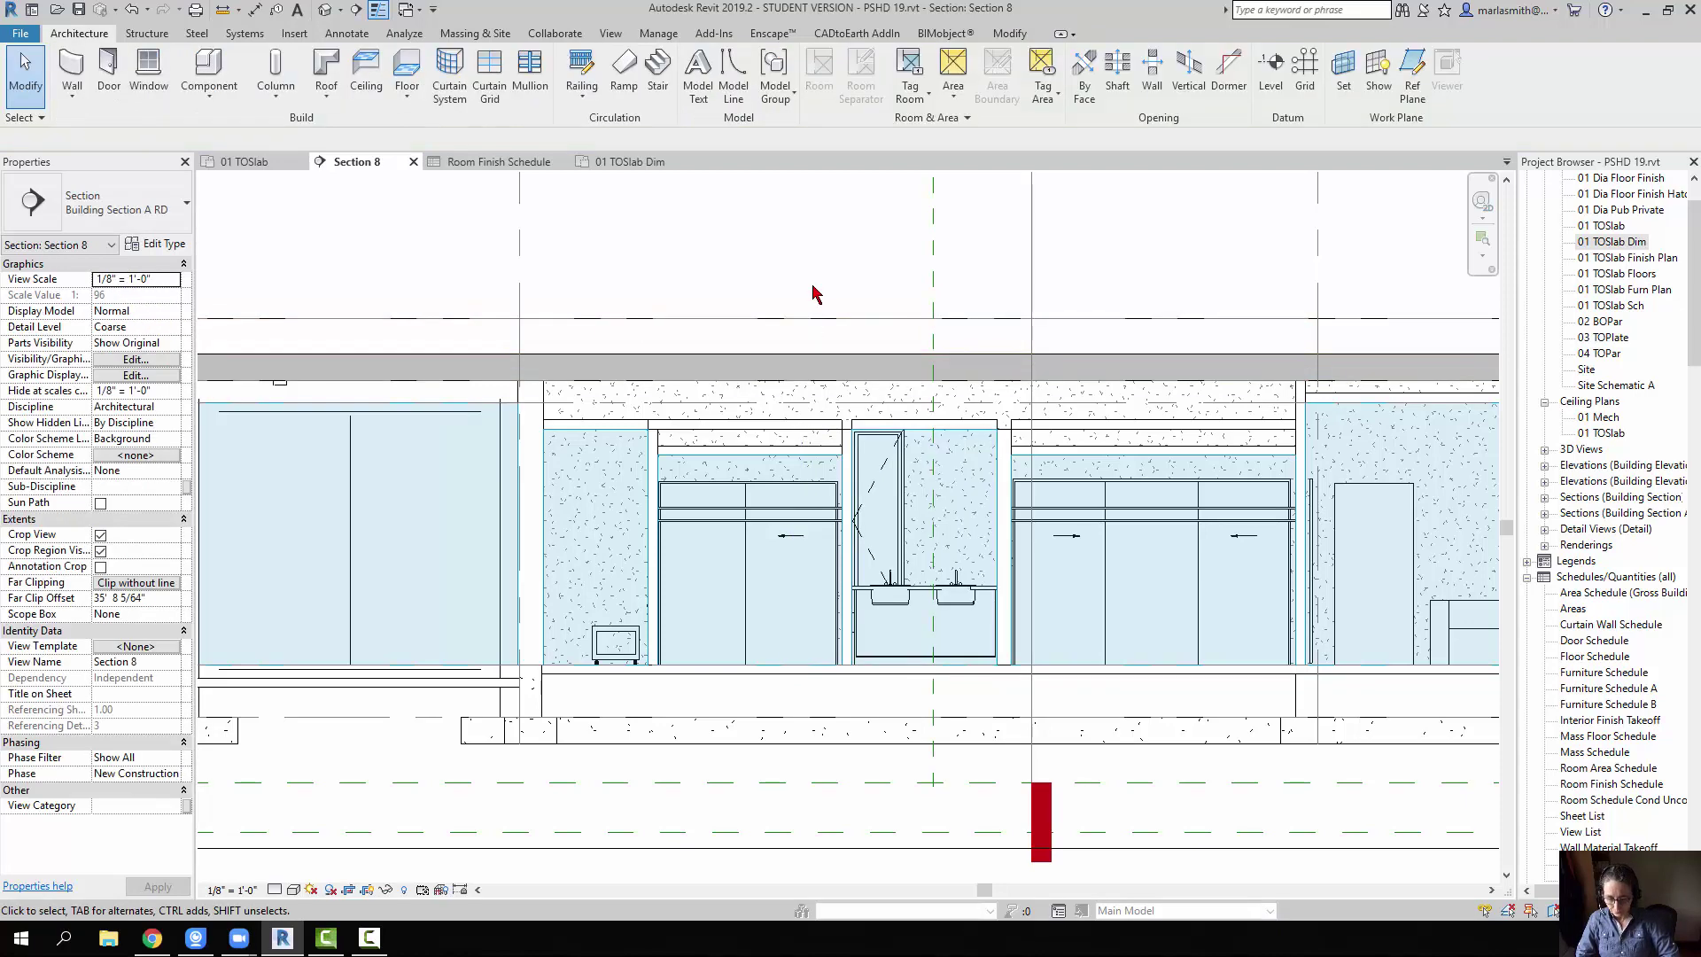
{"action": "scroll", "coordinate": [813, 290], "scroll_direction": "down", "scroll_amount": 3}
{"action": "middle_click_drag", "start_coordinate": [816, 306], "coordinate": [761, 452]}
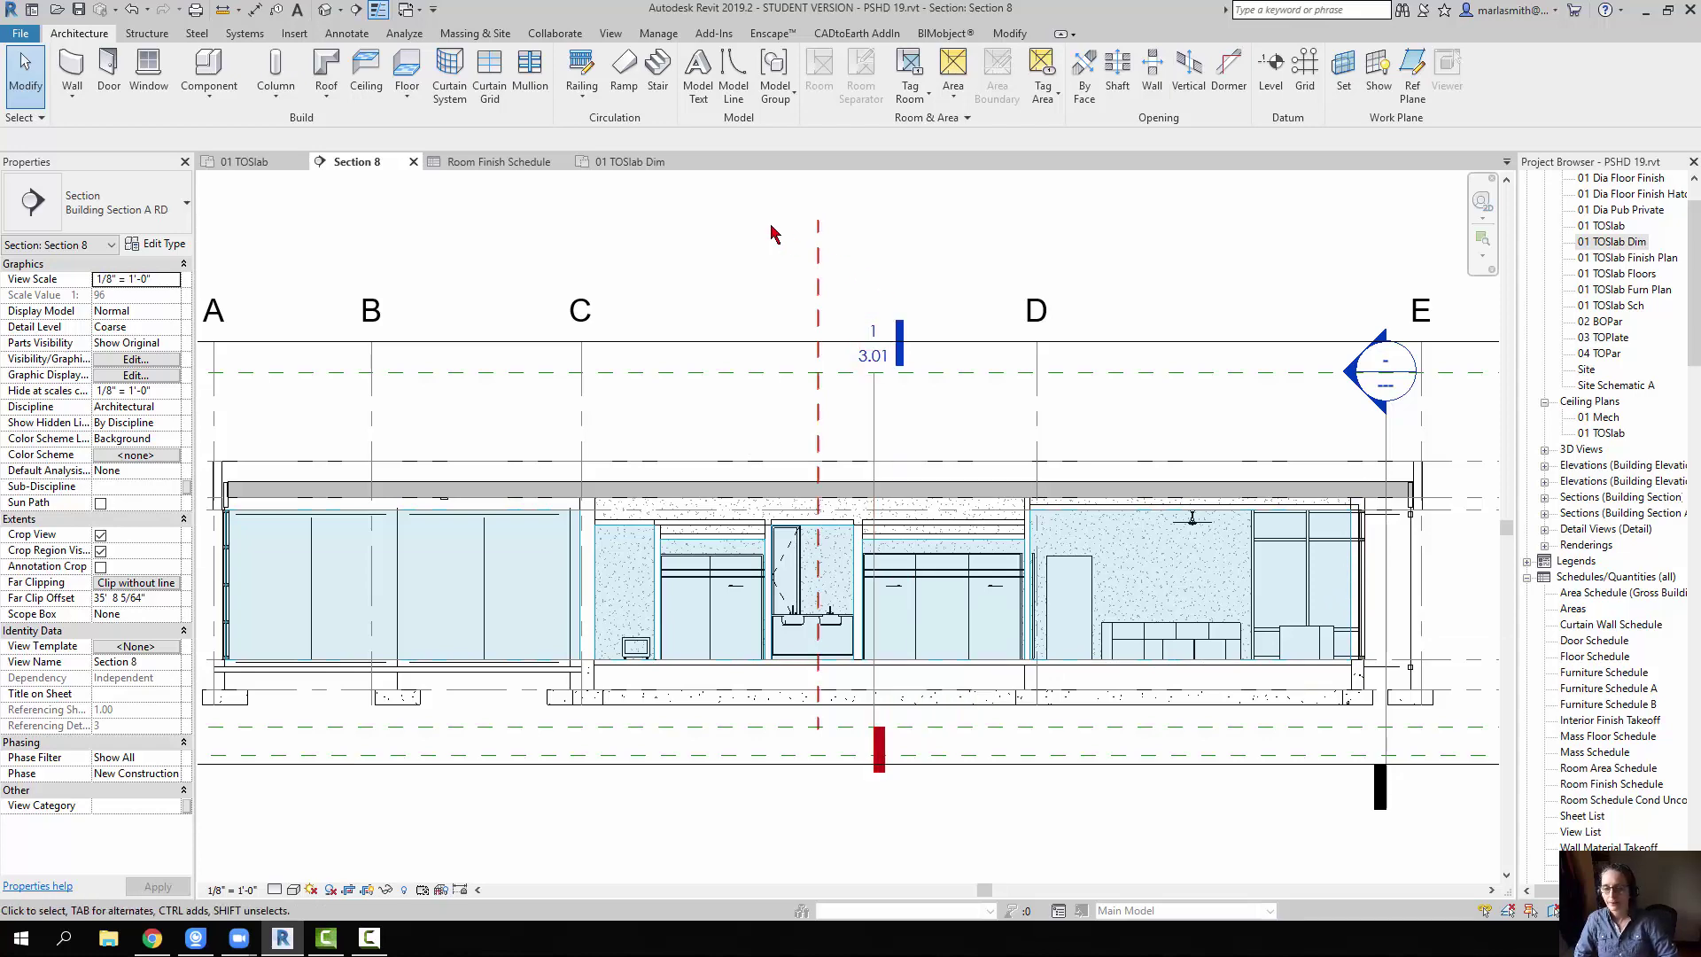
{"action": "left_click", "coordinate": [522, 163]}
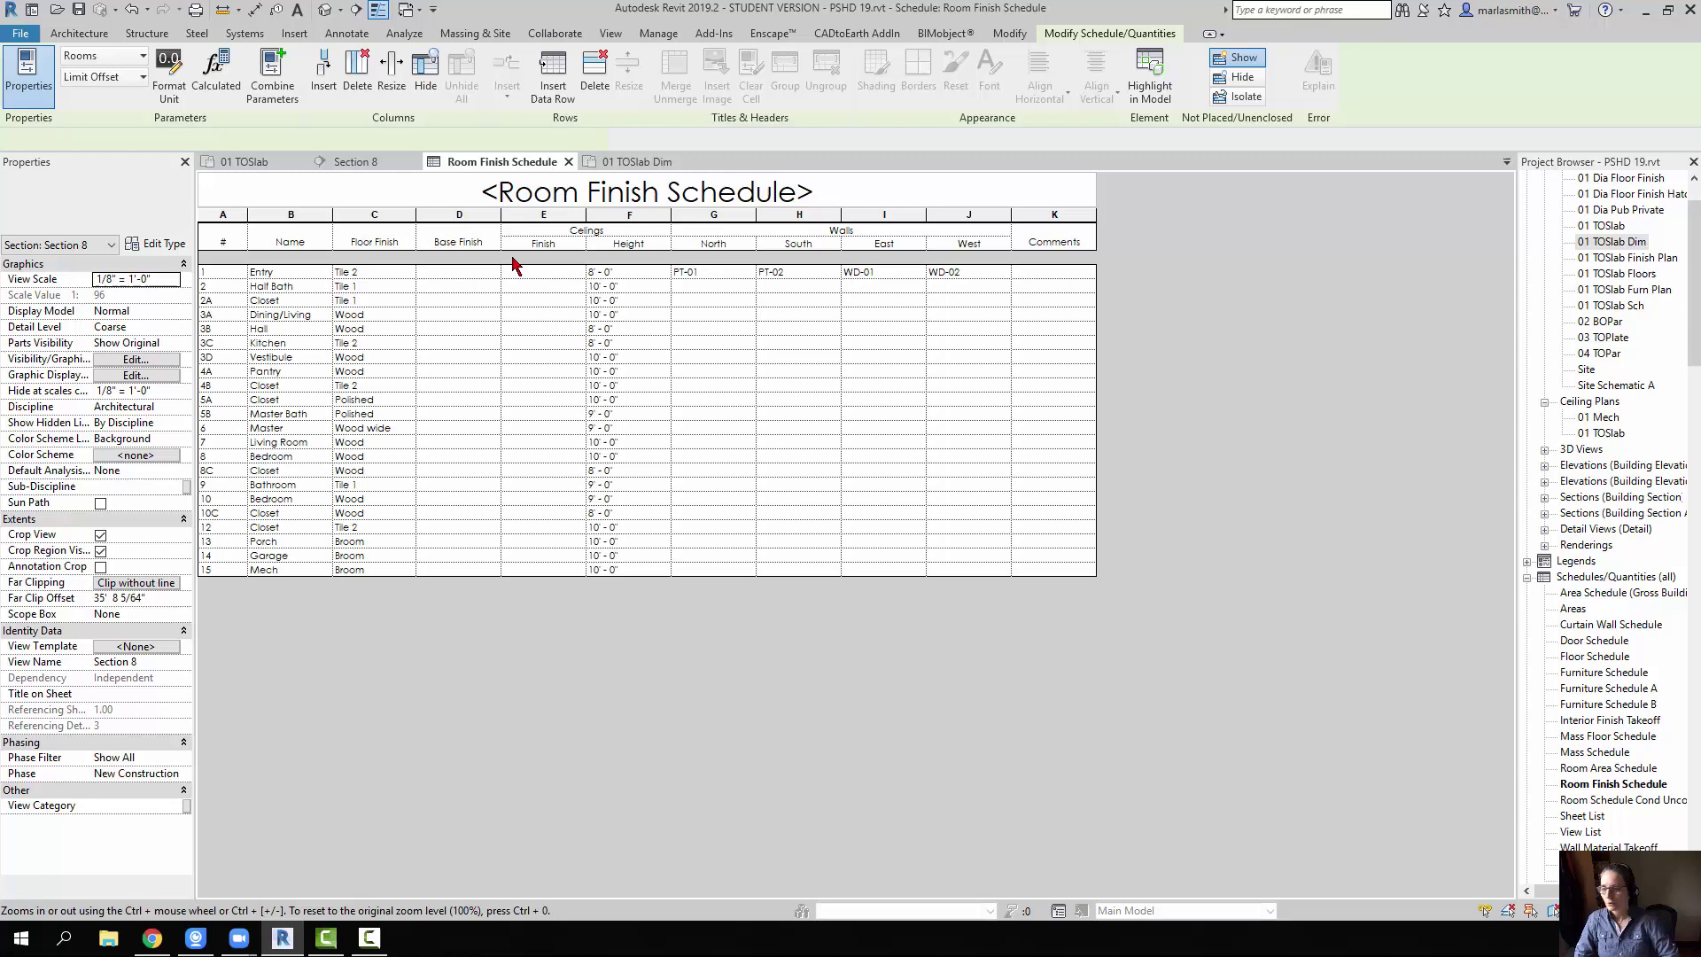